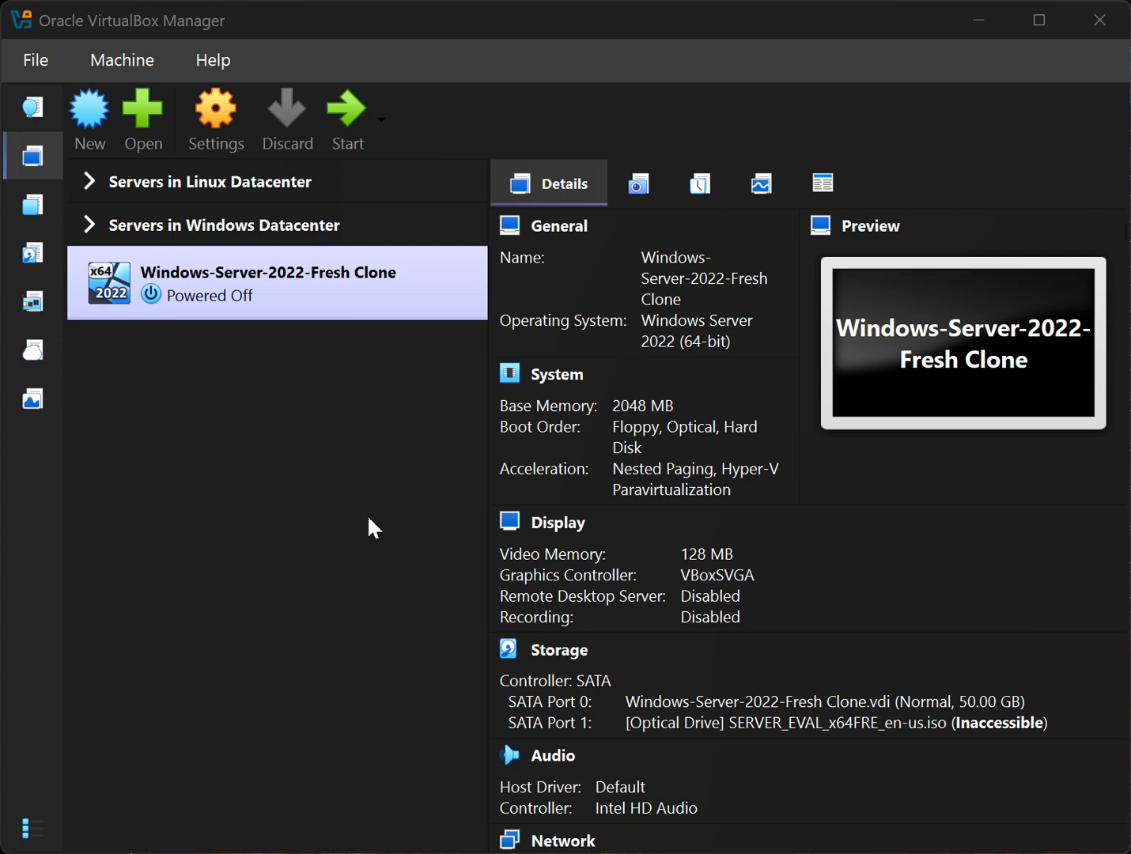
Start a new virtual machine from the VirtualBox Manager toolbar.
click(89, 118)
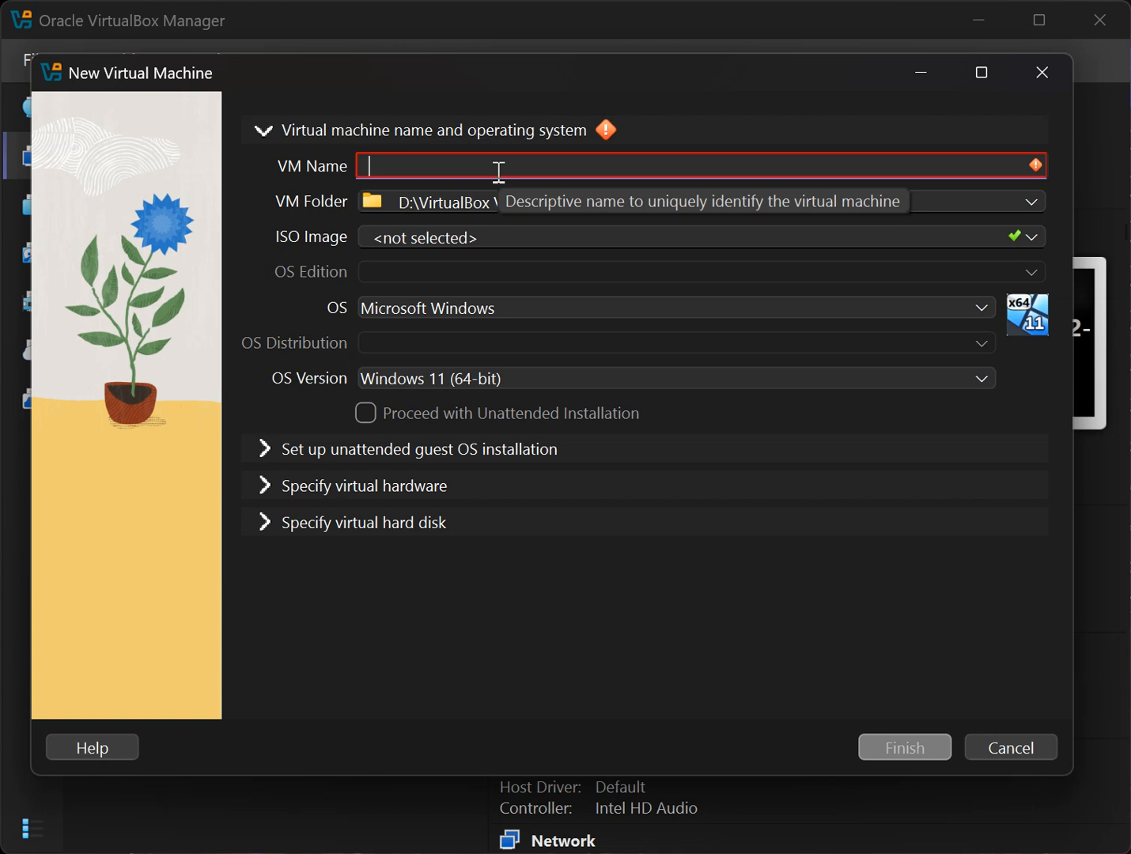
Name the VM RHEL_9_DevOps so the OS is detected as Red Hat (64-bit).
text(RHEL_9_)
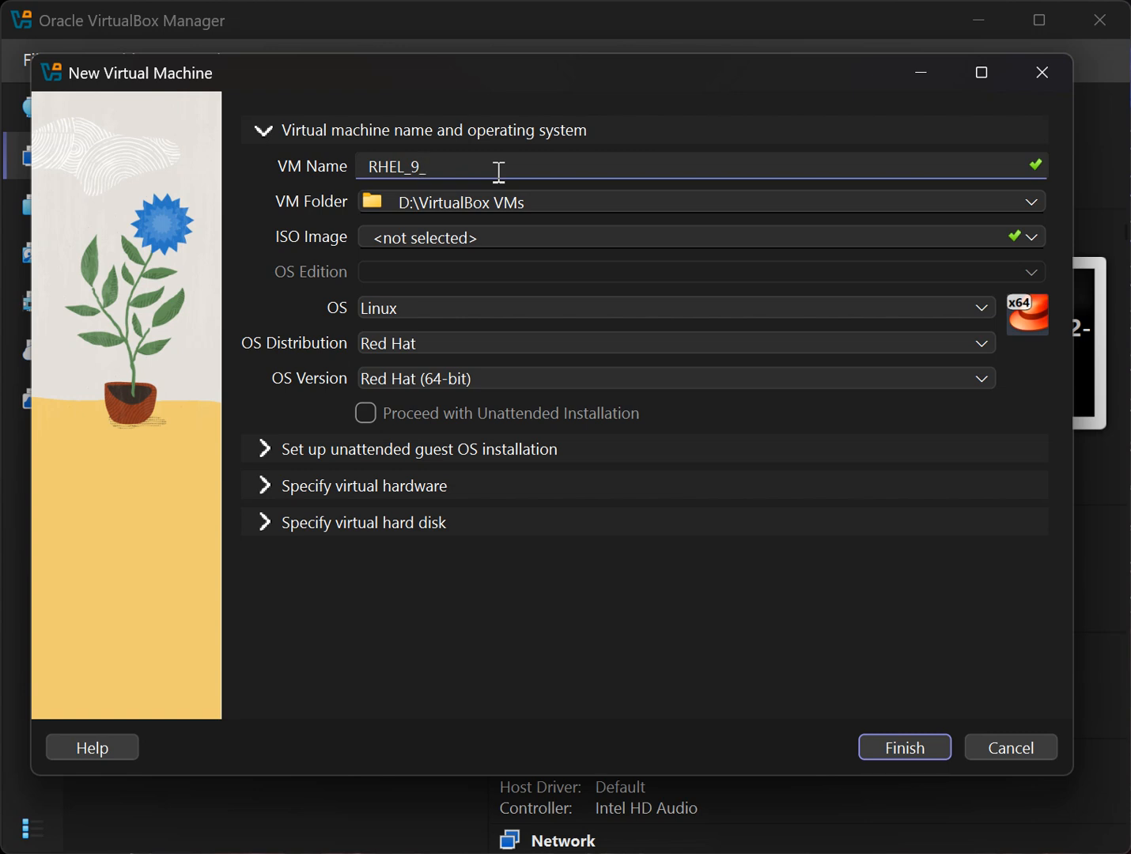
text(DevOps)
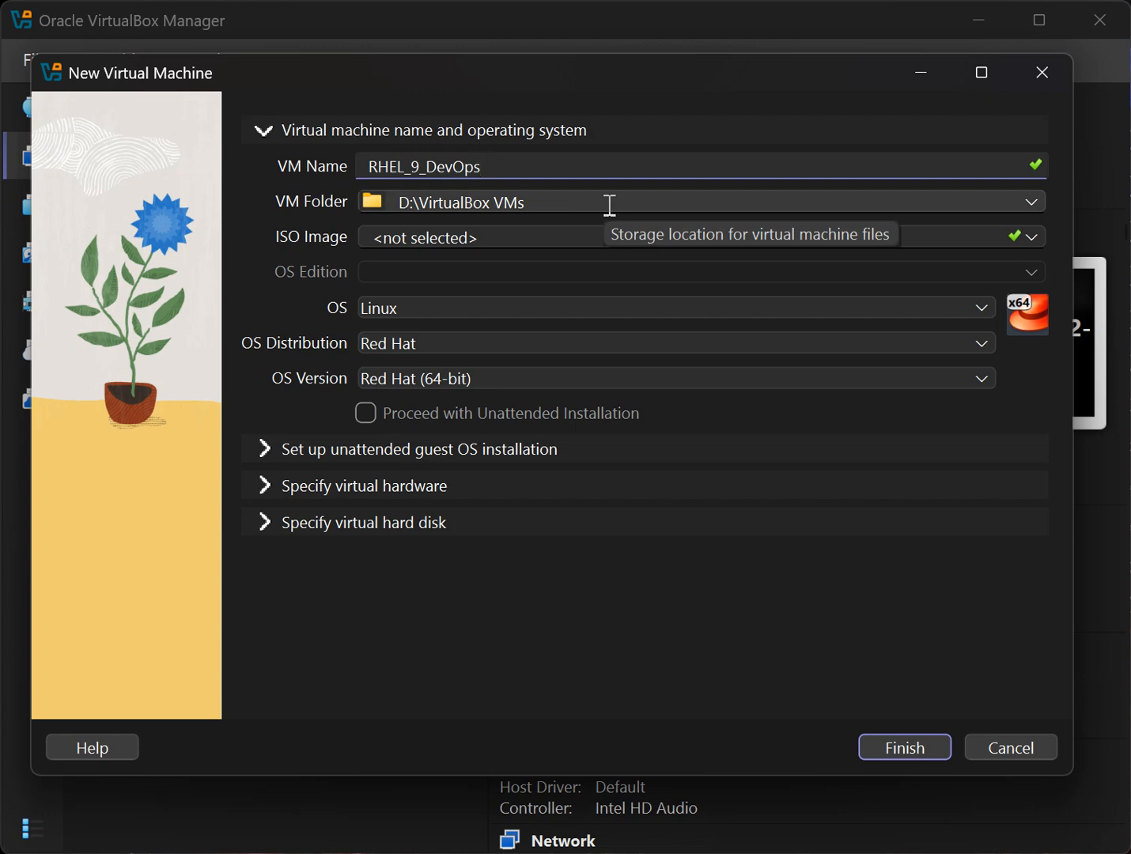
Use the rhel-9.7-x86_64-dvd.iso image and turn off unattended installation.
click(1032, 232)
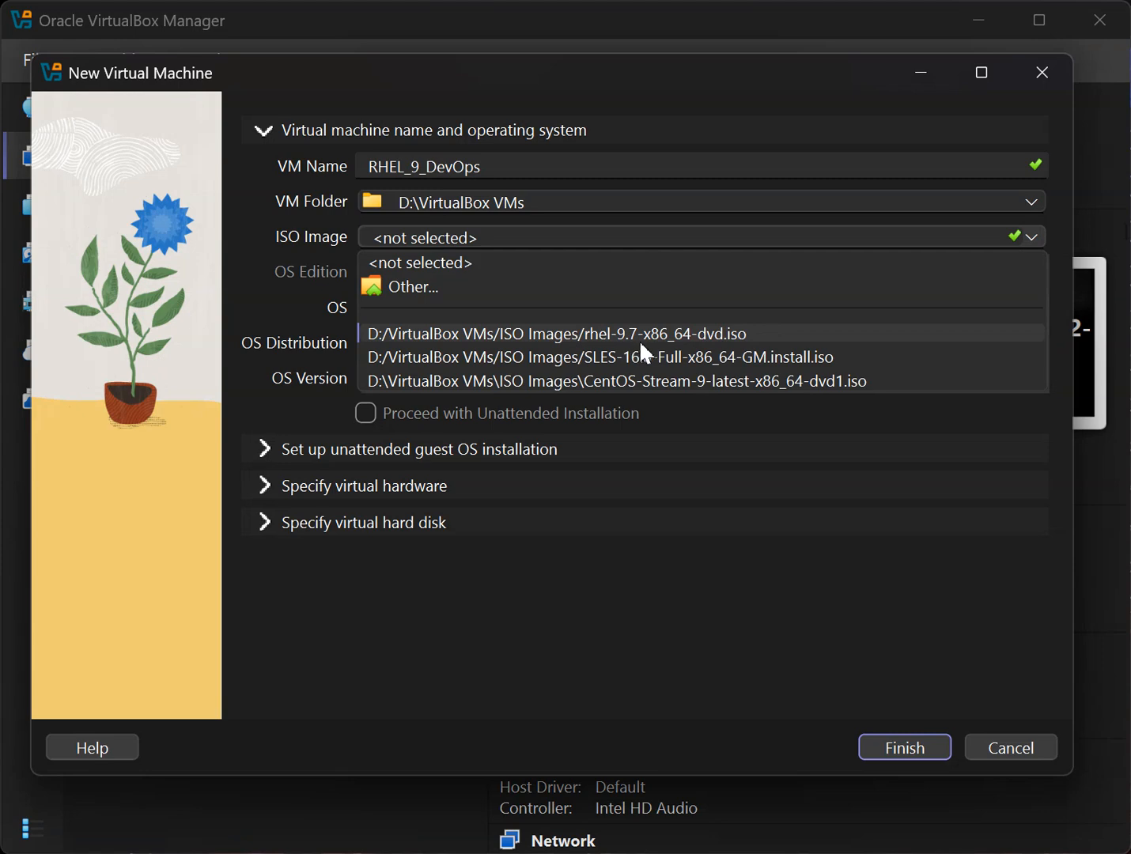
click(754, 336)
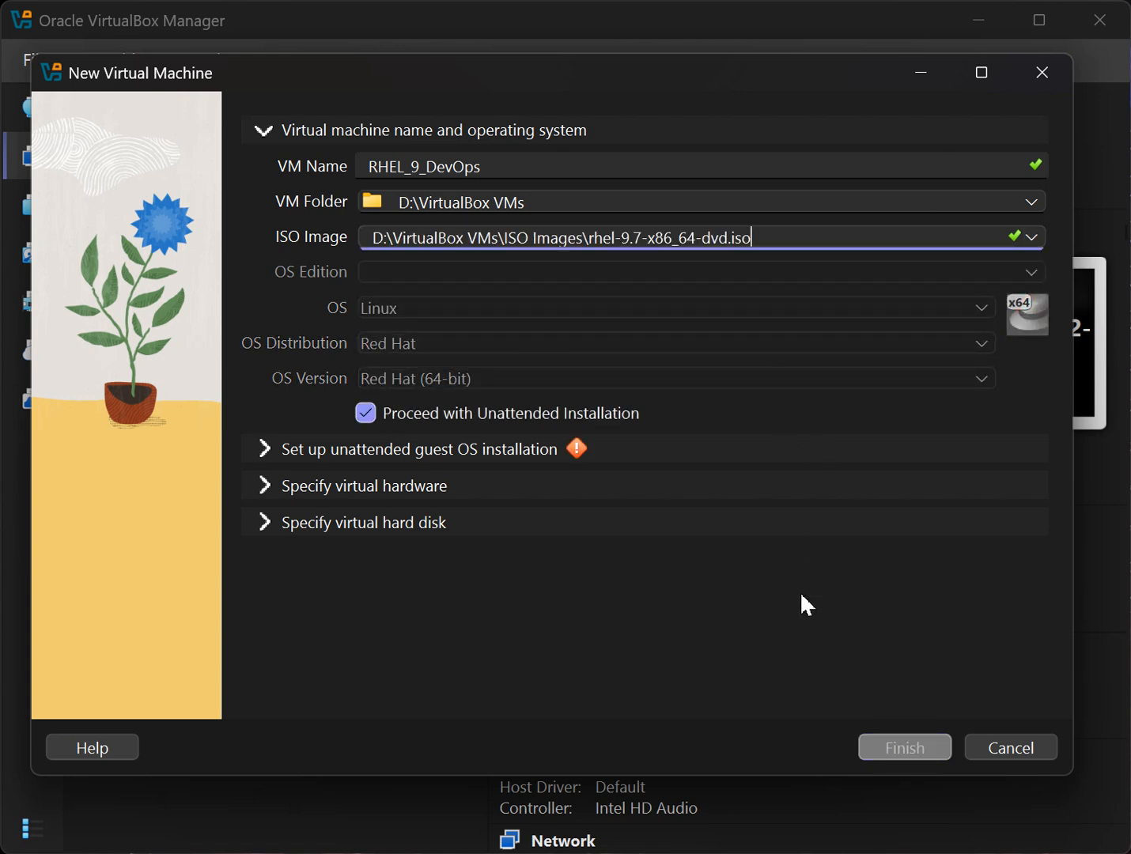
click(366, 413)
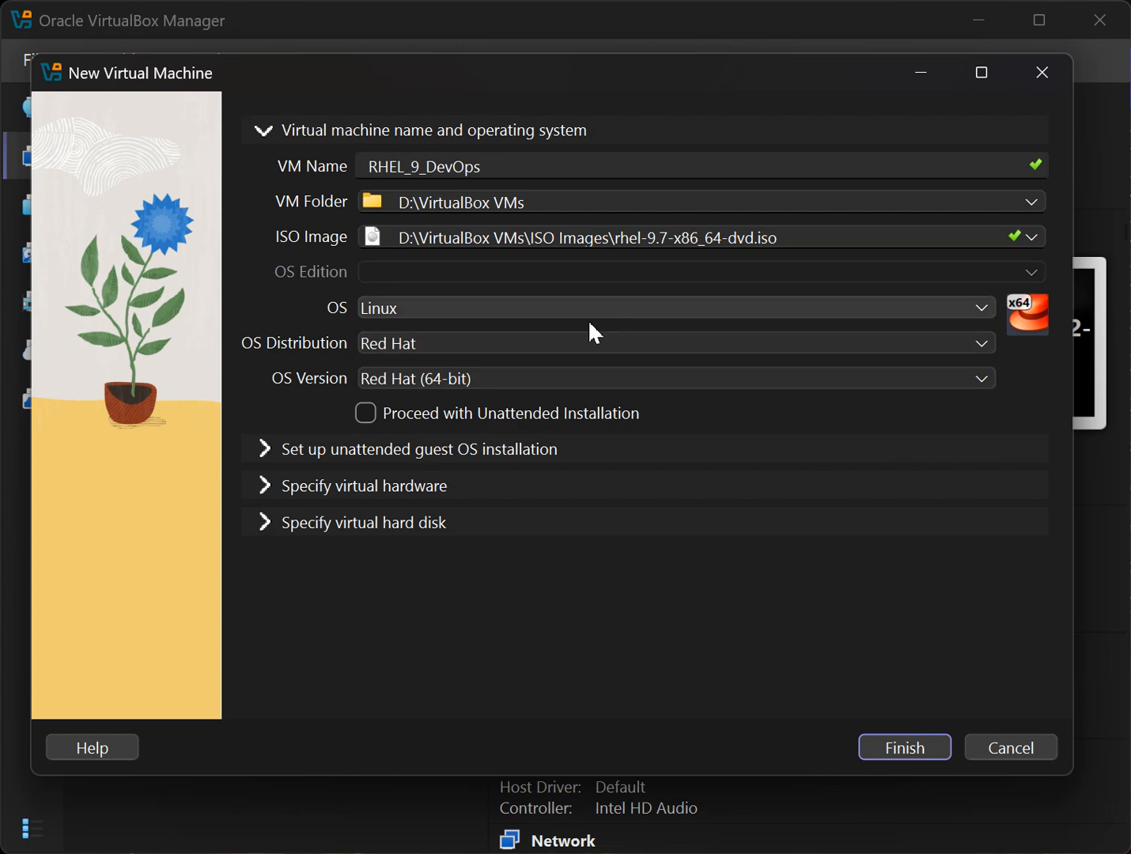
Keep the OS as Linux, Red Hat (64-bit), and reveal the virtual hardware settings.
click(988, 307)
click(988, 307)
click(981, 349)
click(982, 353)
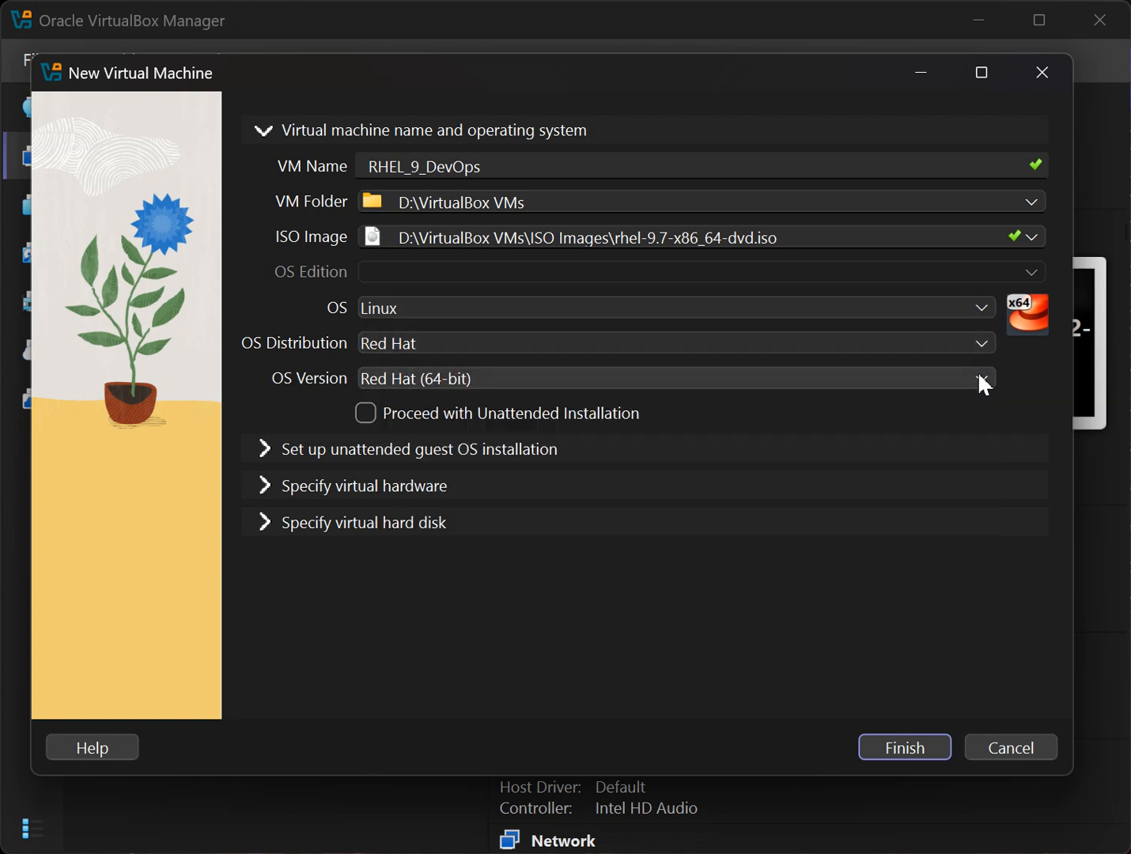
click(977, 379)
click(978, 379)
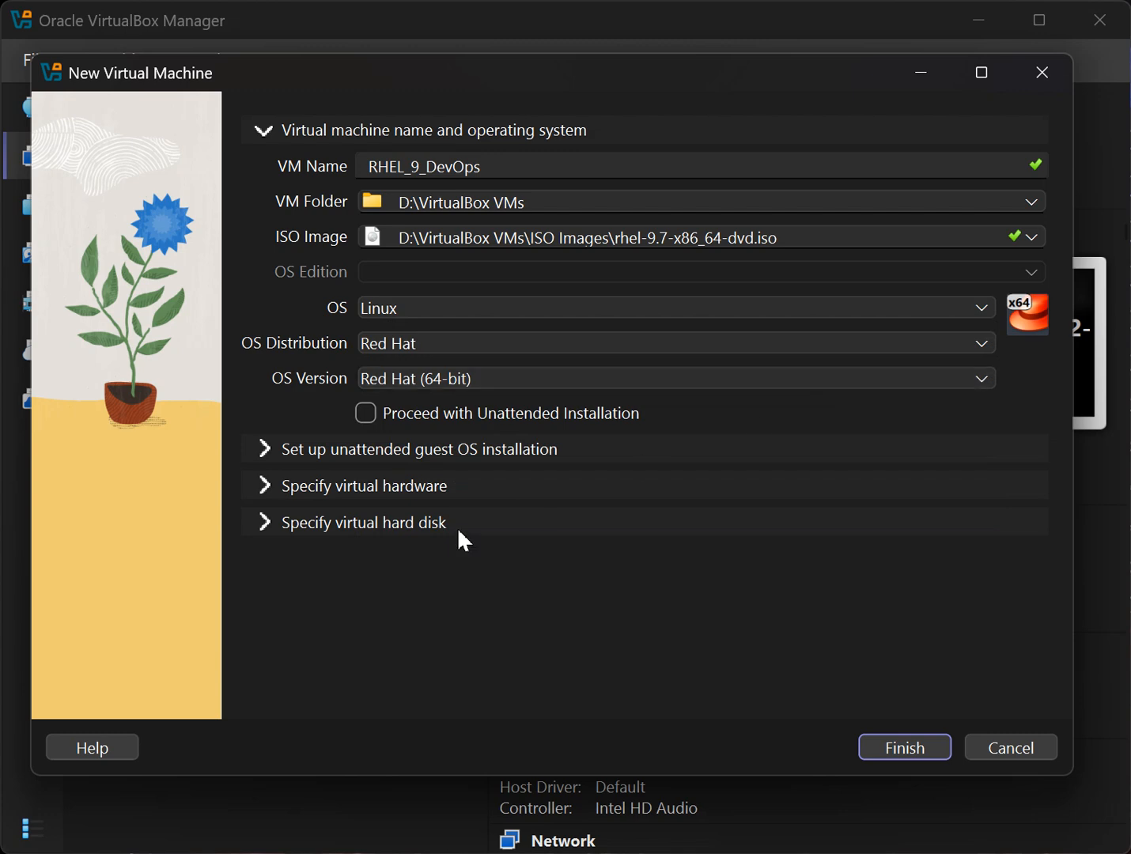
click(265, 487)
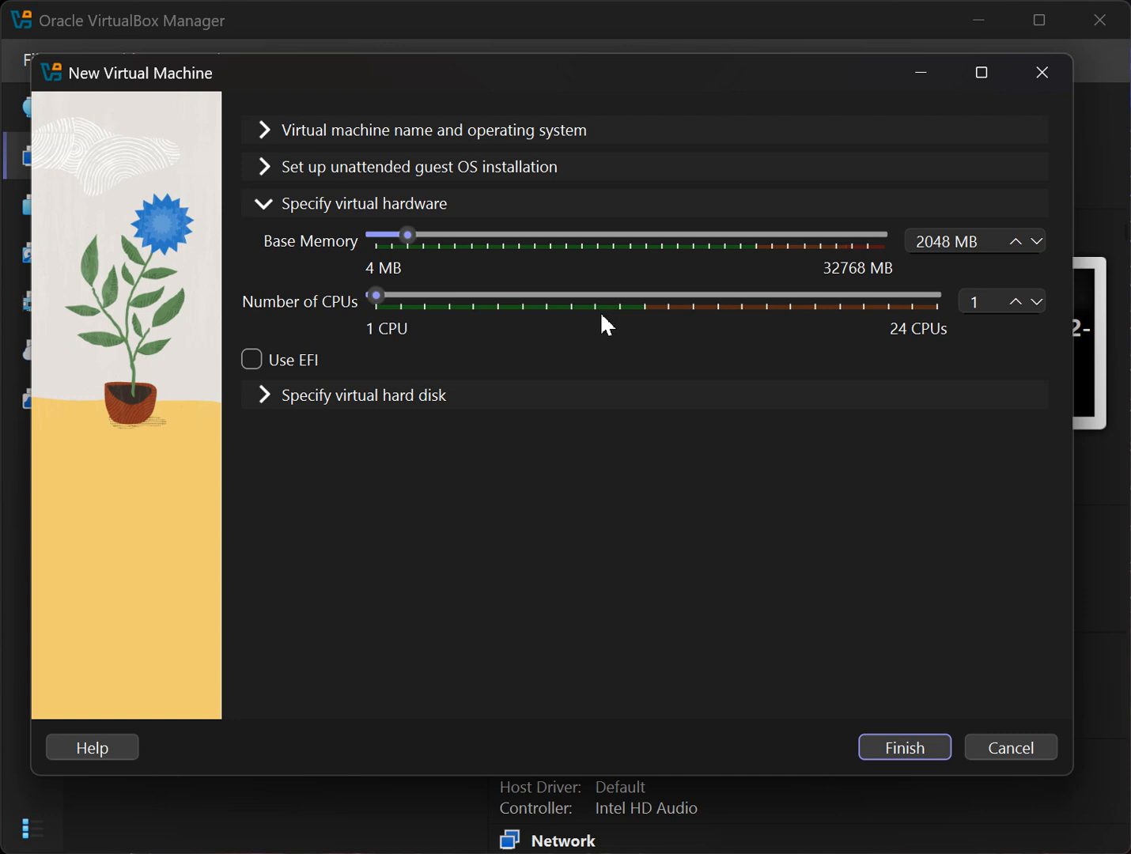
Change the new virtual hard disk size from 20 GB to 50 GB.
click(385, 395)
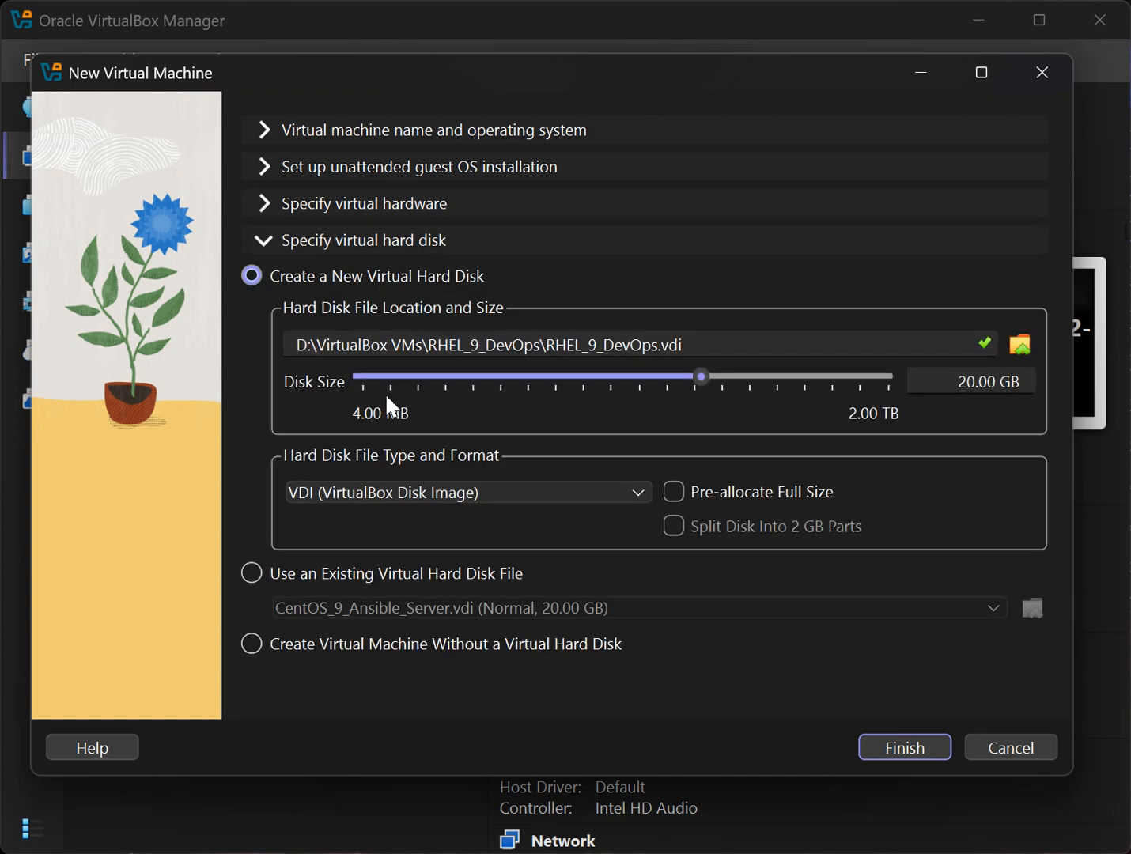
click(977, 382)
drag(977, 382, 957, 383)
text(50)
Give the VM 2 CPUs with 2048 MB memory and finish creating RHEL_9_DevOps.
click(258, 205)
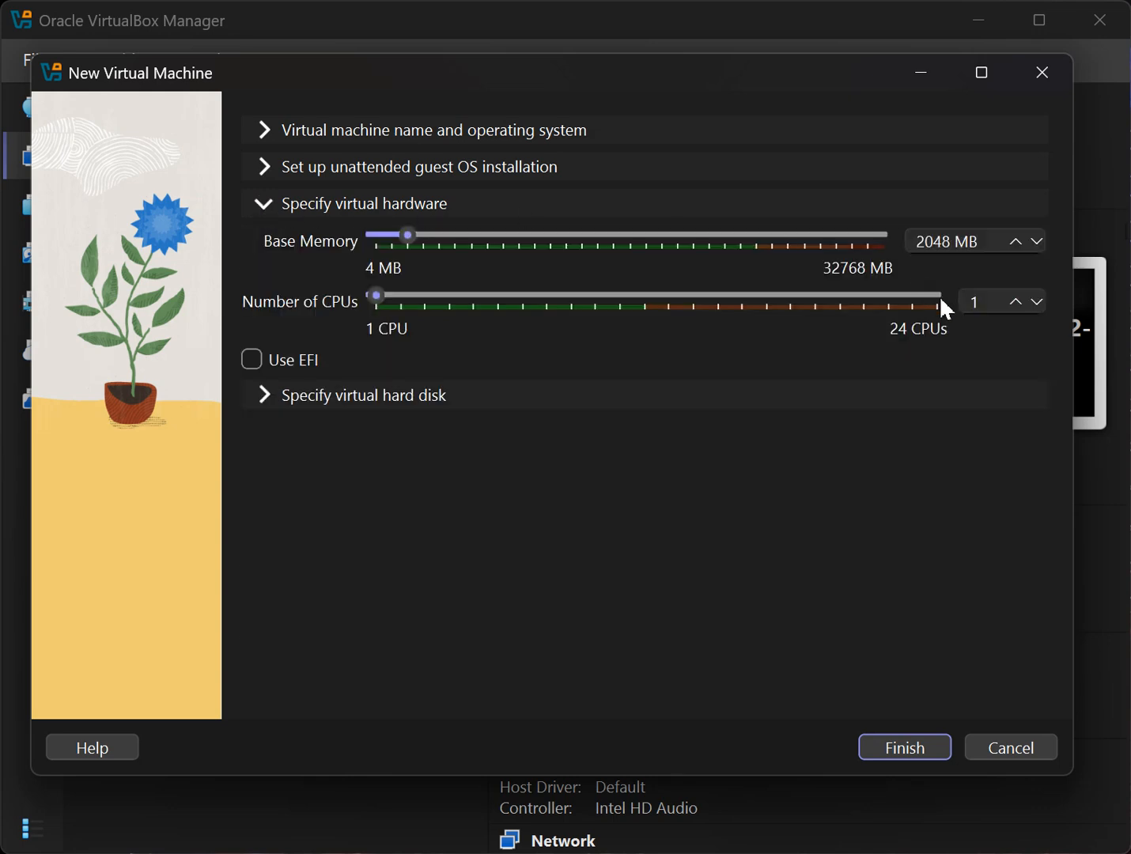
click(1019, 298)
click(906, 750)
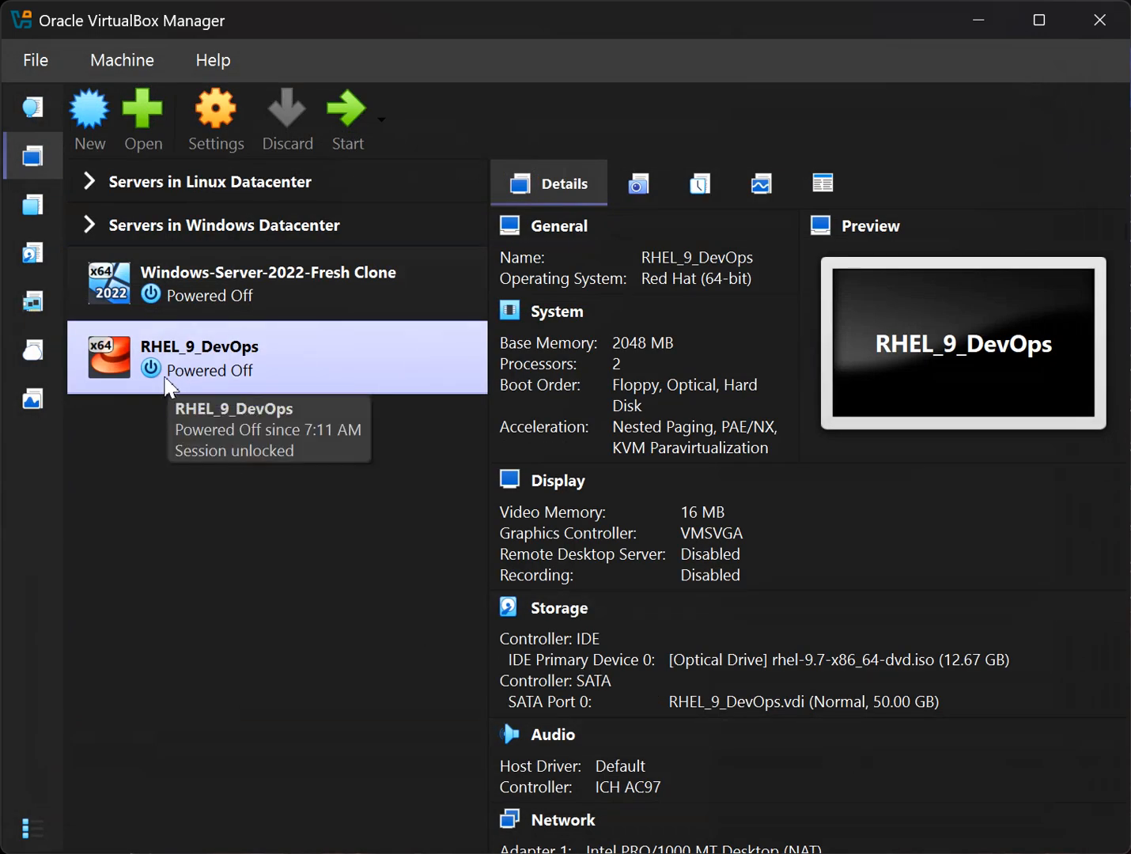
Review RHEL_9_DevOps's details, then open its Settings from the right-click menu.
scroll(699, 588, down, 3)
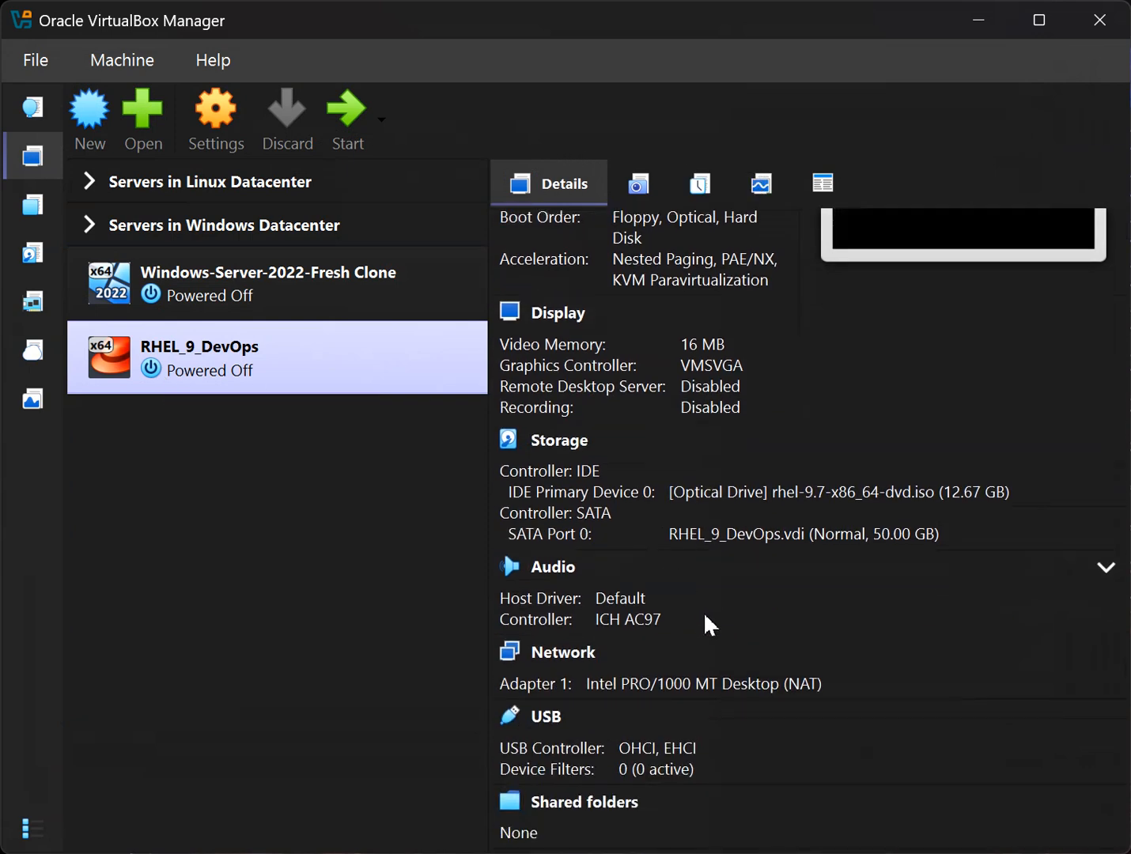
scroll(705, 611, down, 2)
scroll(706, 619, up, 3)
scroll(706, 619, up, 1)
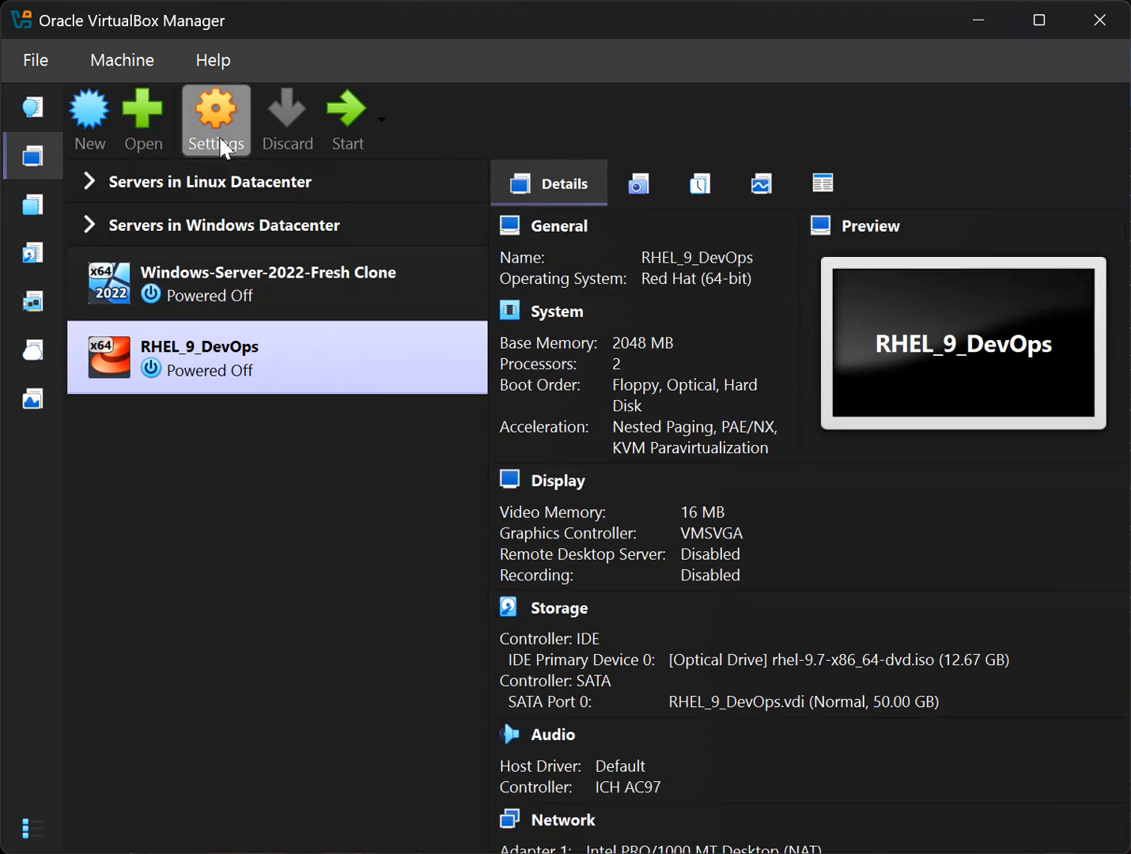
right_click(177, 371)
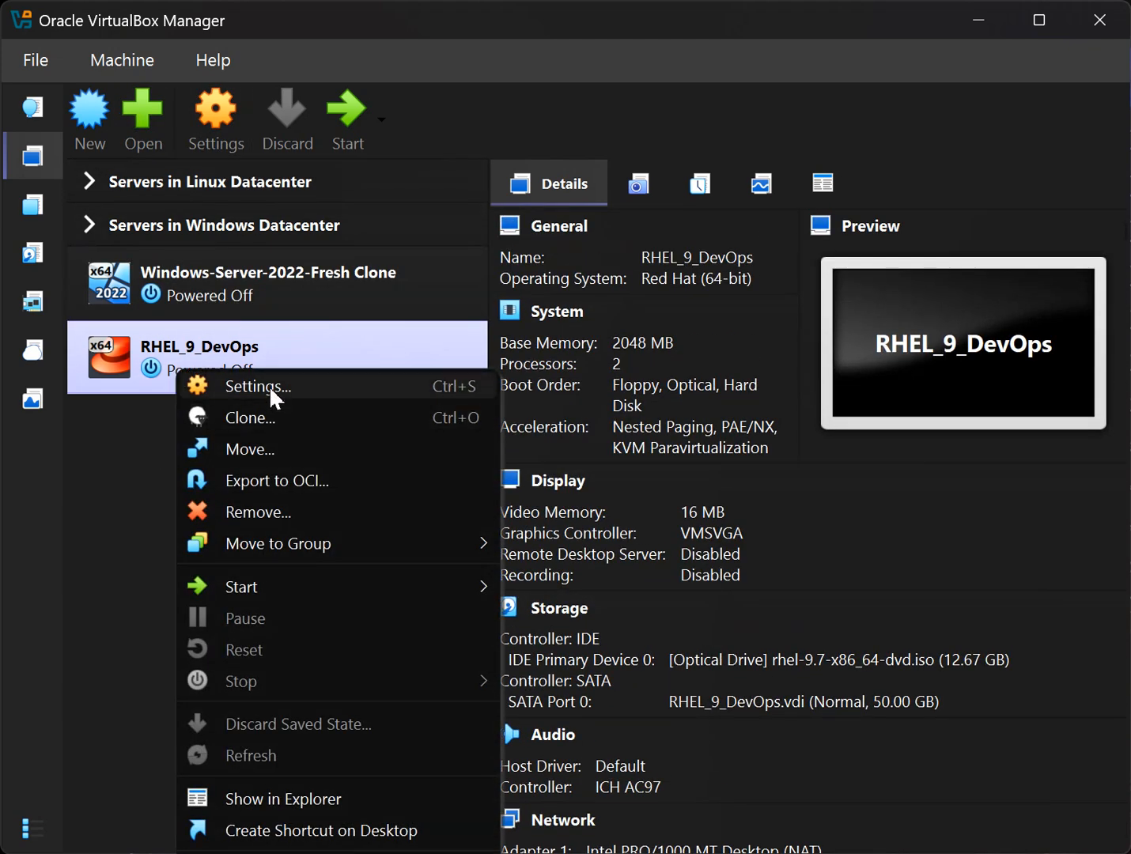
click(269, 386)
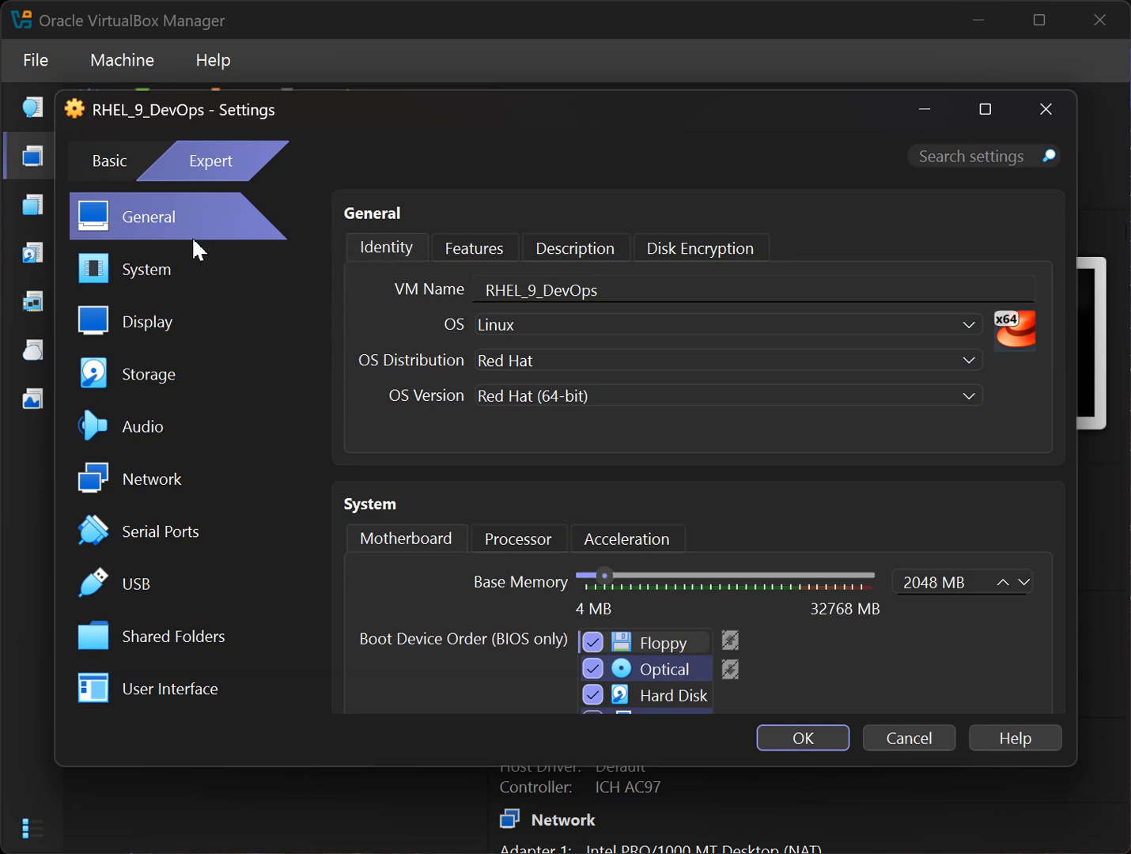
Remove Floppy from the boot order and review the attached rhel-9.7 ISO and RHEL_9_DevOps.vdi disk.
click(146, 274)
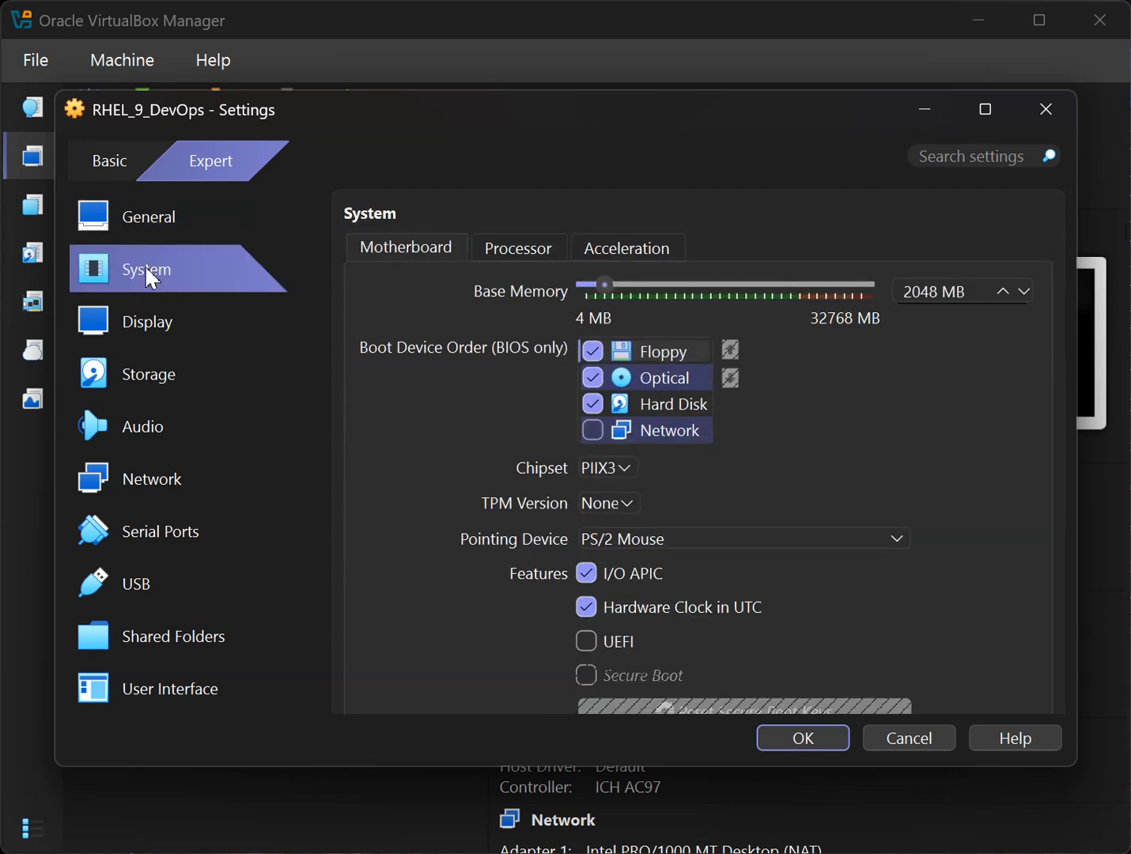
click(592, 351)
click(137, 387)
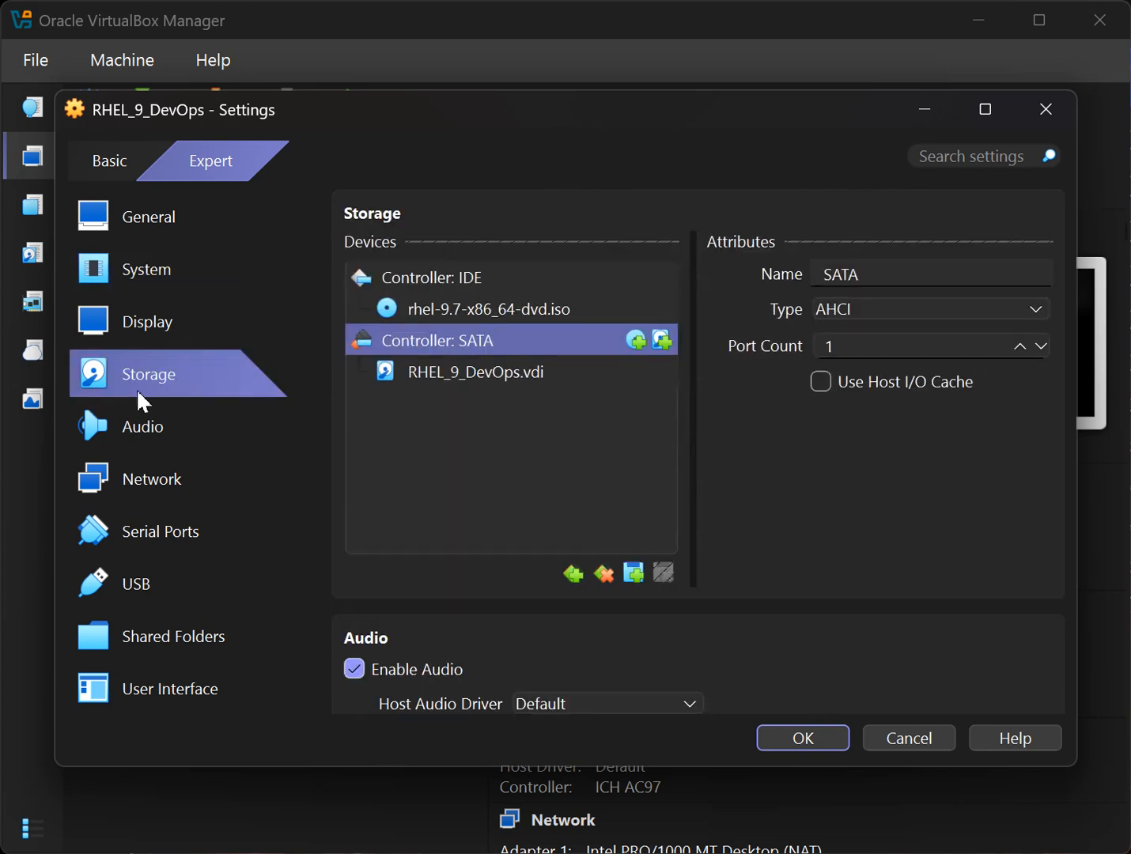
click(534, 317)
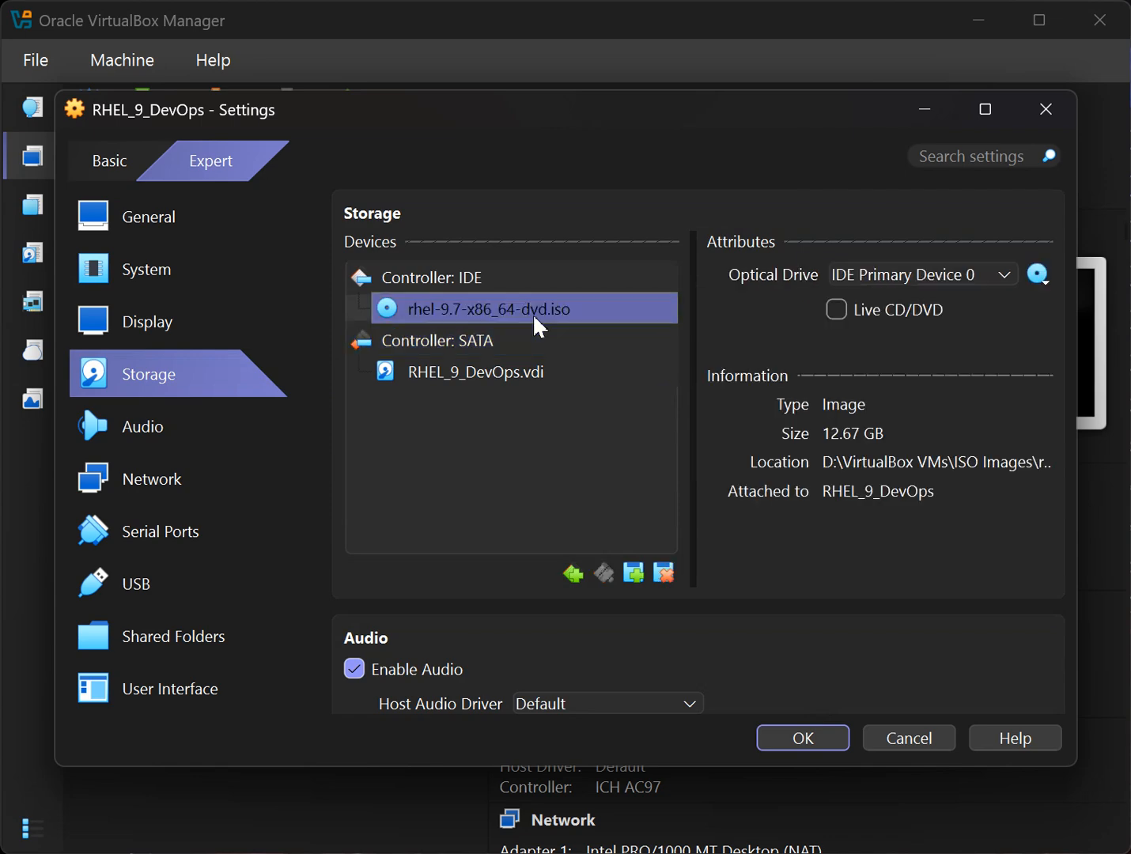
click(534, 381)
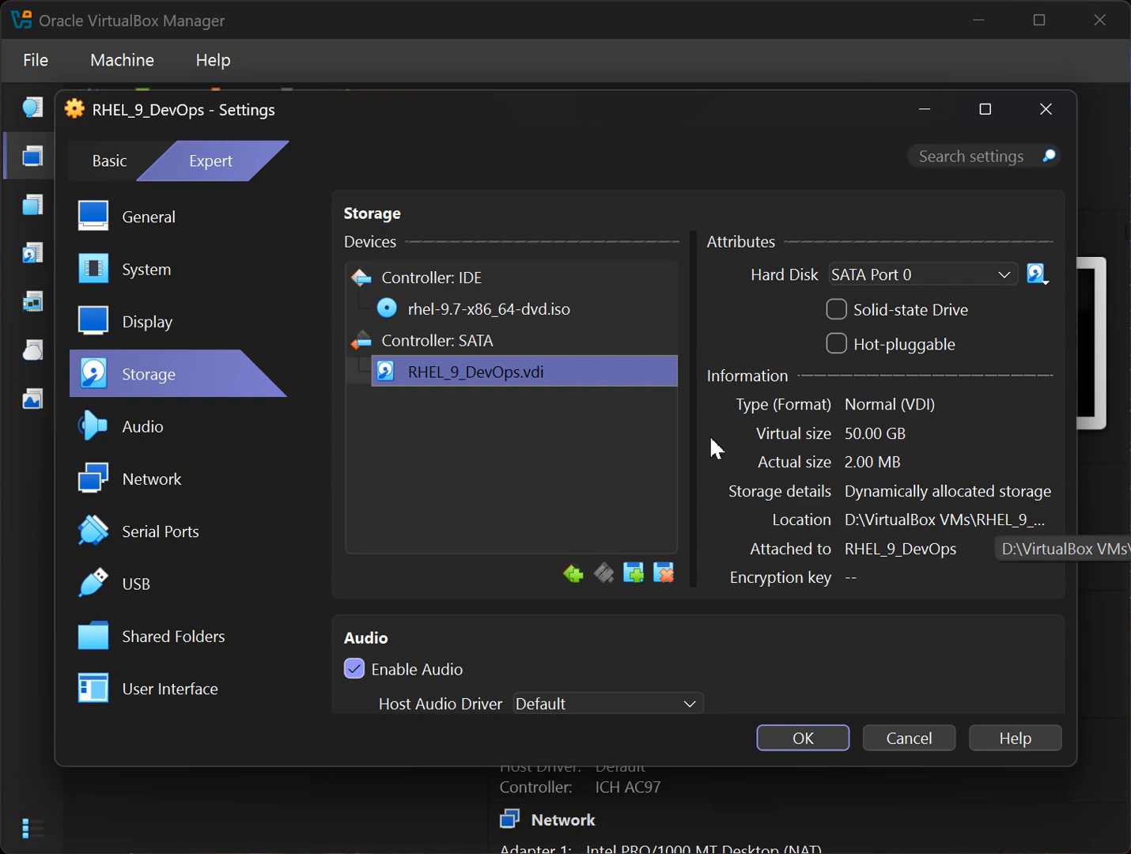
click(151, 485)
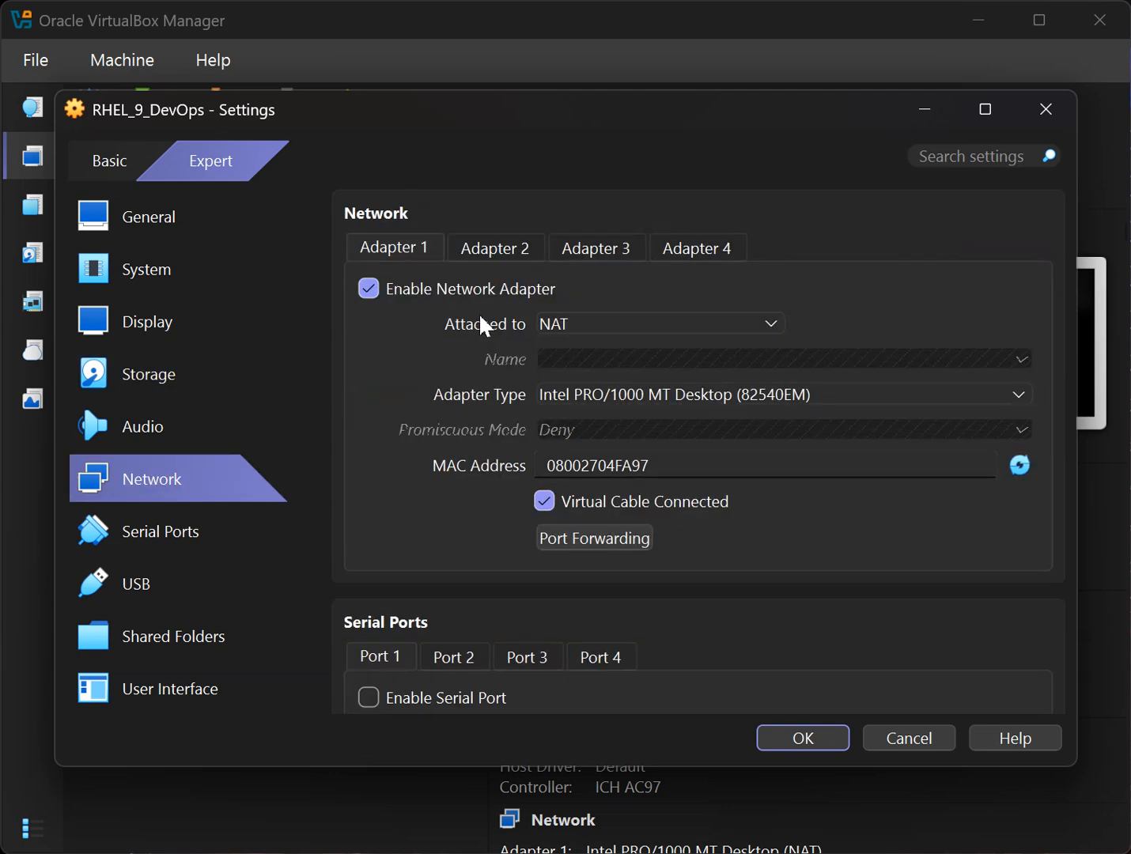
Try Bridged Adapter on Adapter 1, browse adapters 2–4, then set Adapter 1 back to NAT.
click(632, 328)
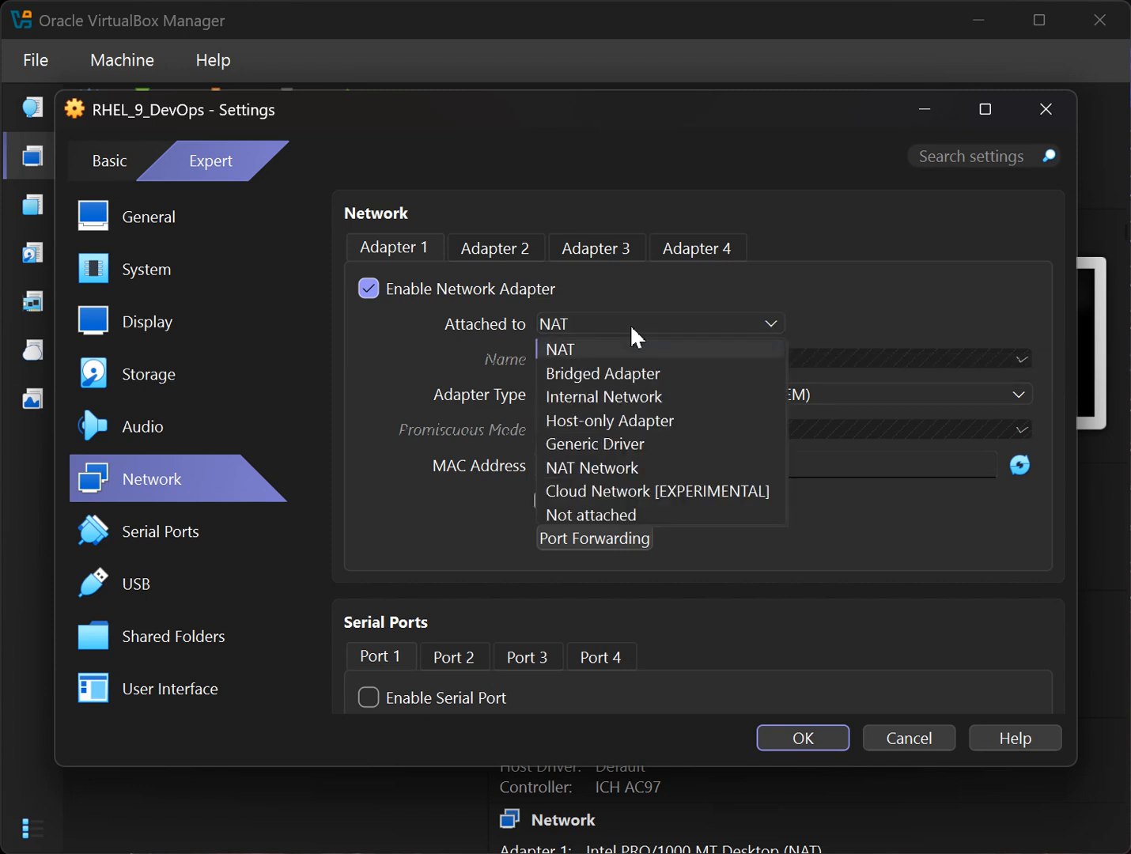
click(667, 378)
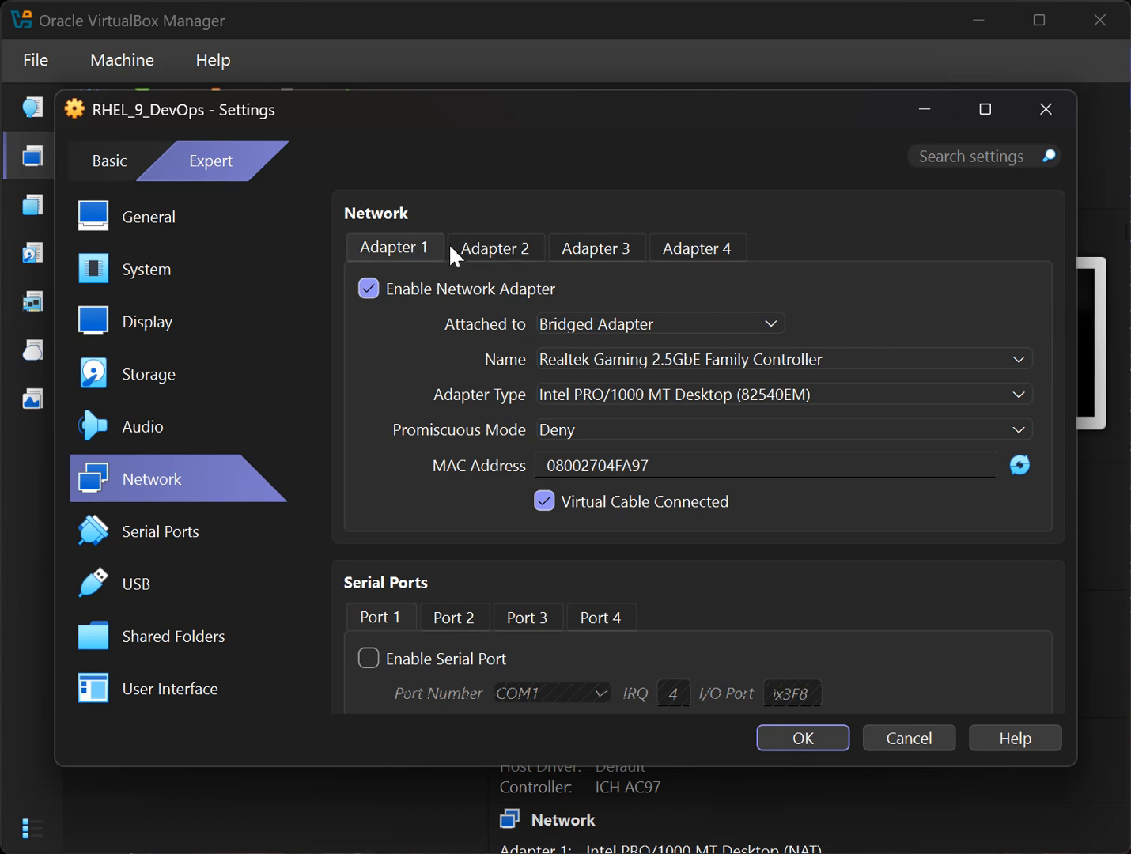
click(498, 246)
click(602, 250)
click(716, 249)
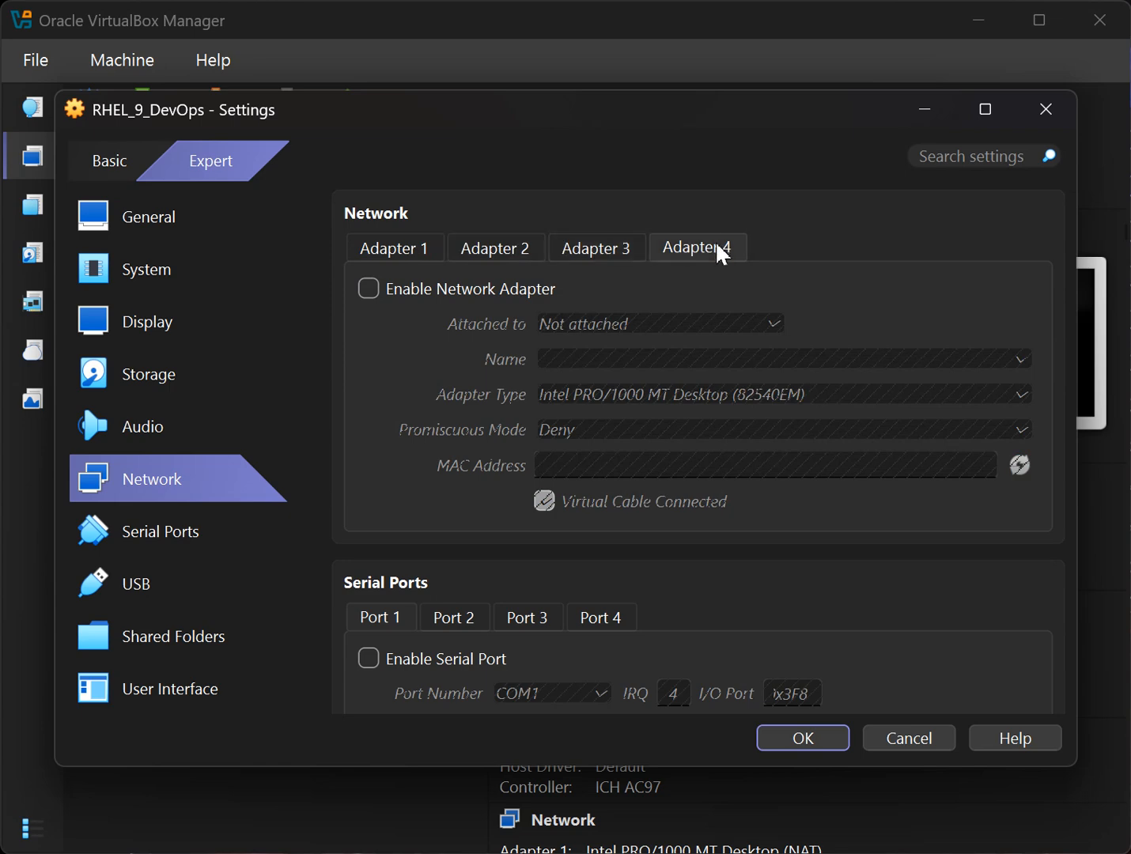
click(409, 250)
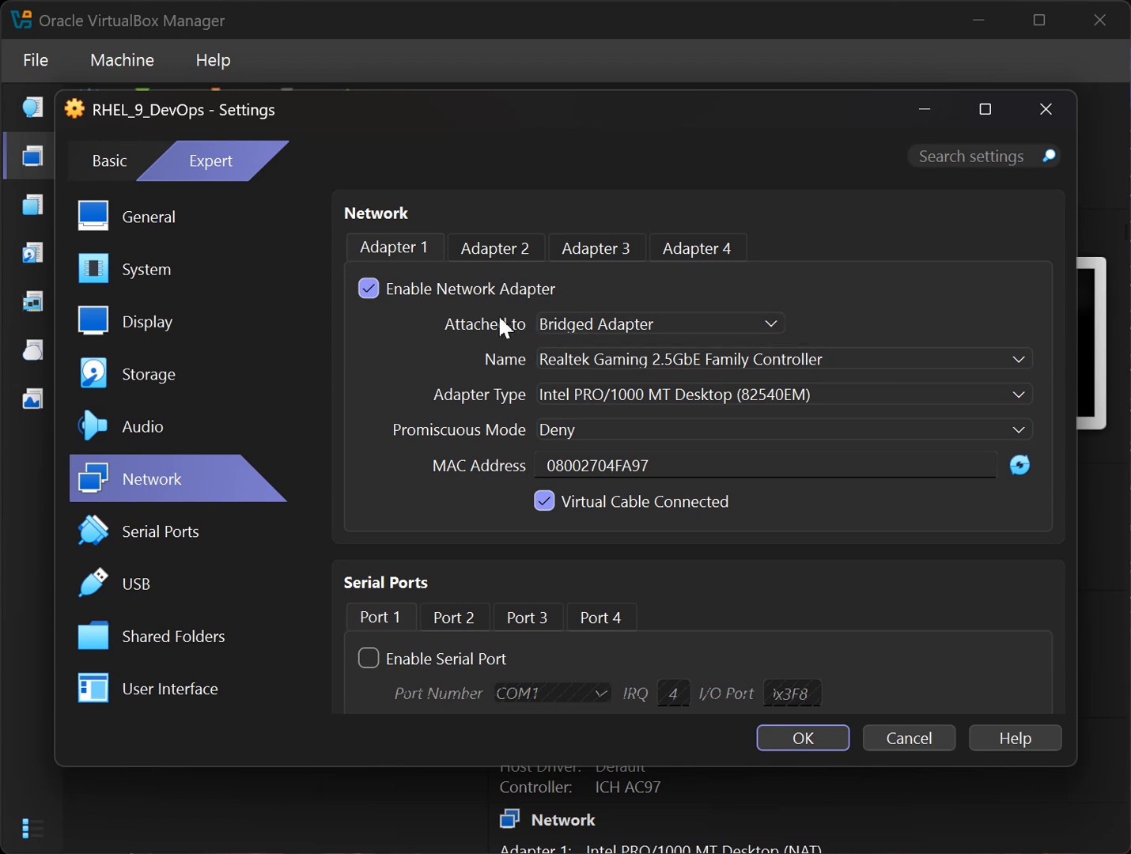
click(636, 327)
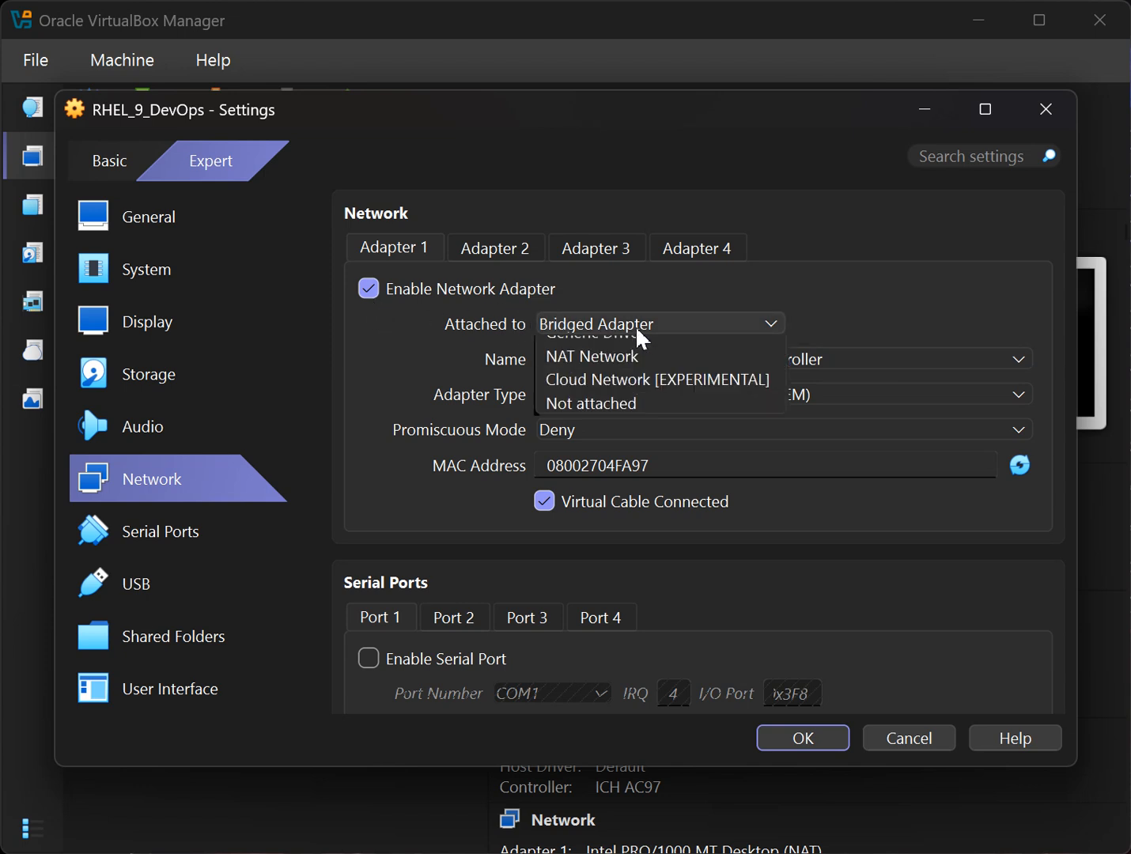
click(650, 350)
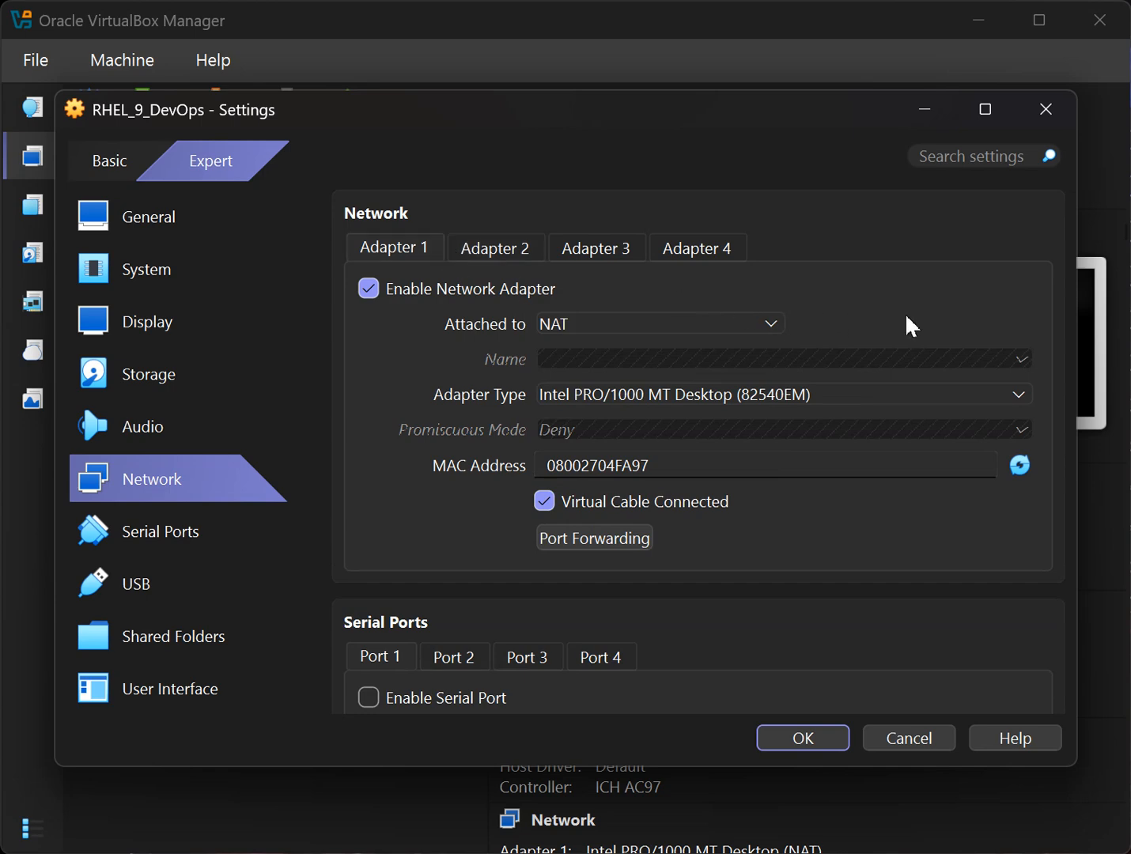
Enable Adapter 2 as a Host-only Adapter on VirtualBox Host-Only Ethernet Adapter.
click(511, 247)
click(404, 289)
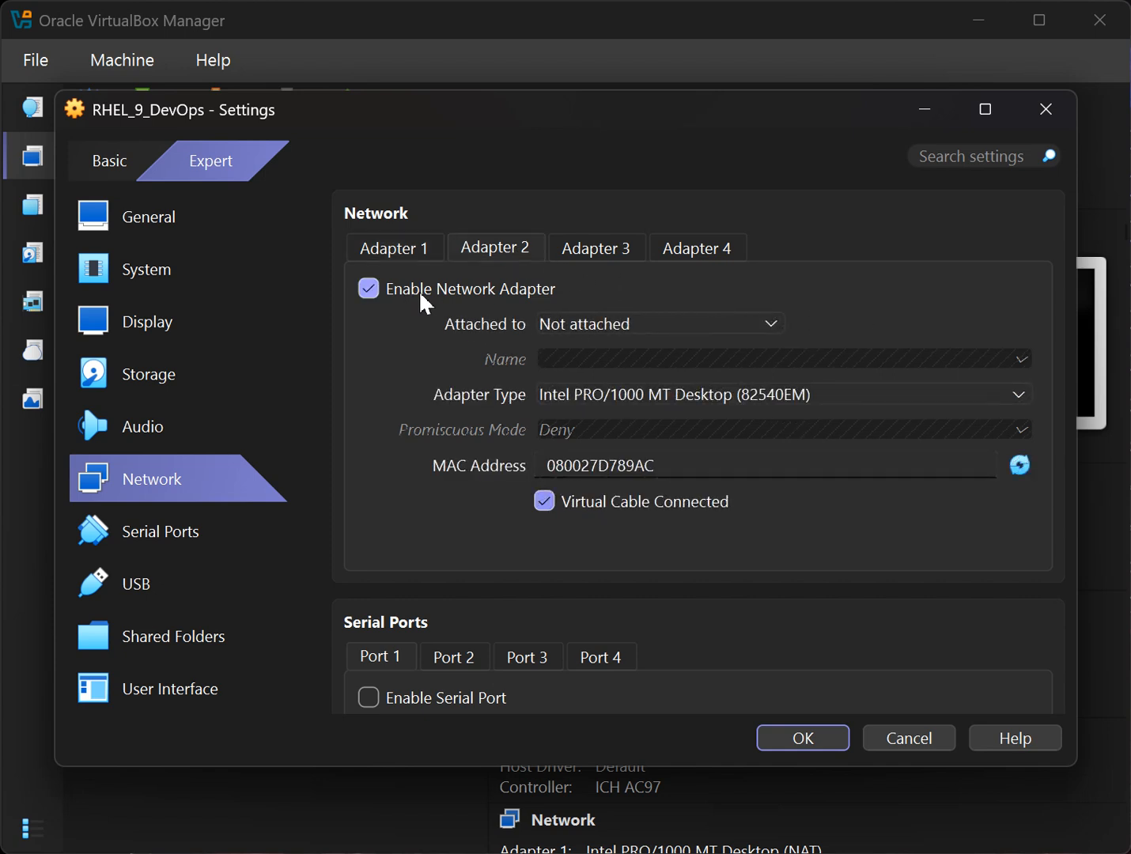
click(765, 322)
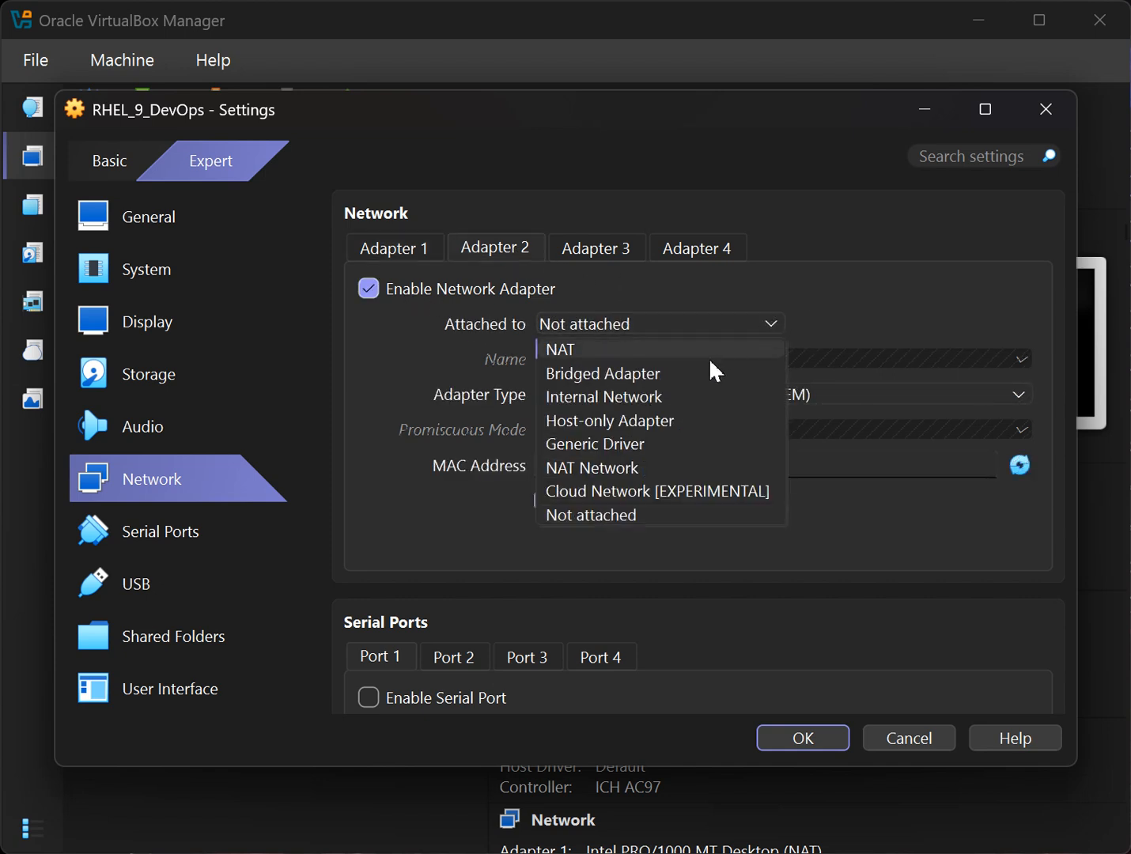
click(599, 427)
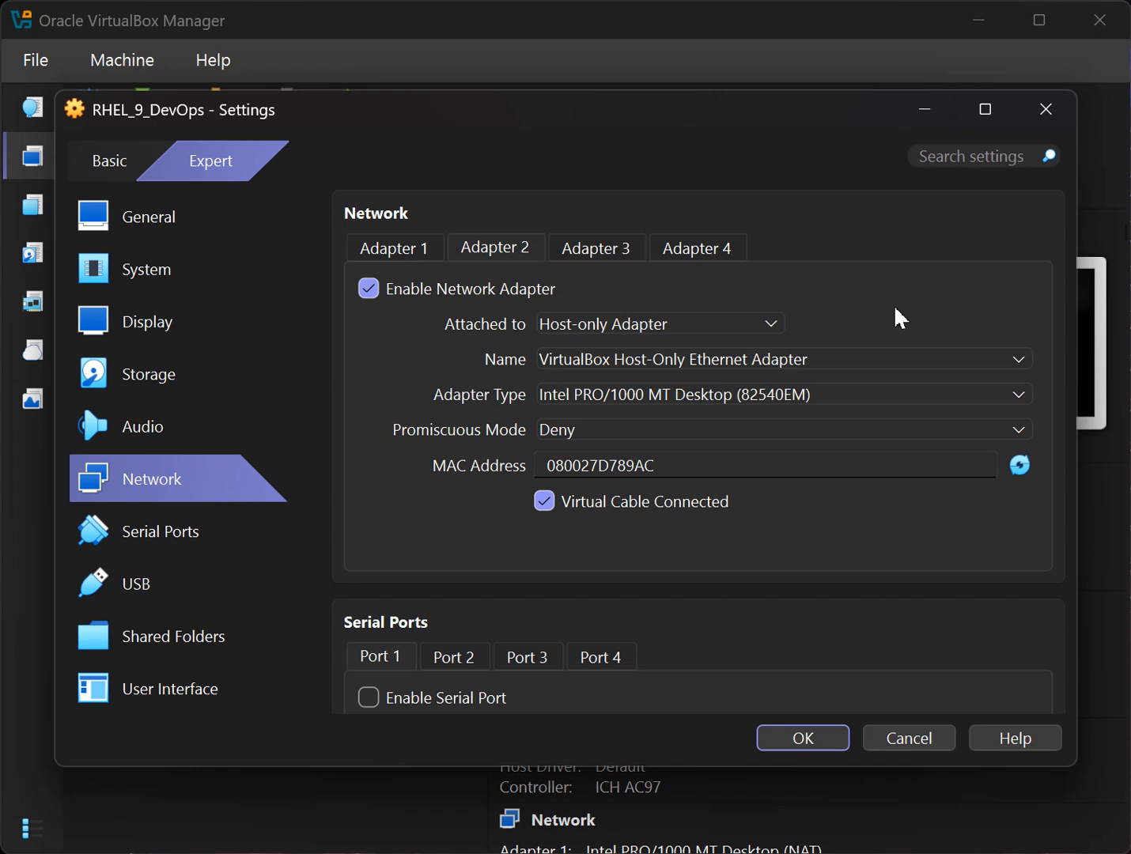
click(394, 255)
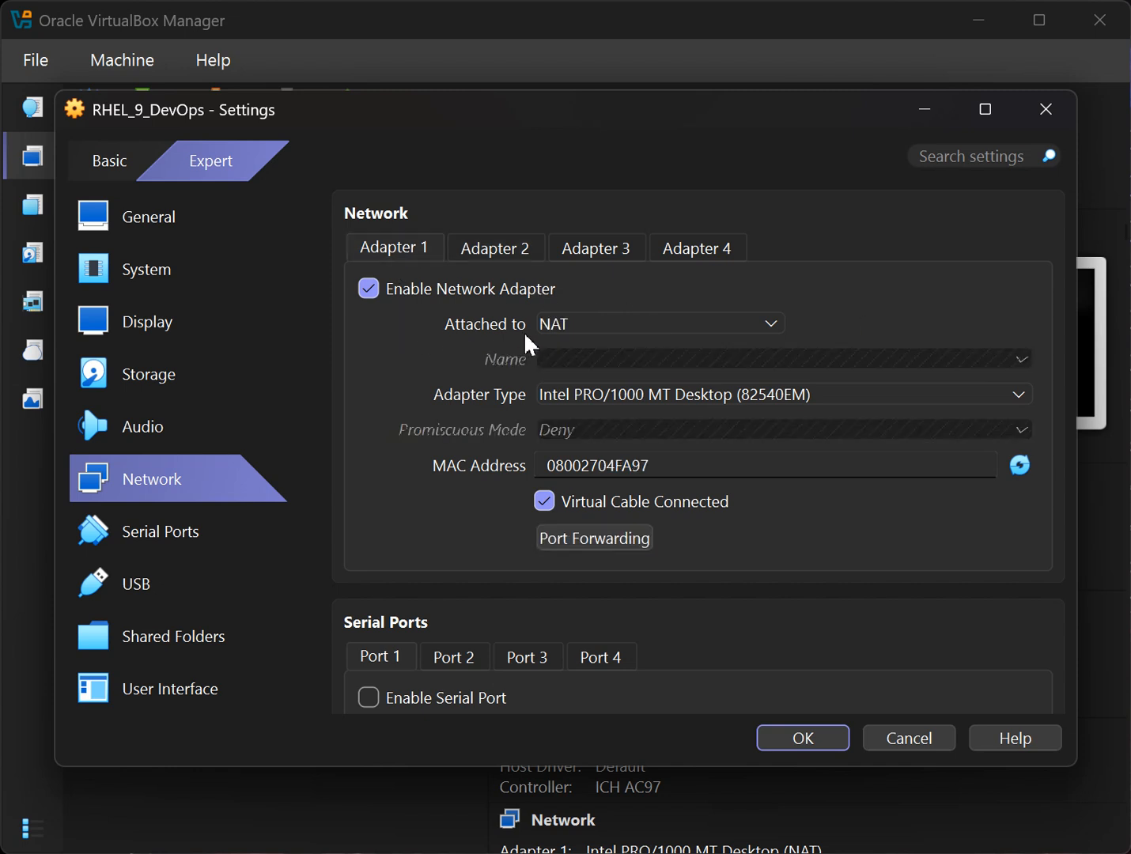
click(518, 251)
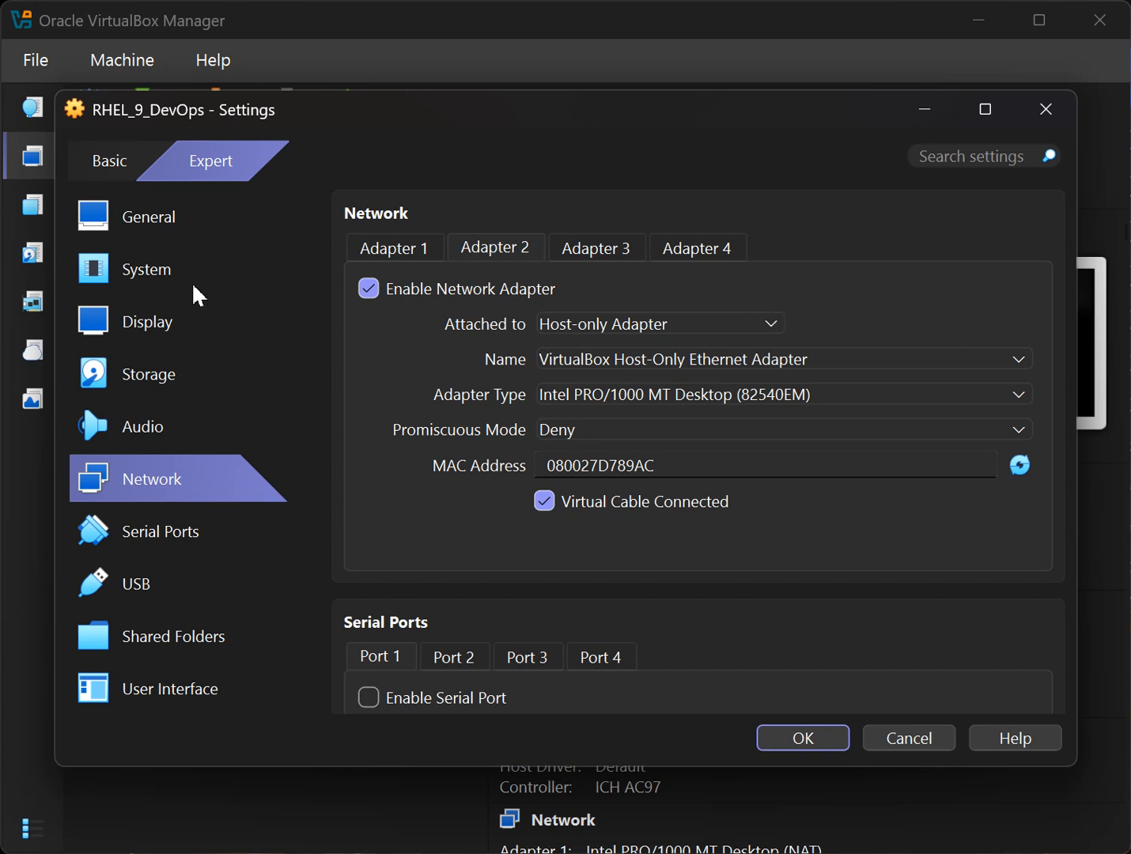
Review the System and General Features pages, then save the settings with OK.
click(132, 283)
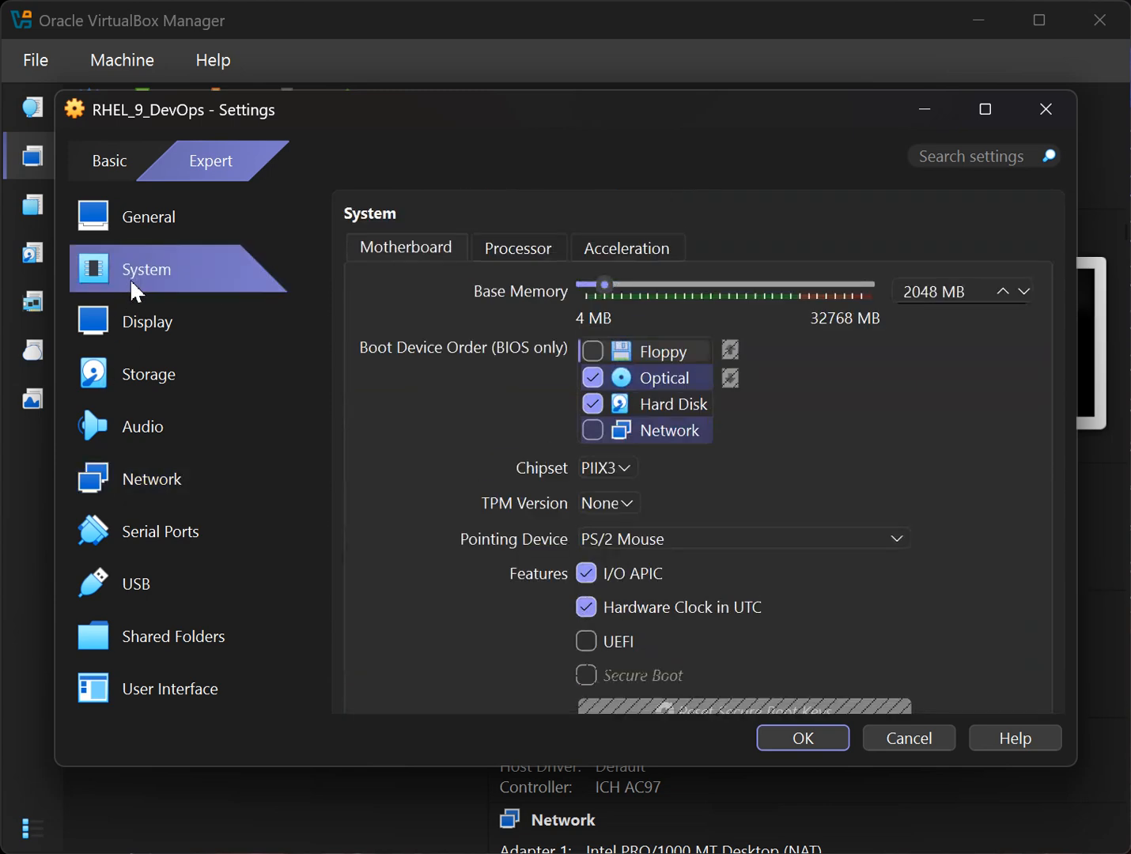
click(136, 227)
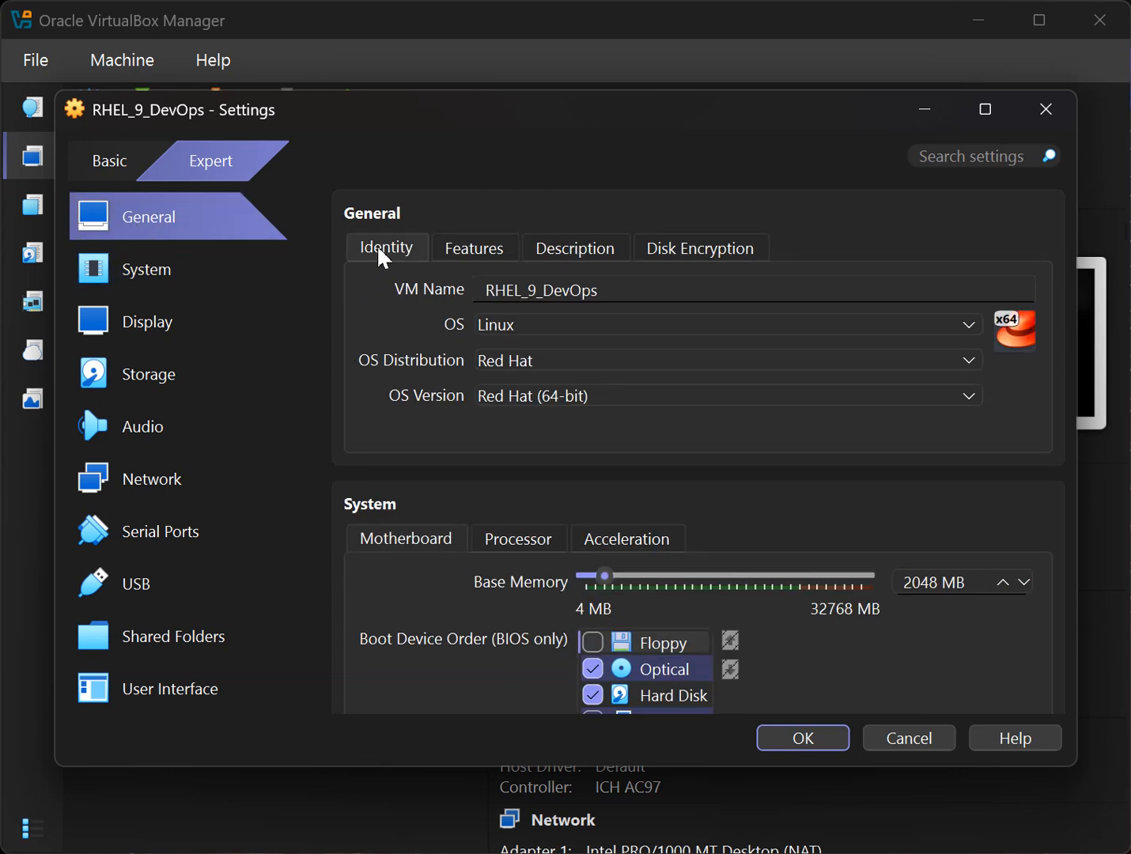
click(475, 253)
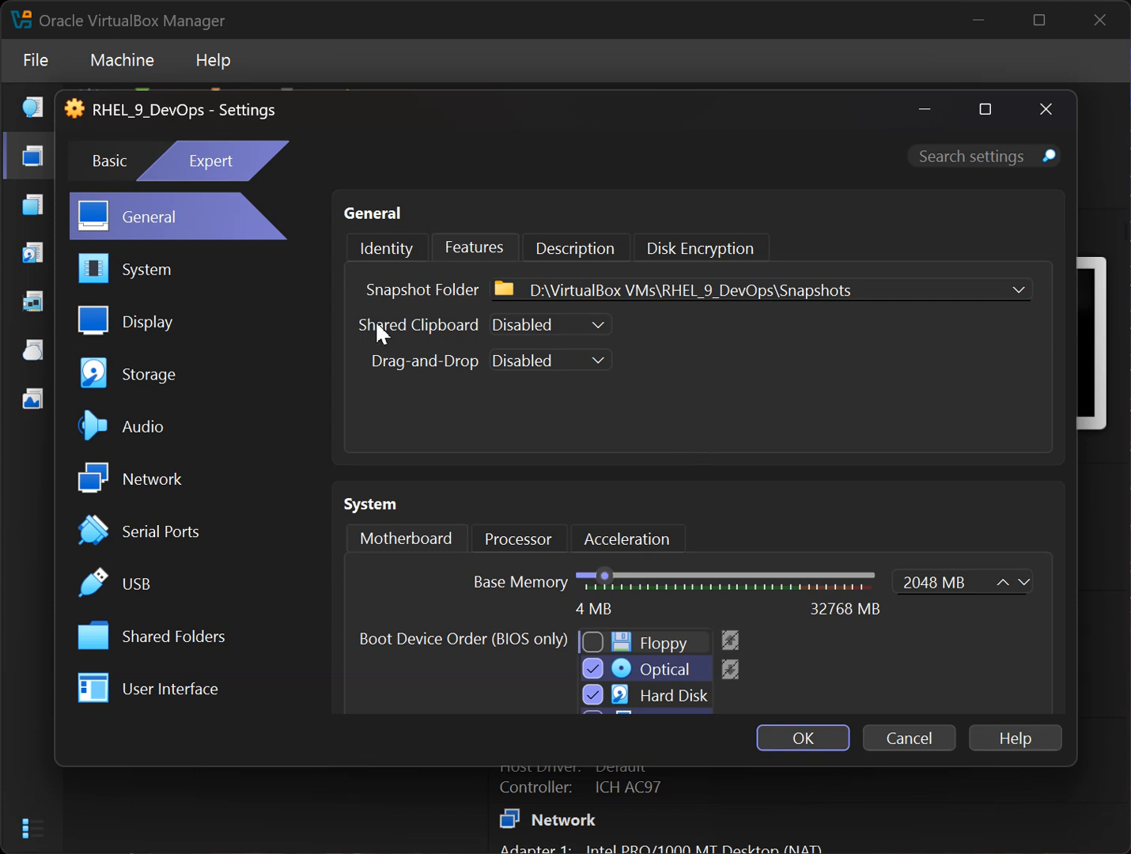
click(166, 270)
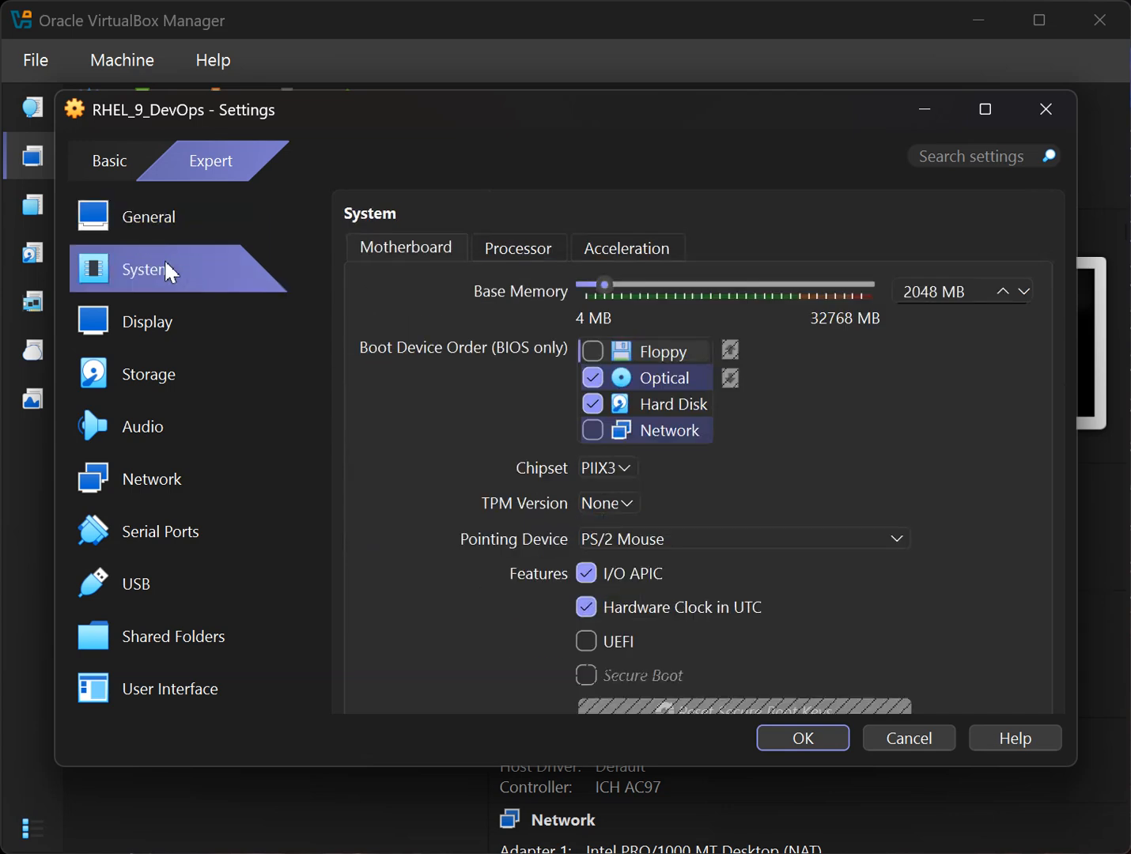
click(825, 737)
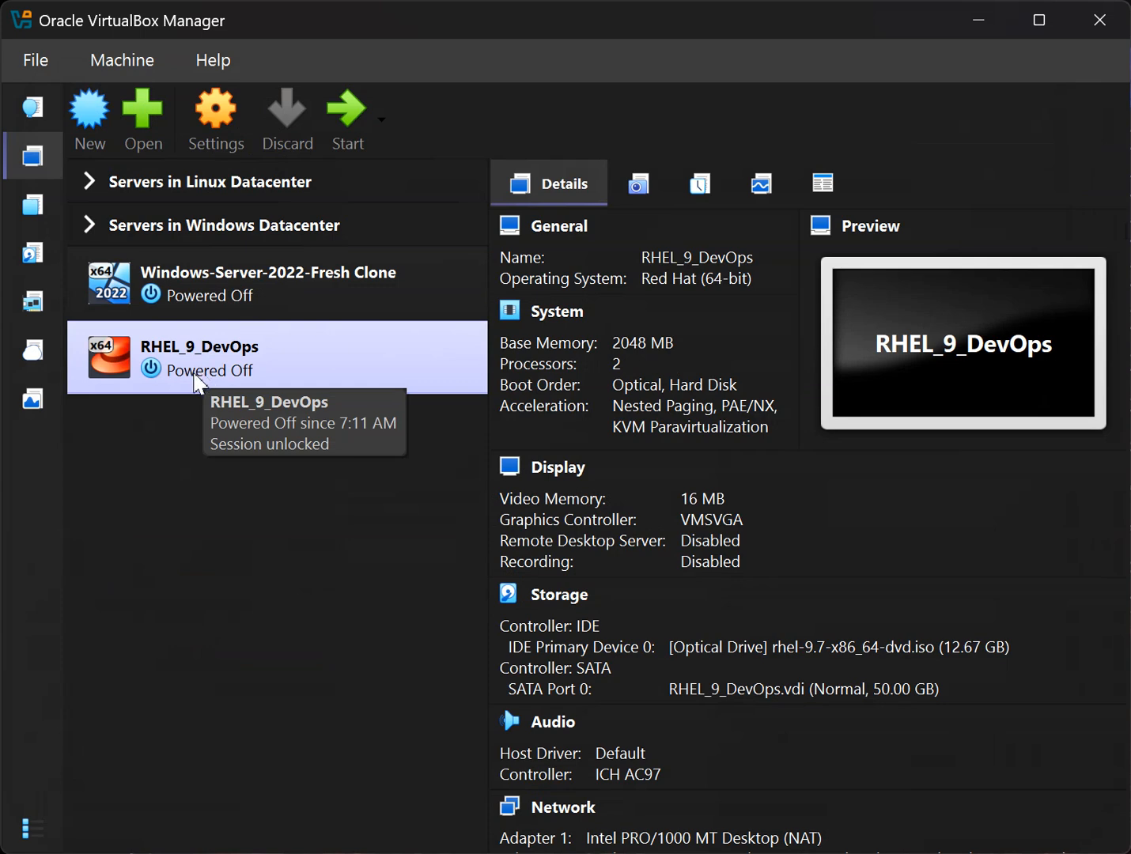
Start RHEL_9_DevOps, enlarge its window, and boot the 'Install Red Hat Enterprise Linux 9.7' entry.
click(360, 117)
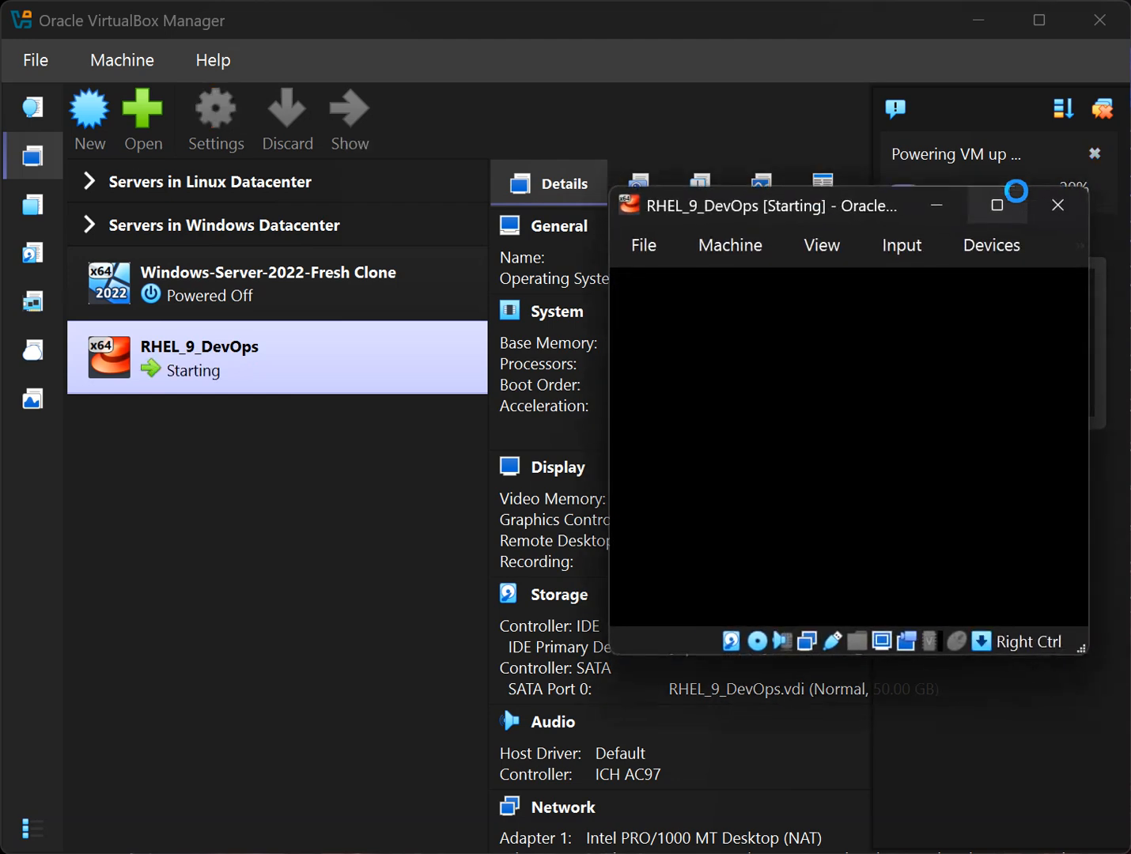
drag(610, 208, 22, 104)
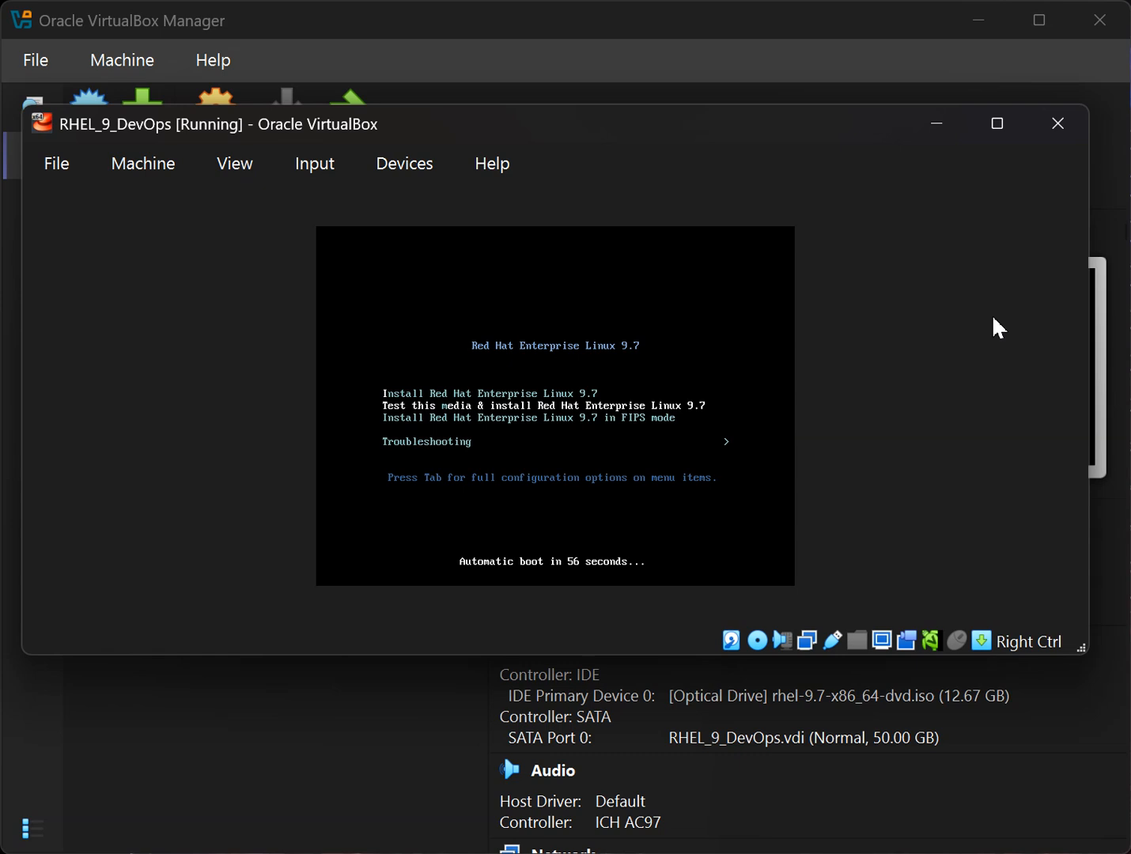
key(Up)
key(Down)
key(Down)
key(Down)
key(Up)
key(Up)
key(Up)
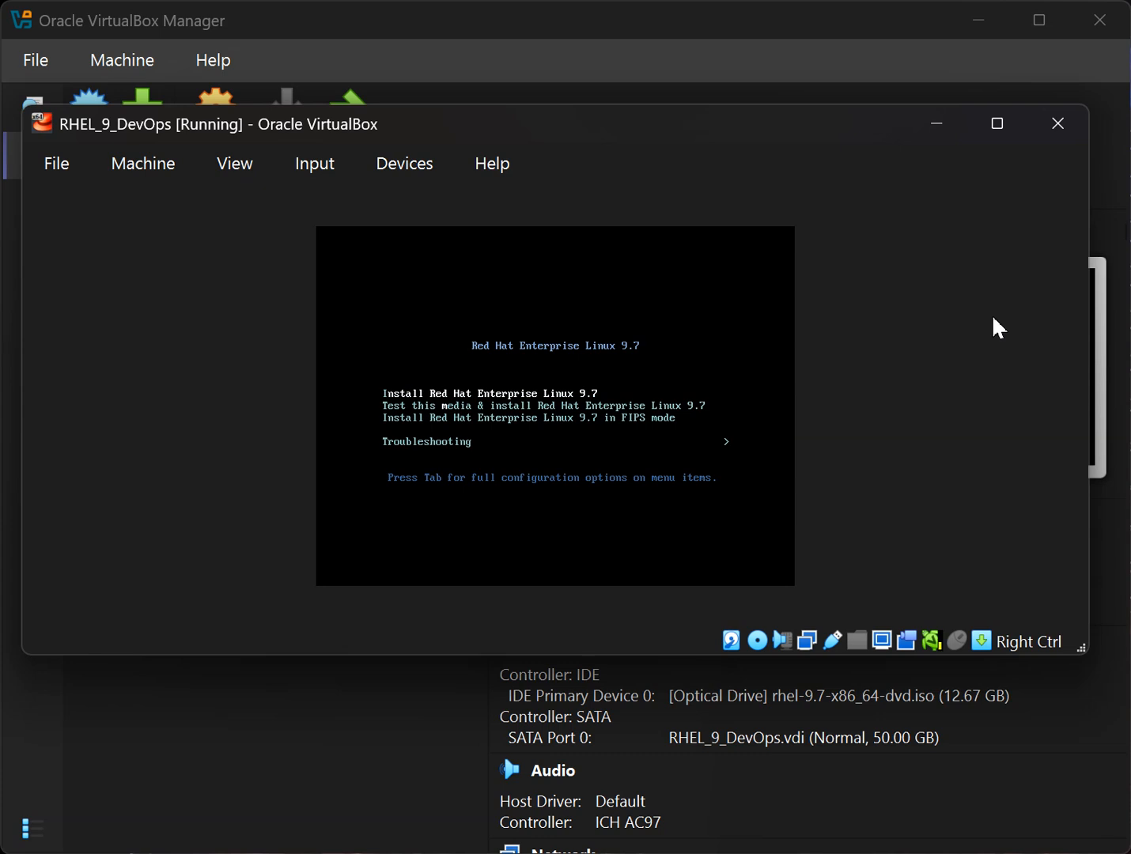
key(Return)
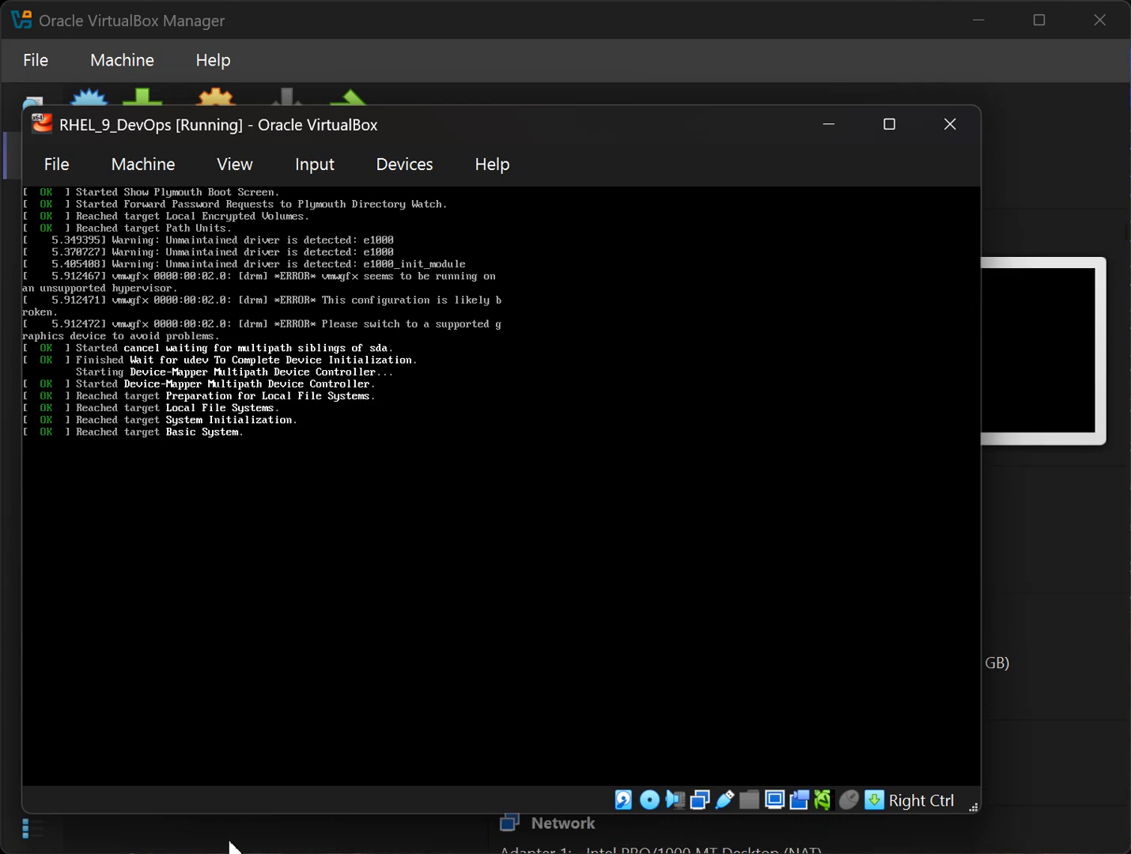
click(180, 853)
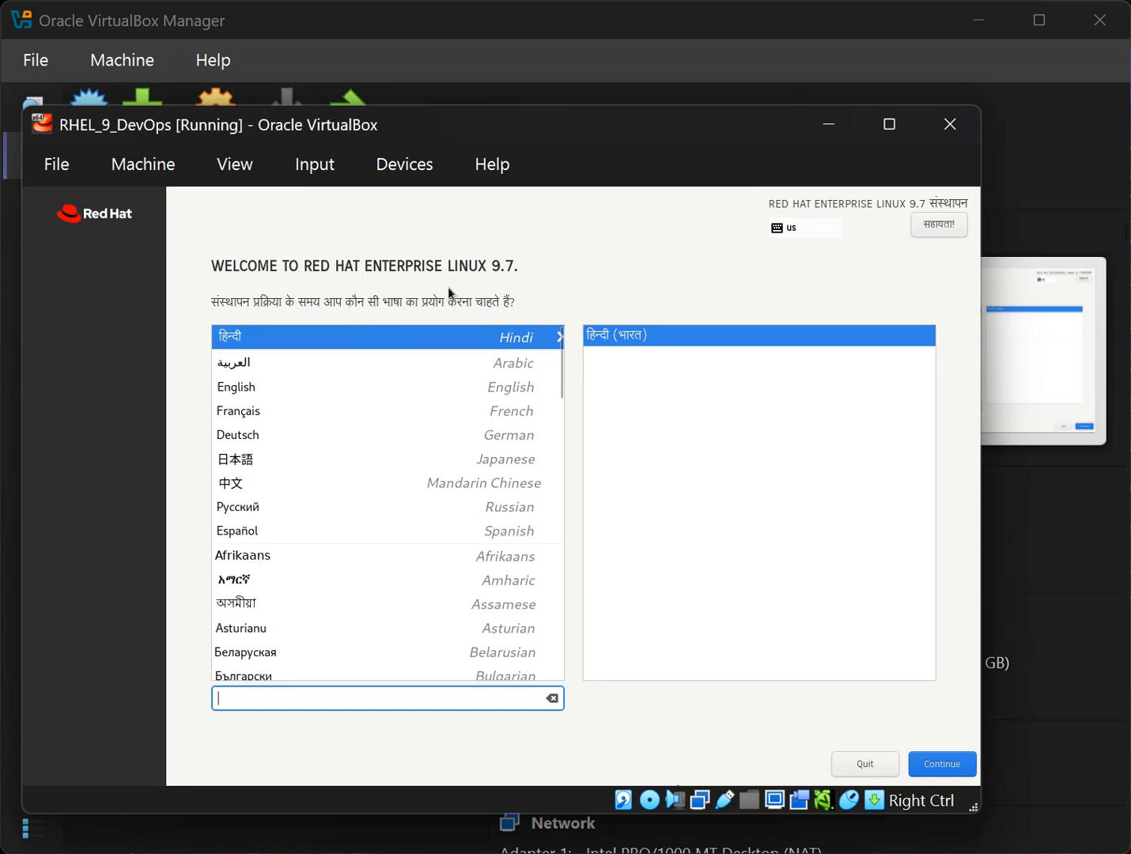
Choose English (United States) as the installation language and continue to the Installation Summary.
click(234, 396)
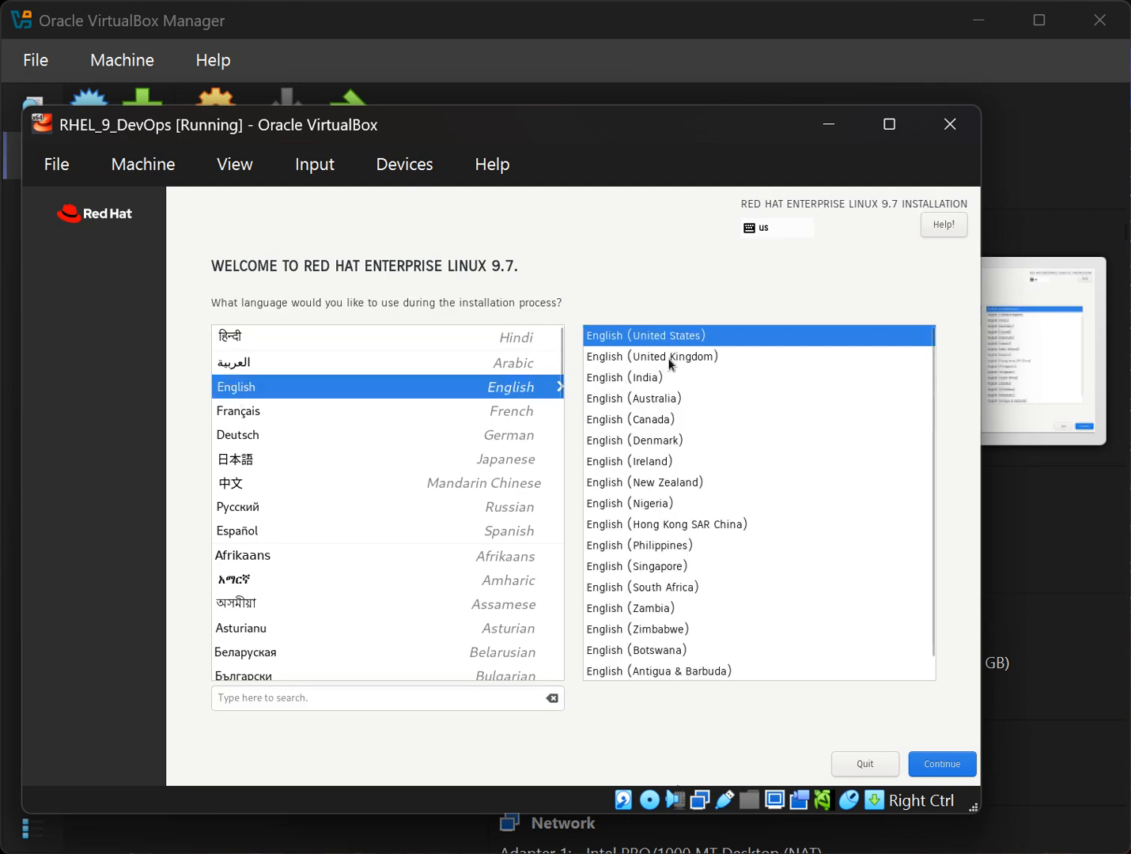
click(931, 764)
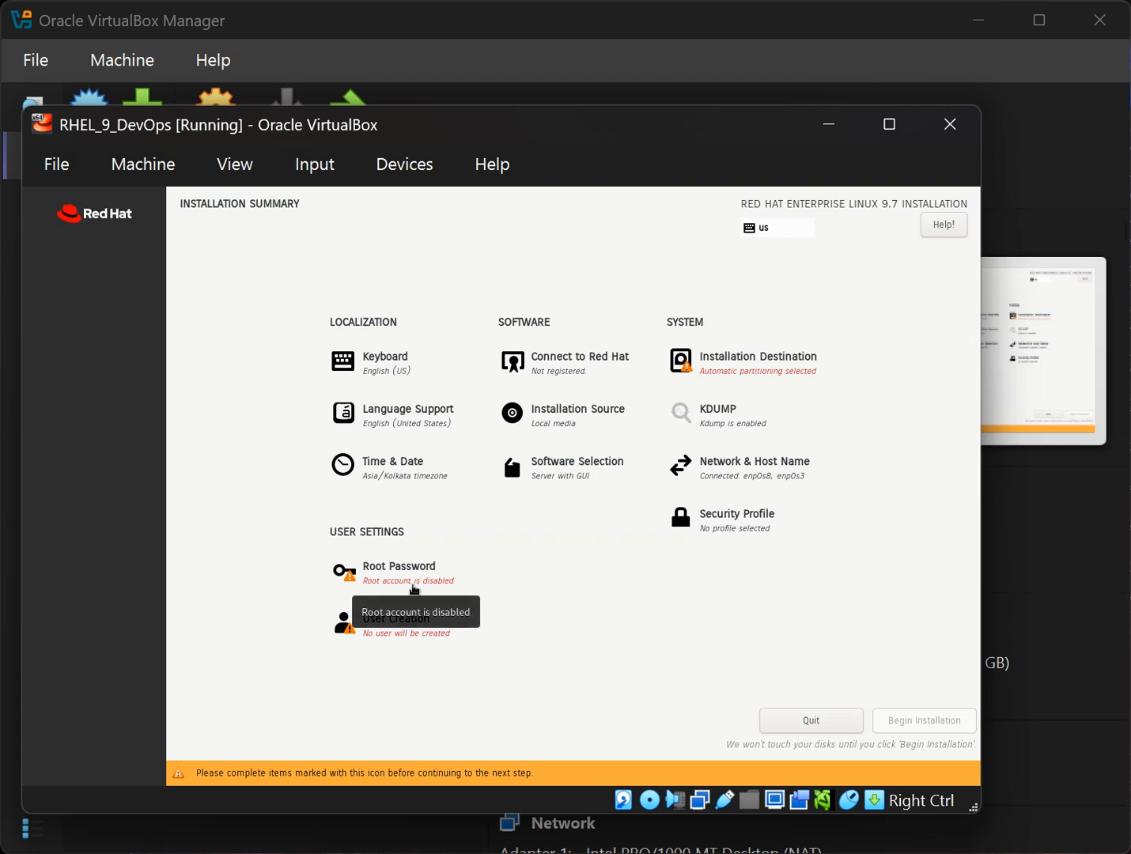
Set and confirm the root password with root SSH password login allowed, accepting the weak-password warning.
click(413, 590)
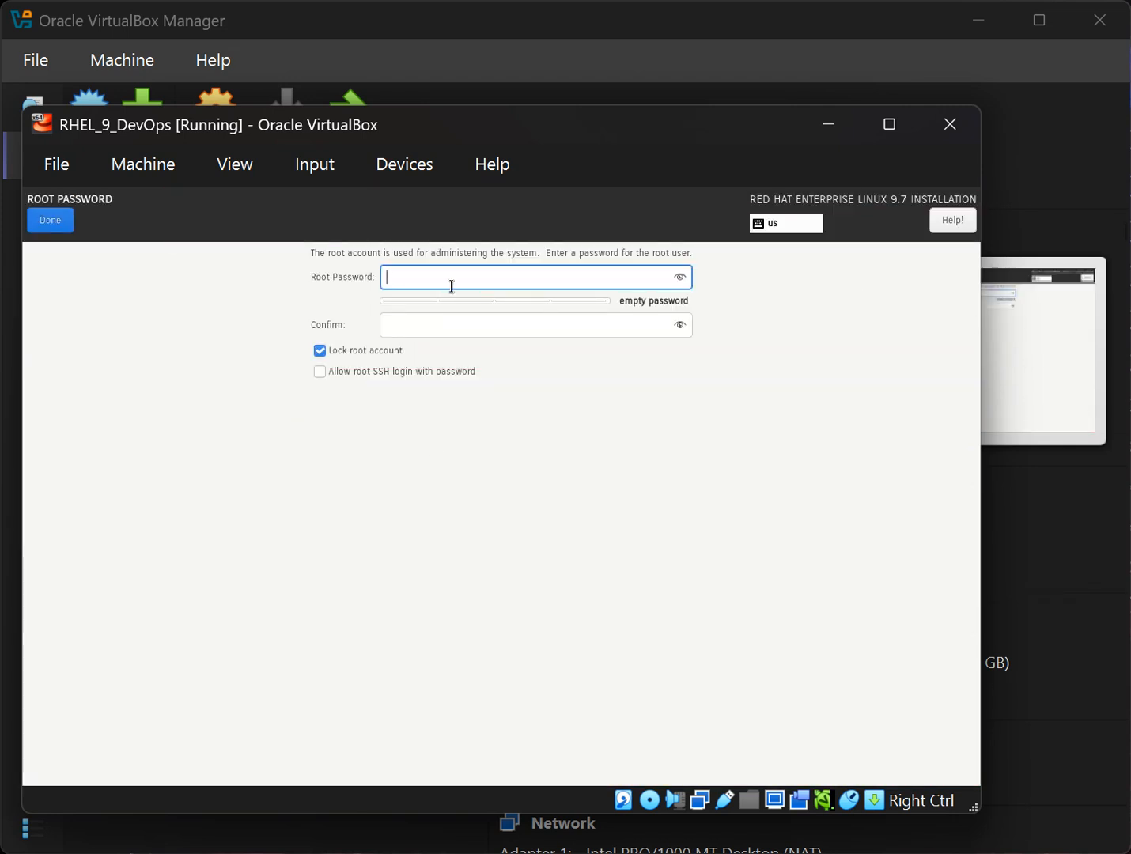
text(••••••••)
click(599, 321)
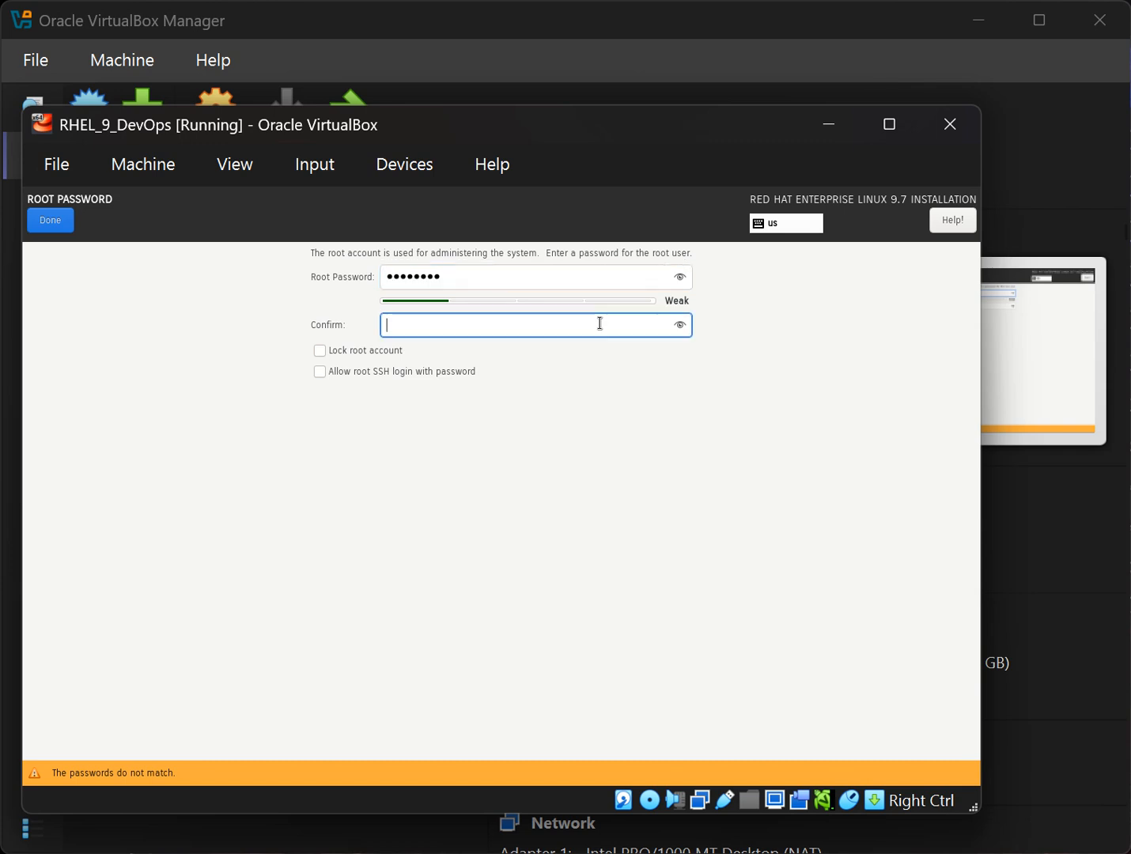
text(••••••••)
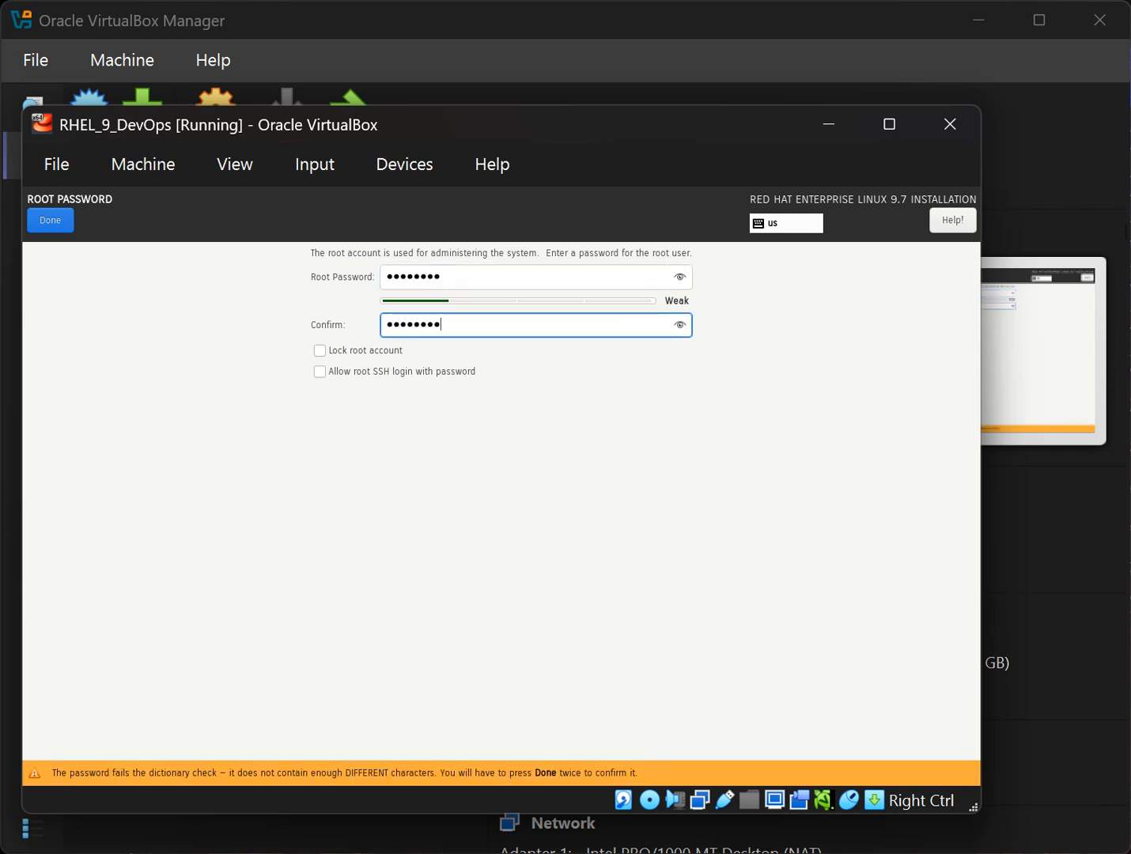
click(338, 376)
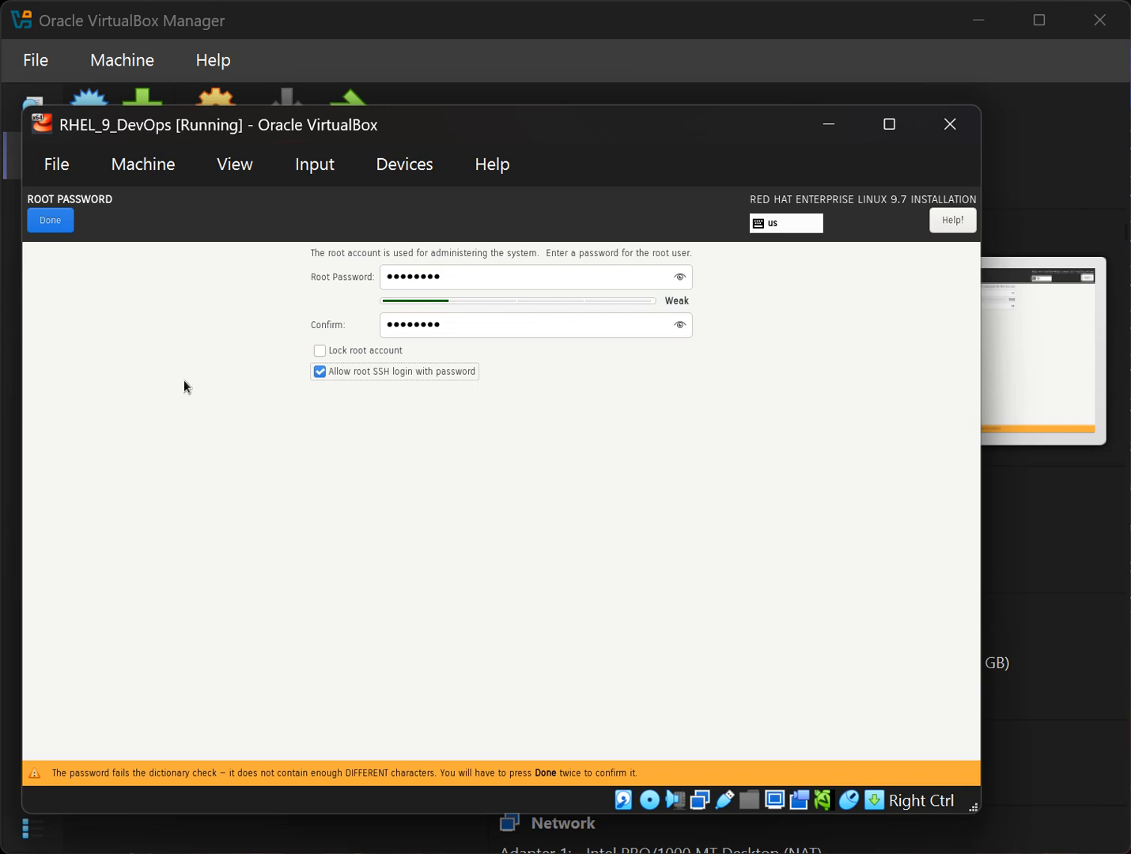
click(54, 219)
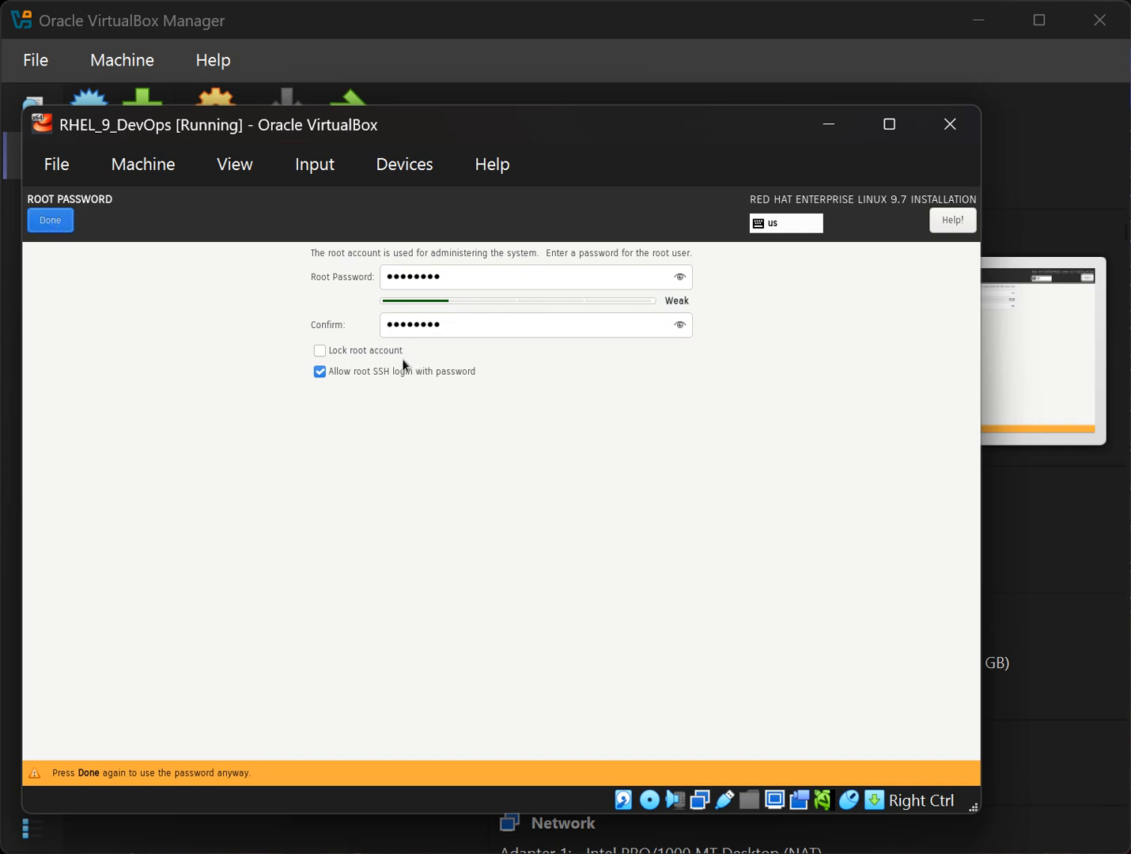
click(55, 226)
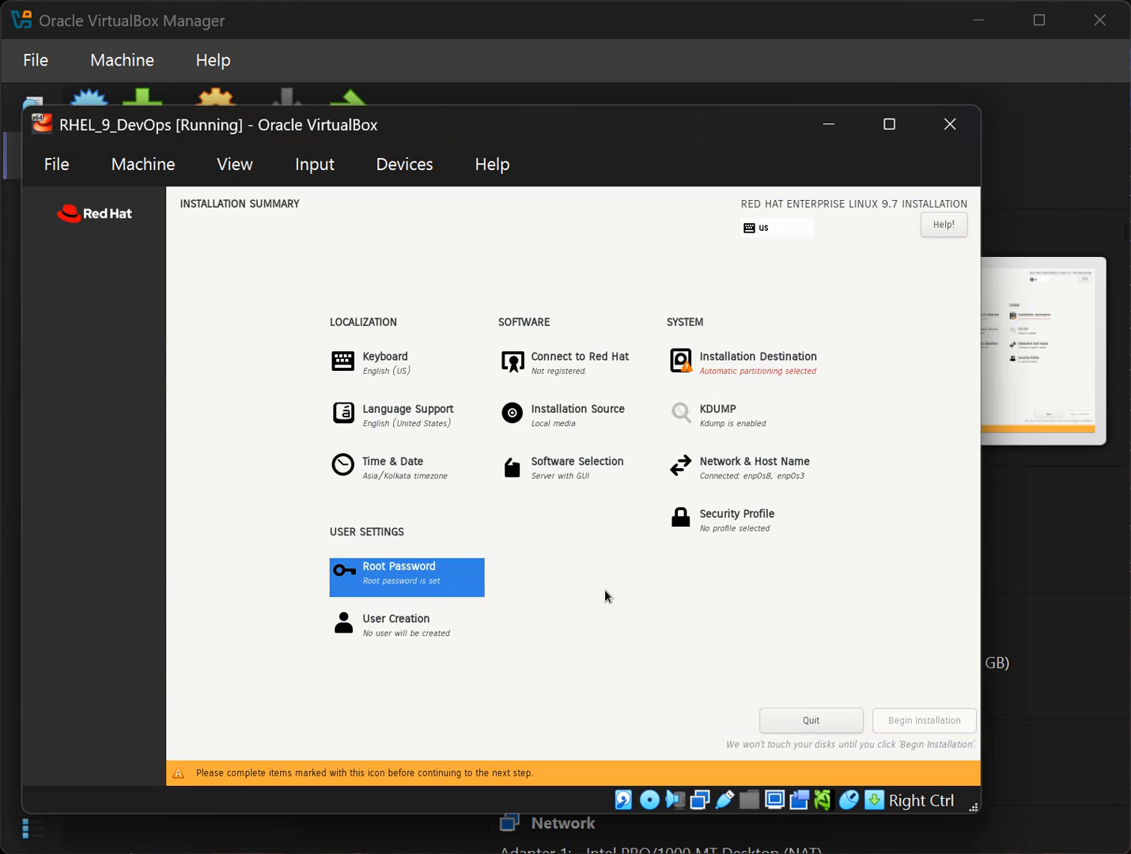
Create the administrator user 'demo' with a confirmed password, accepting the weak-password warning.
click(421, 642)
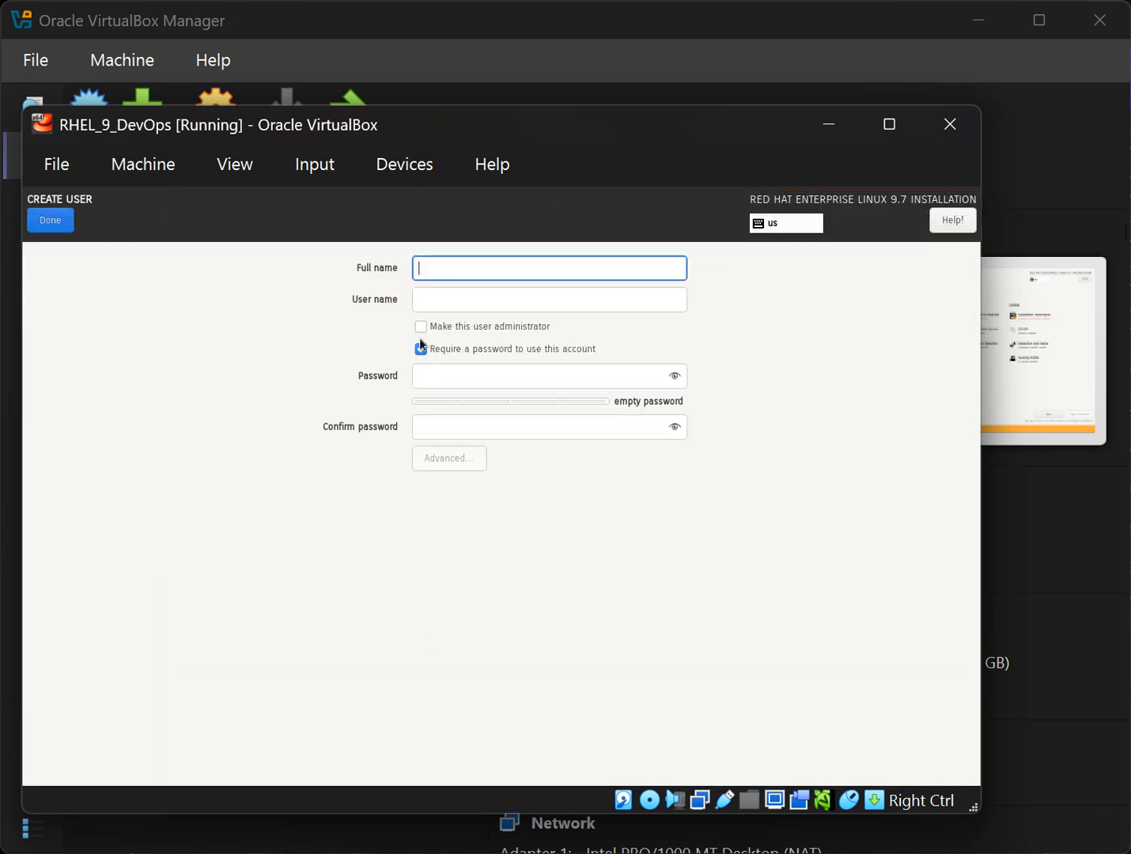
text(demo)
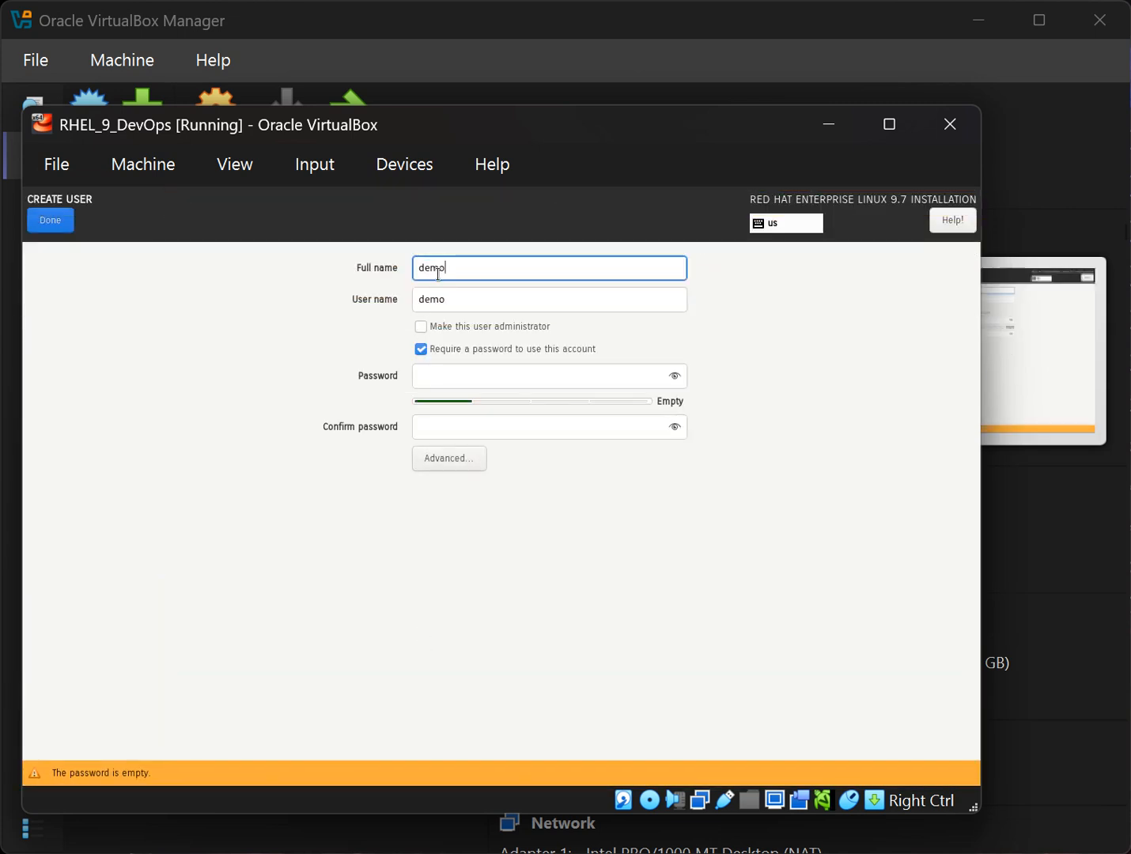
click(478, 328)
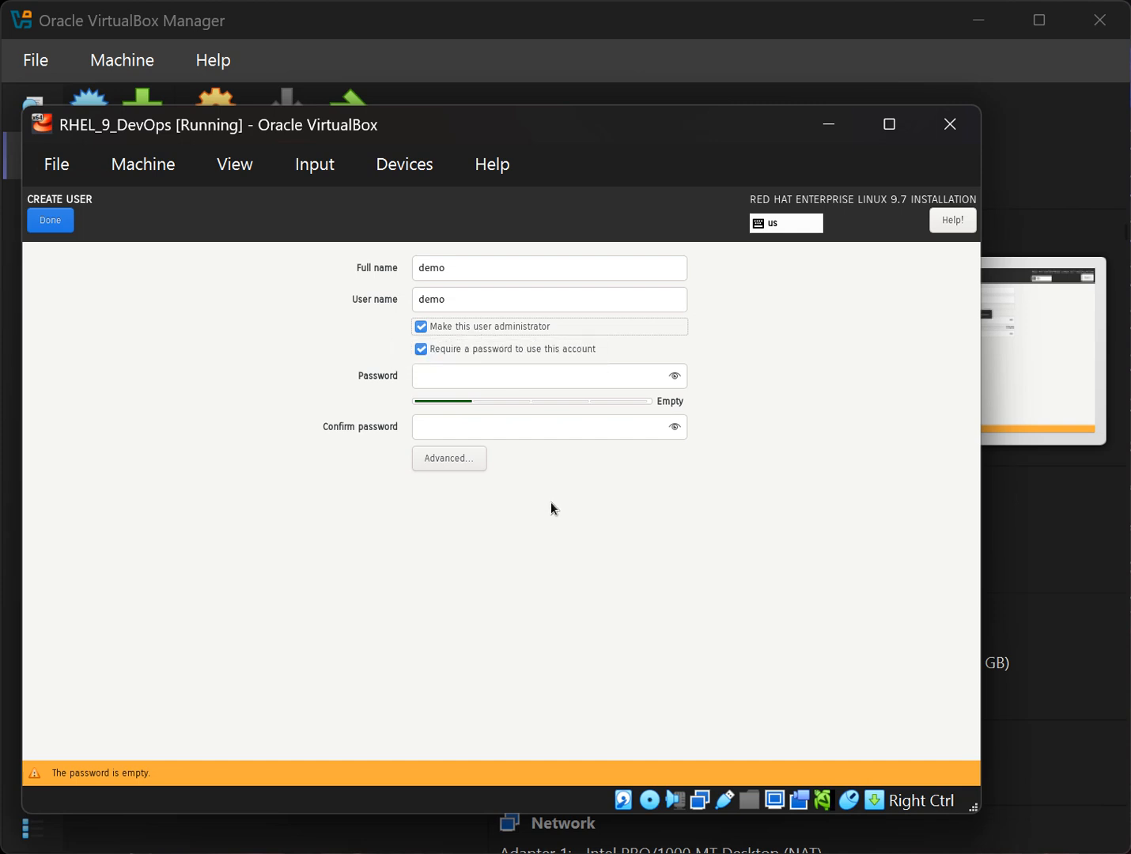
click(509, 384)
text(demo@123)
key(Tab)
text(demo@123)
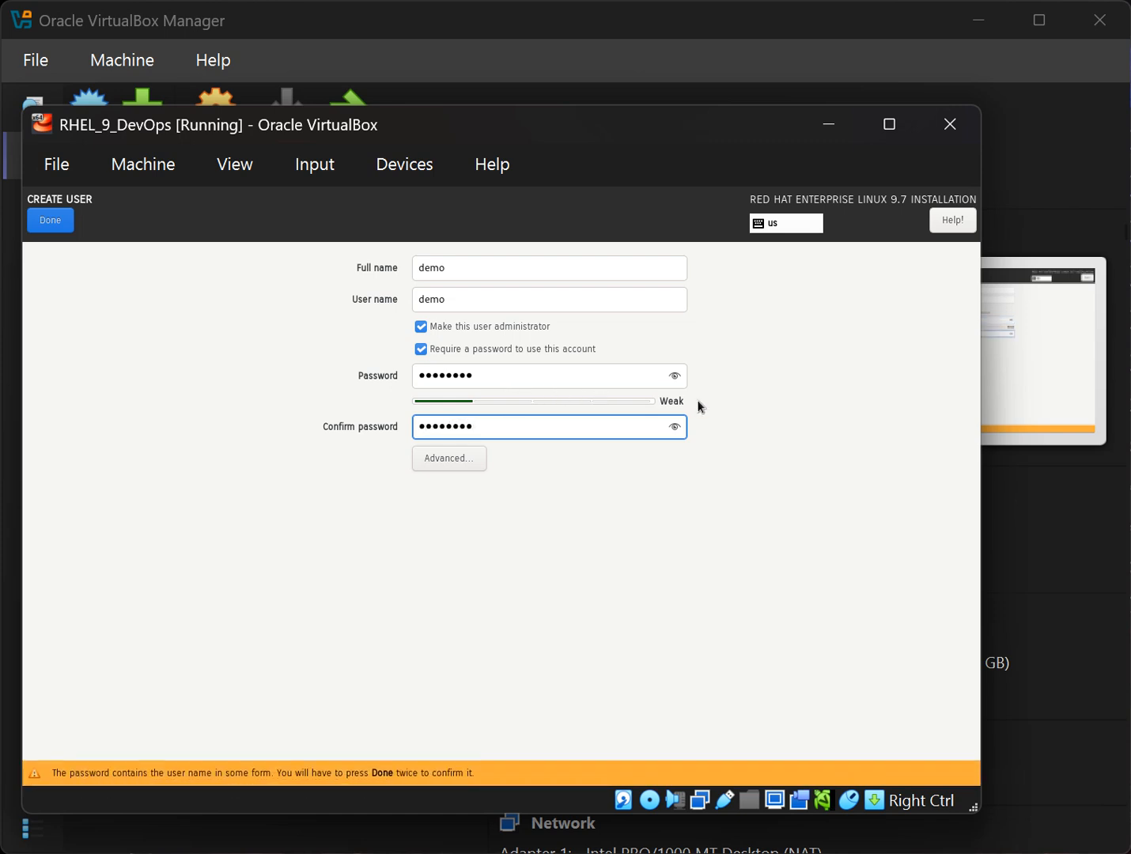
click(63, 226)
click(62, 225)
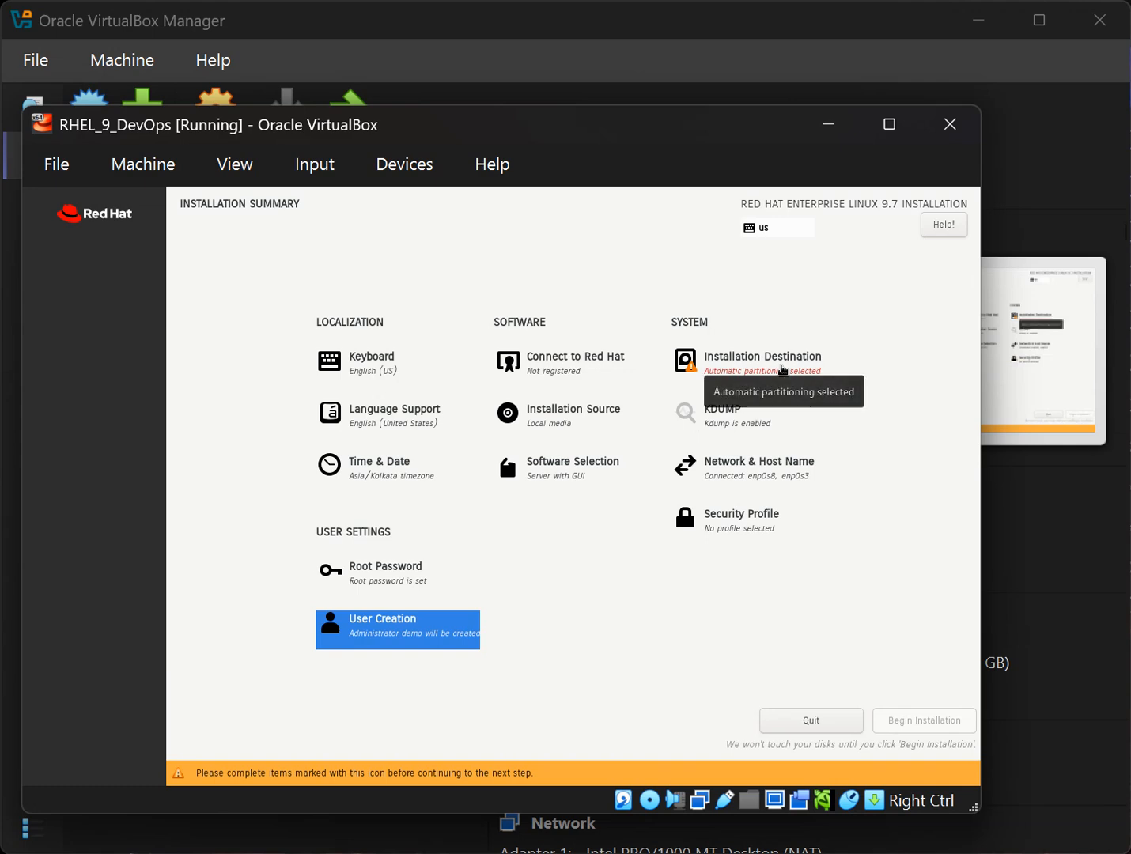
Choose Custom storage configuration for the 50 GiB disk and proceed to Manual Partitioning.
click(782, 370)
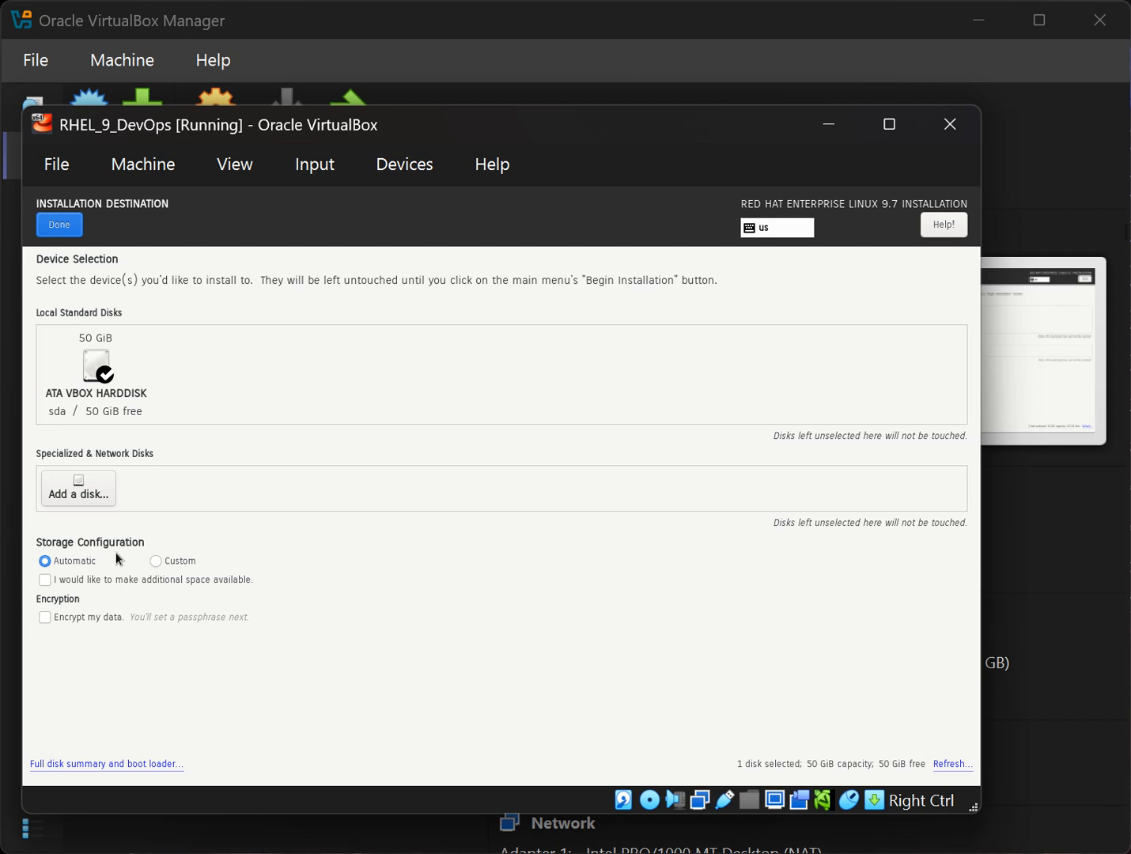
click(154, 563)
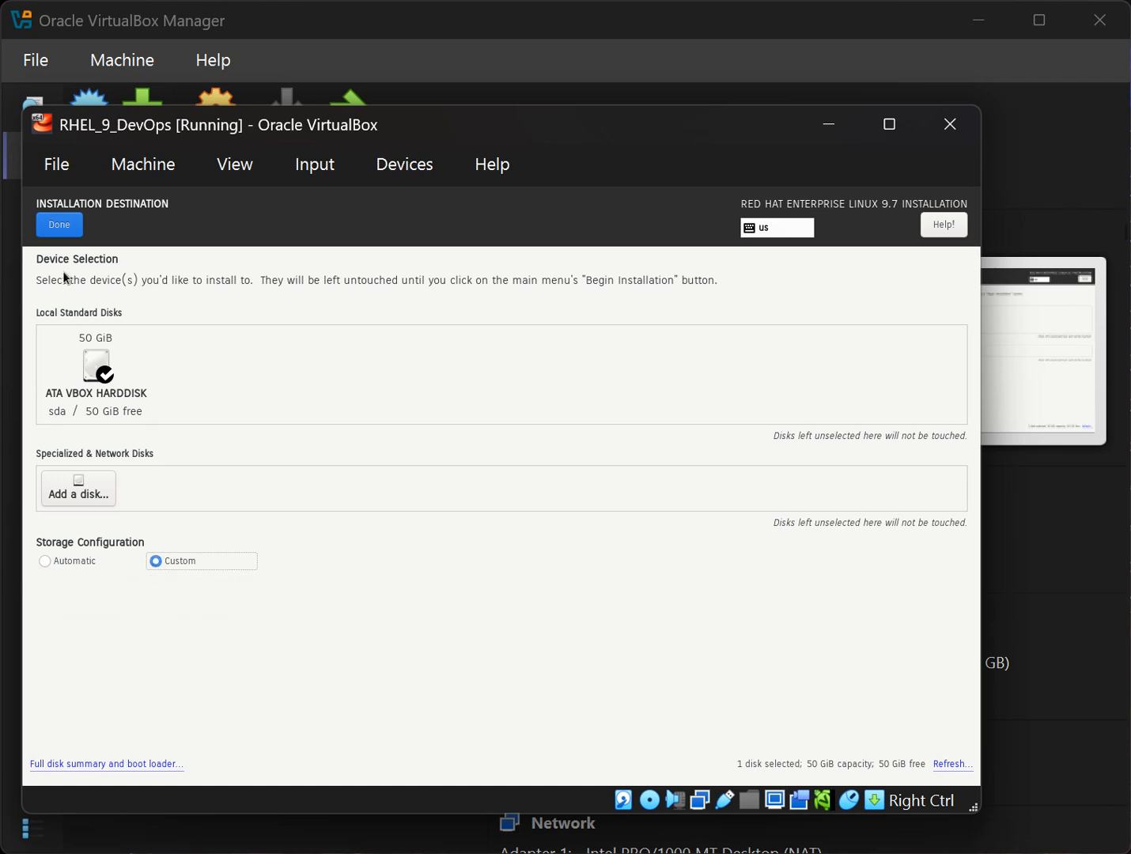
click(71, 233)
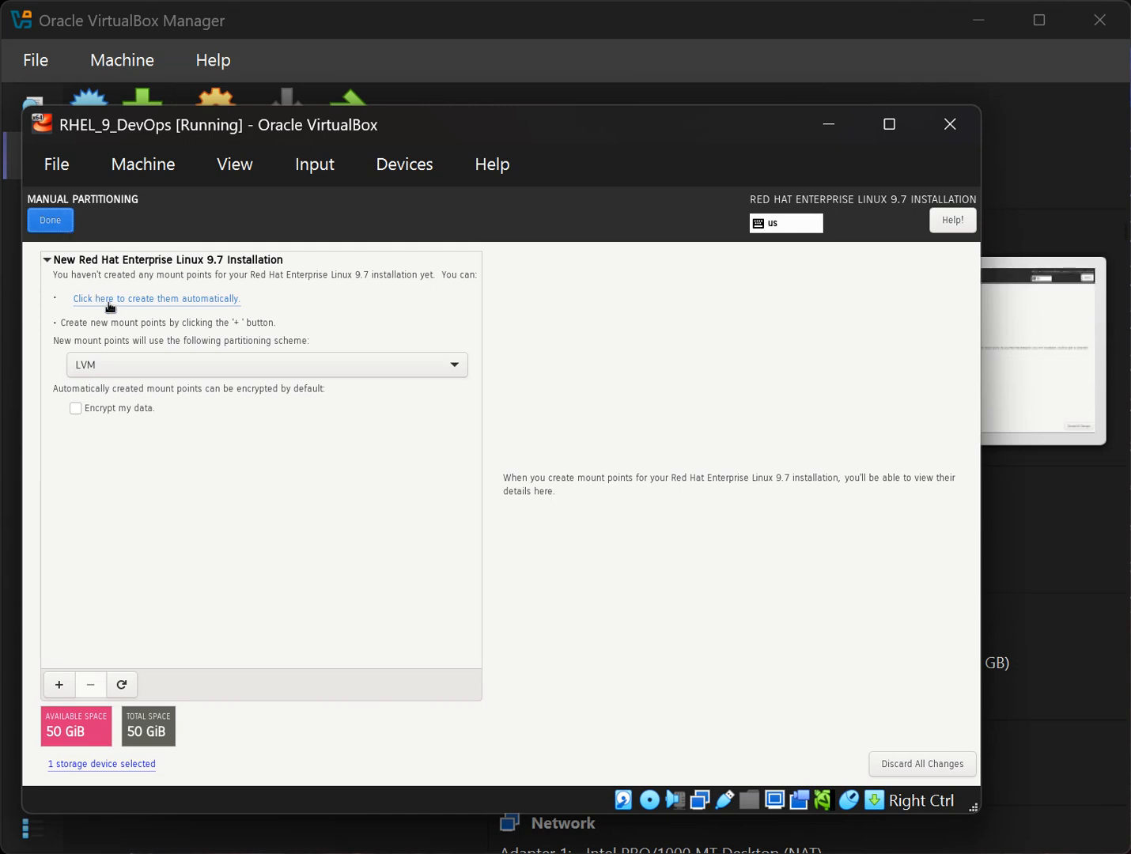
Auto-create mount points and review swap (2.04 GiB), /boot (1024 MiB) and / (46.95 GiB).
click(181, 305)
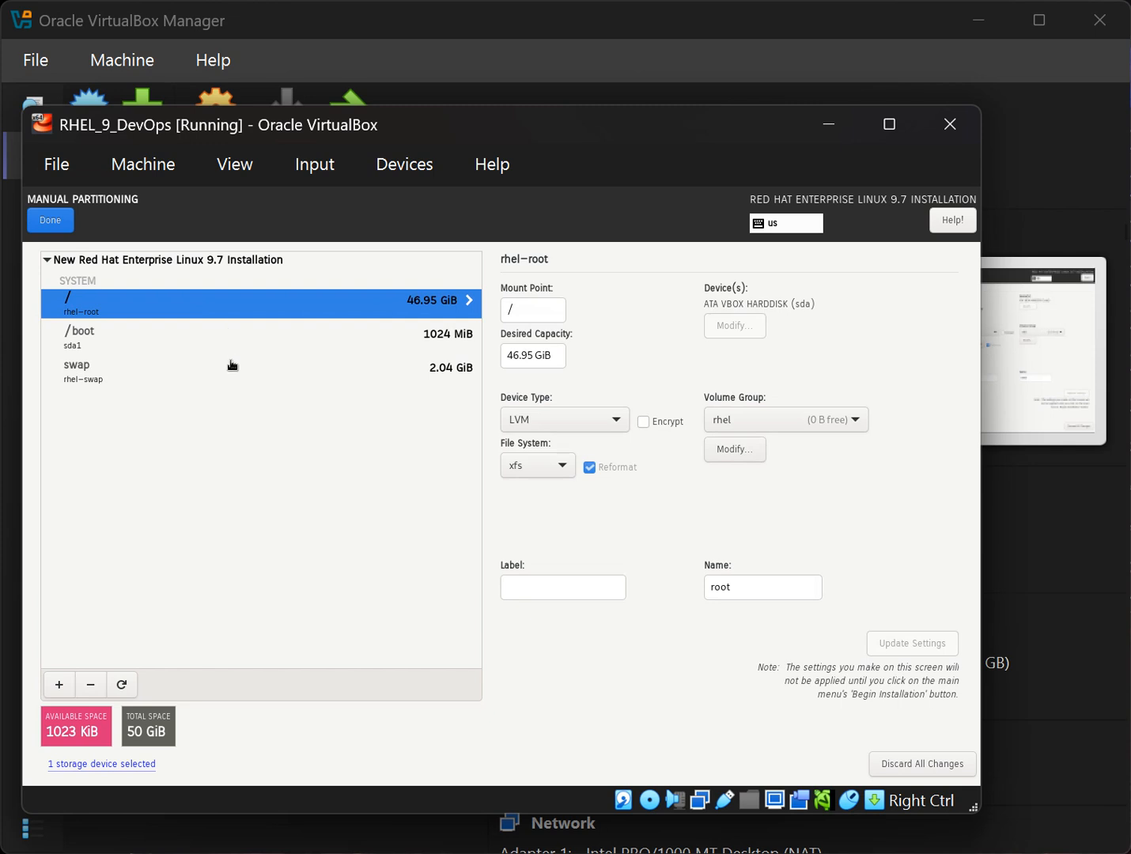
click(111, 384)
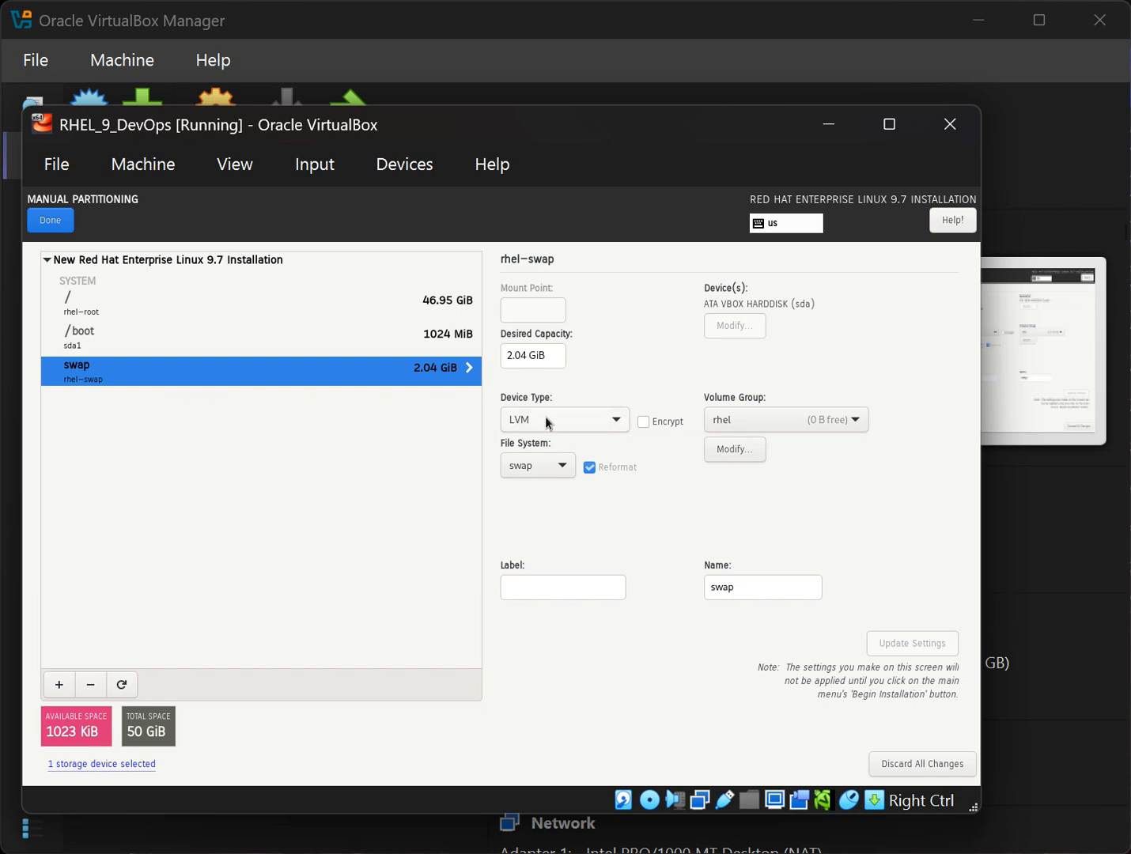
click(182, 341)
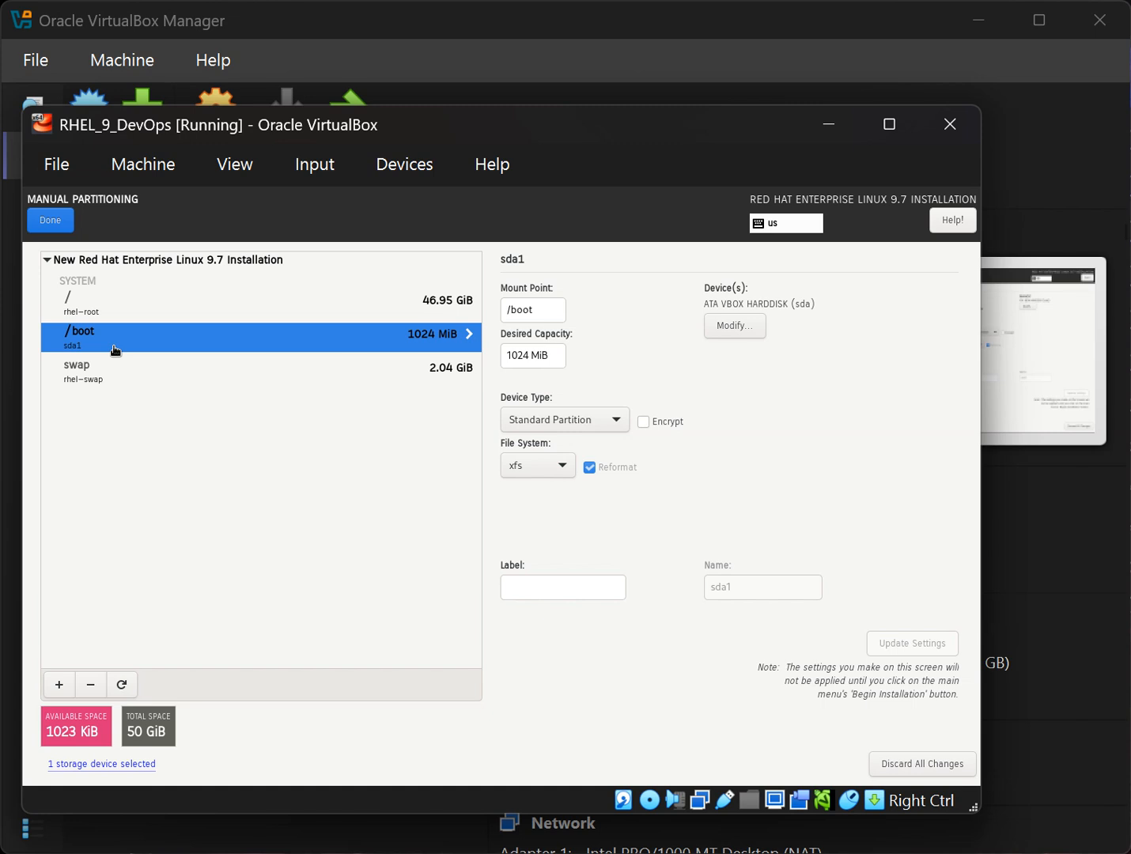
click(107, 311)
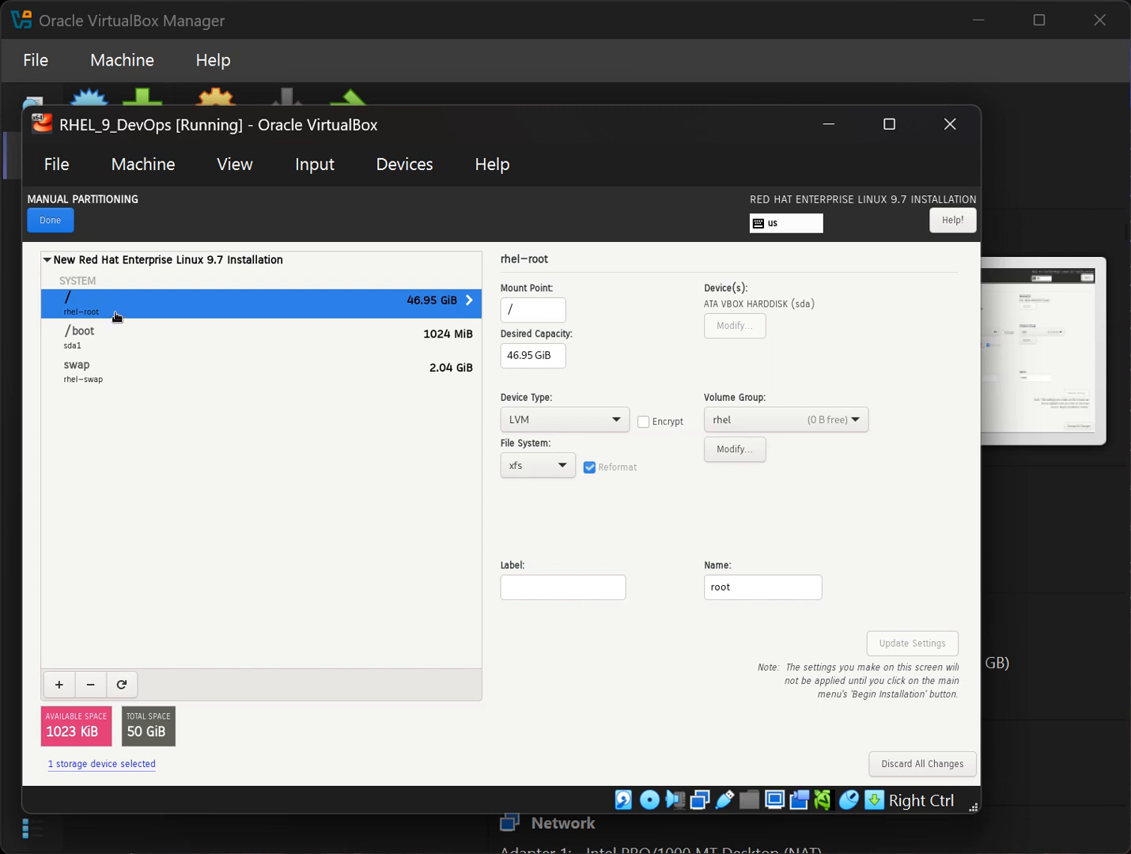
Delete the / and swap mount points, keeping only the 1024 MiB /boot.
click(91, 687)
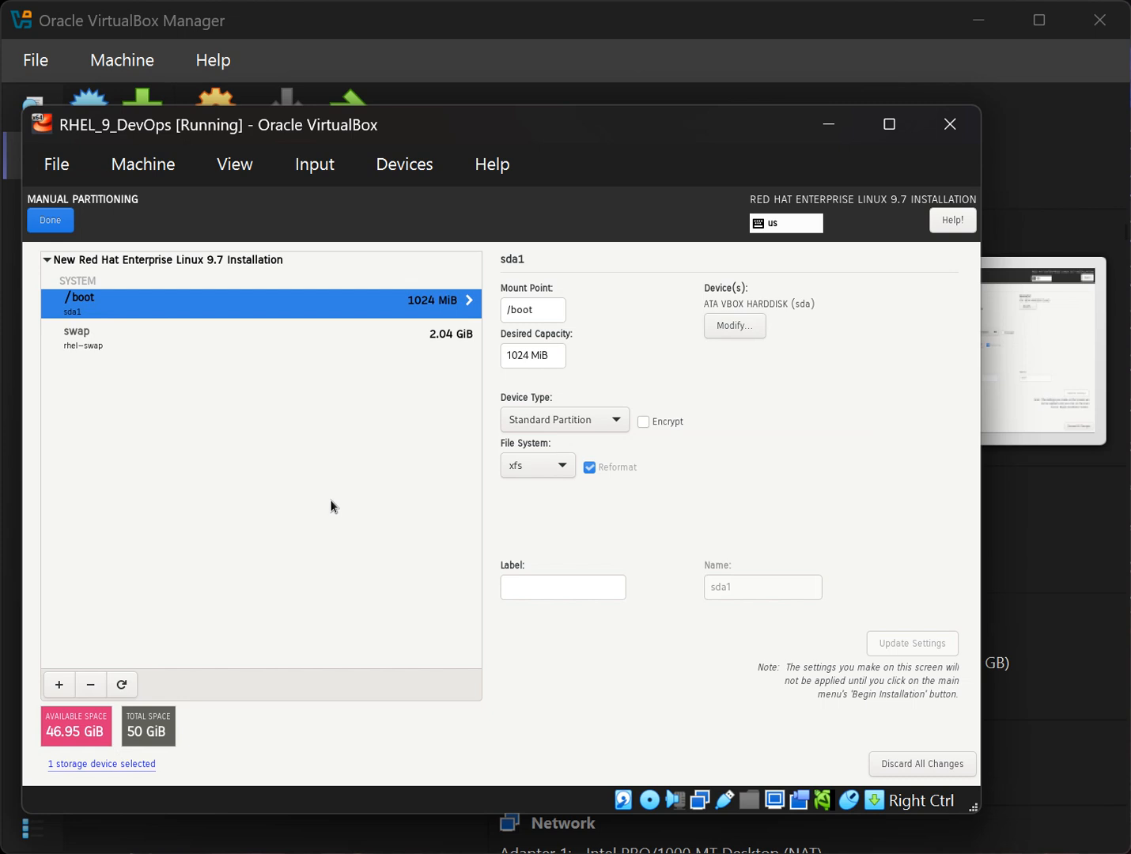
click(287, 346)
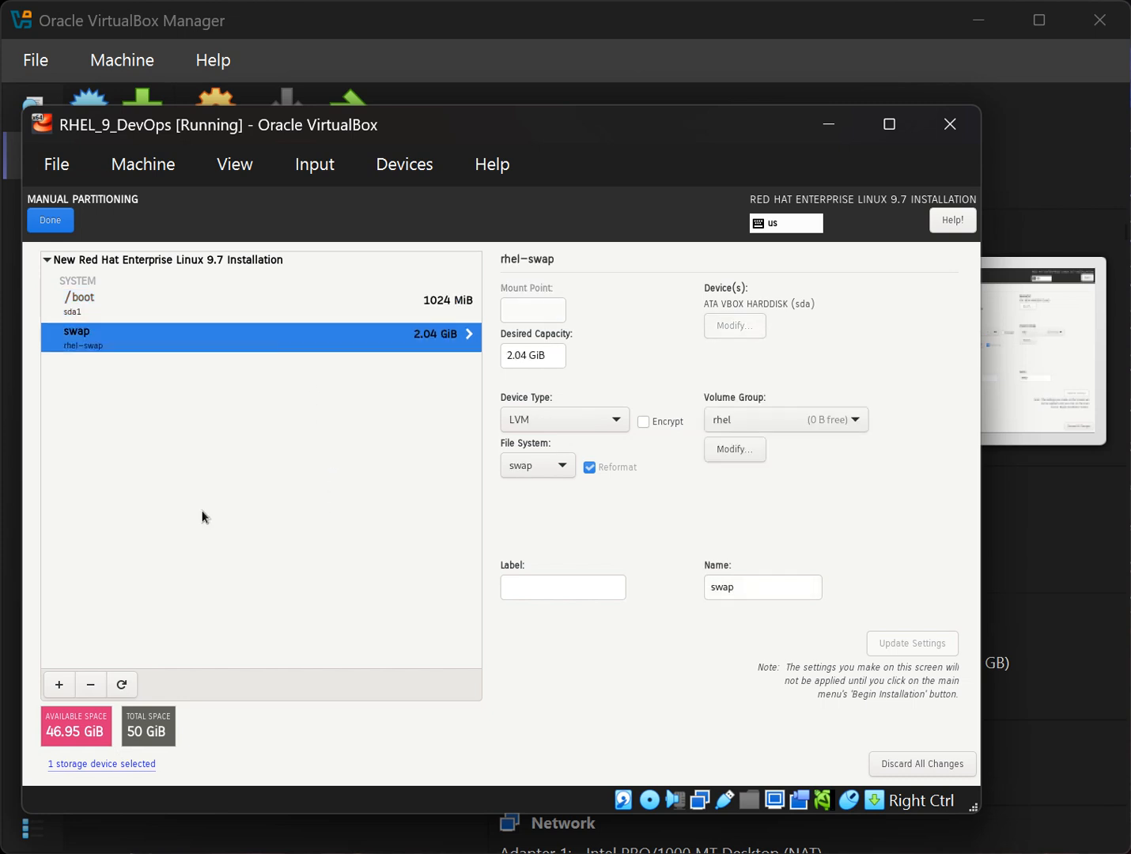
click(89, 688)
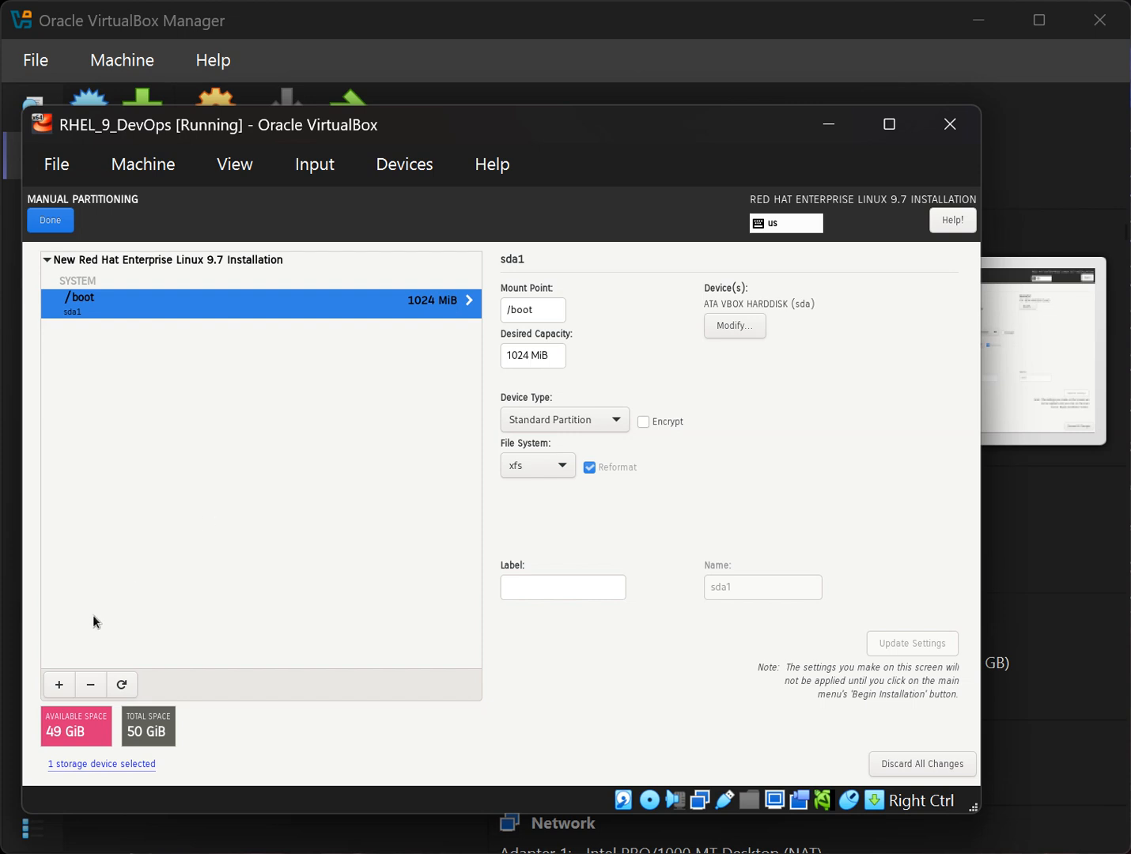
Add a biosboot mount point with a desired capacity of 1 mb.
click(59, 684)
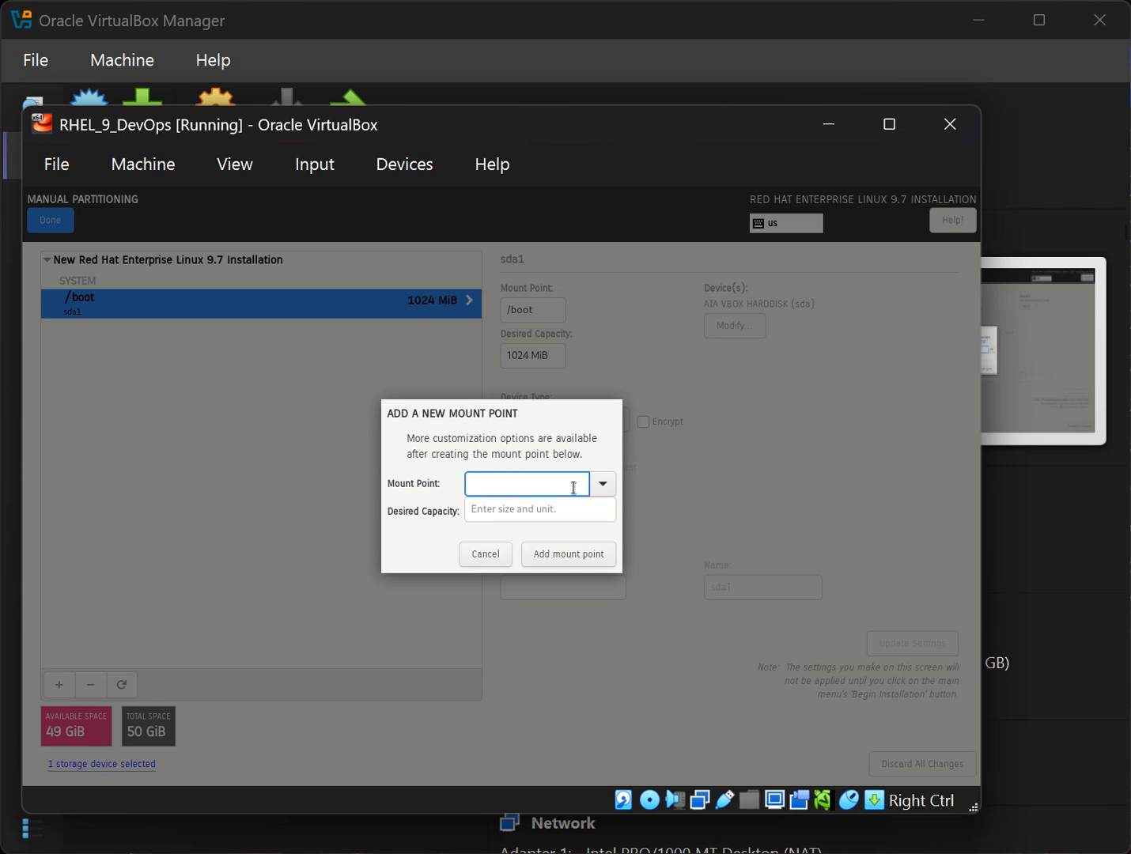
click(600, 485)
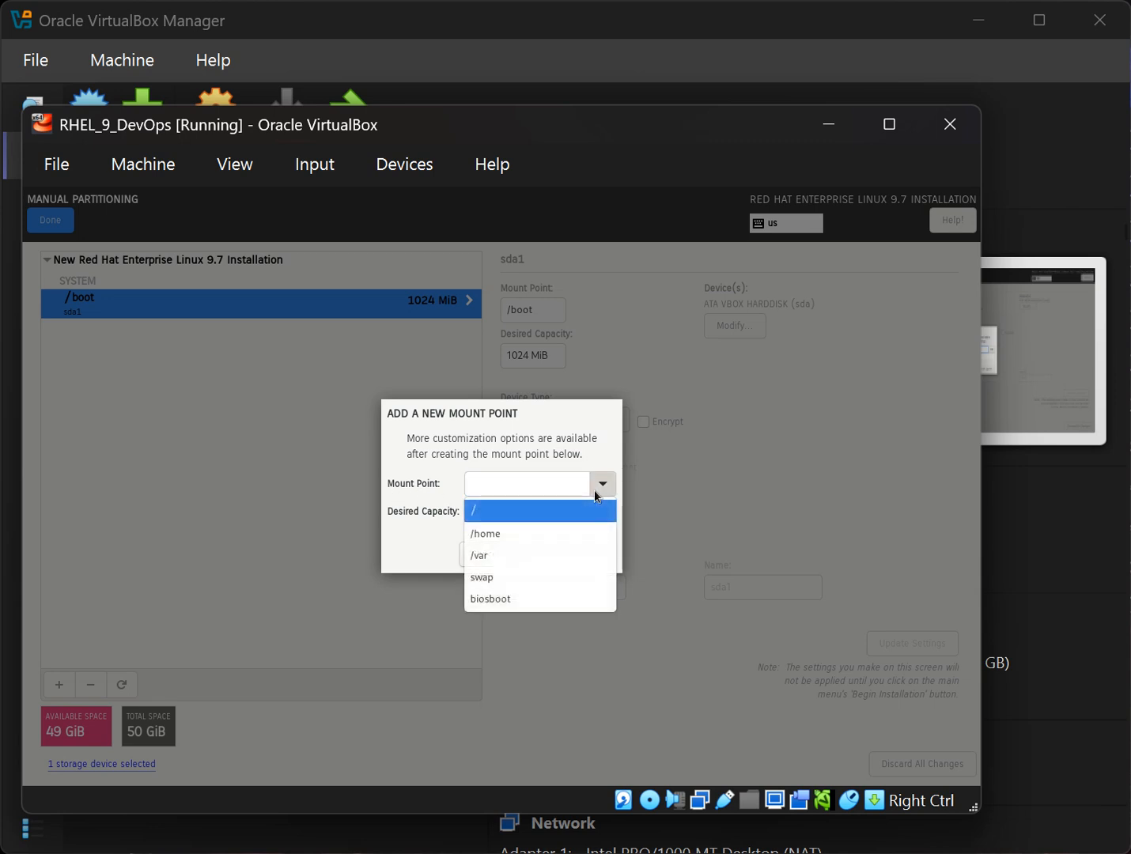
click(530, 601)
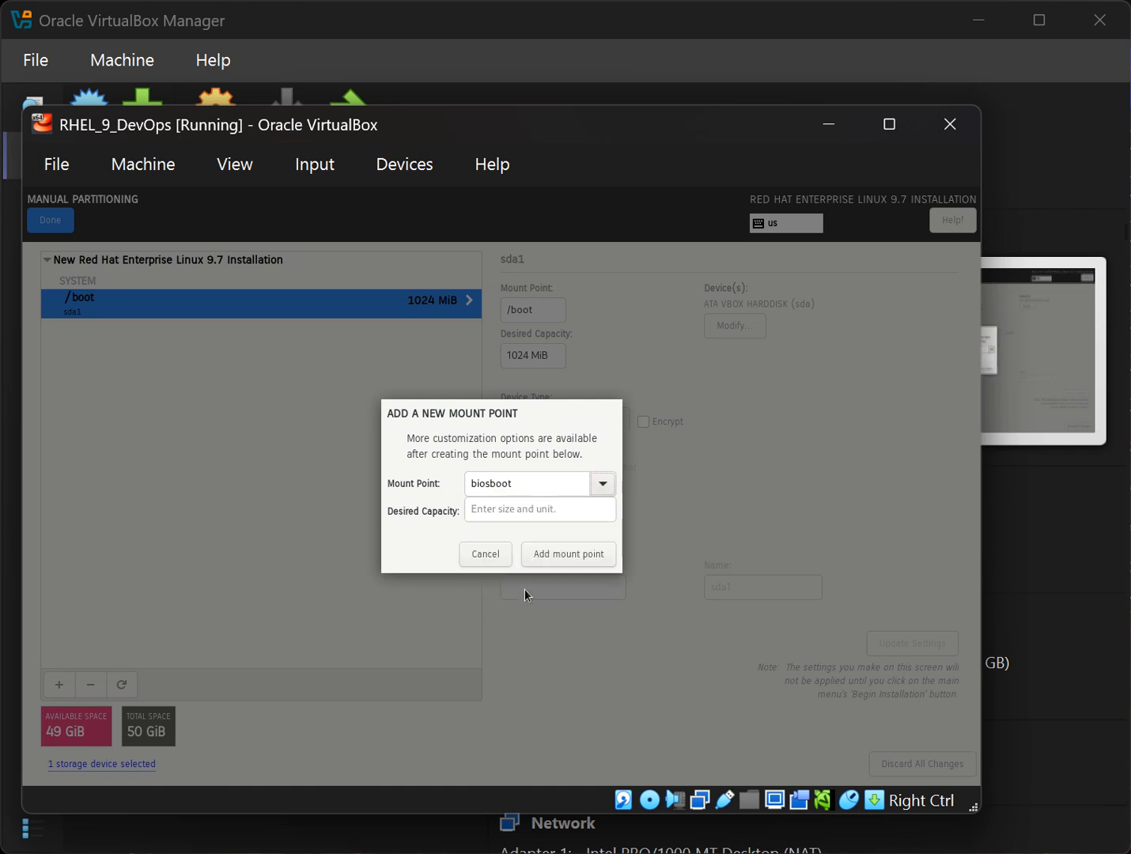
click(516, 510)
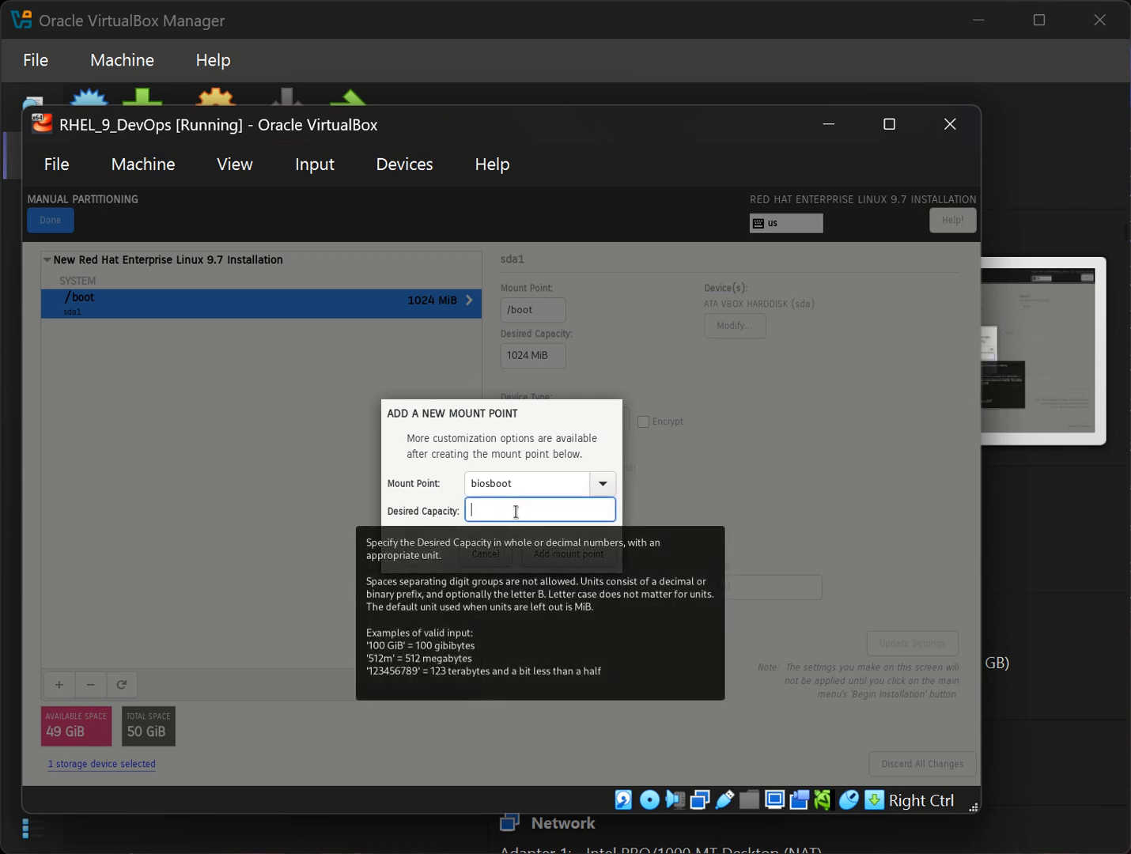
text(1)
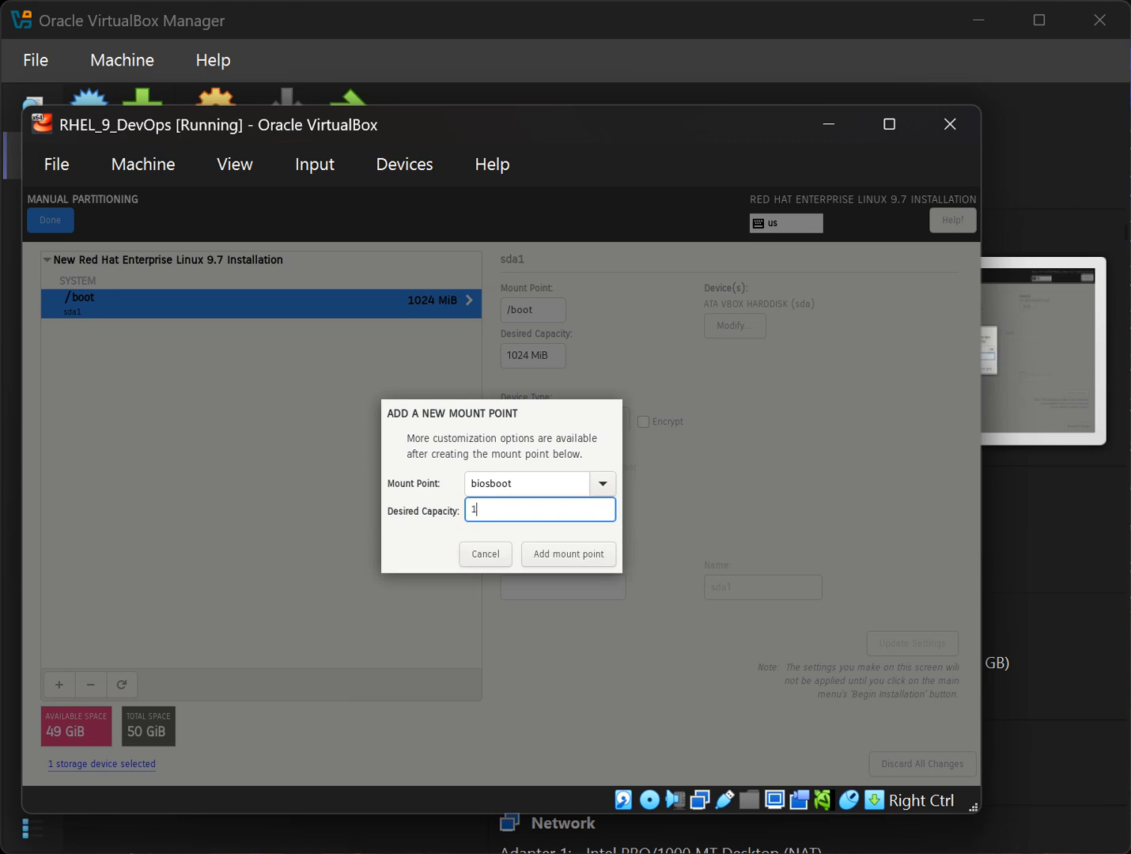
text( mb)
click(541, 552)
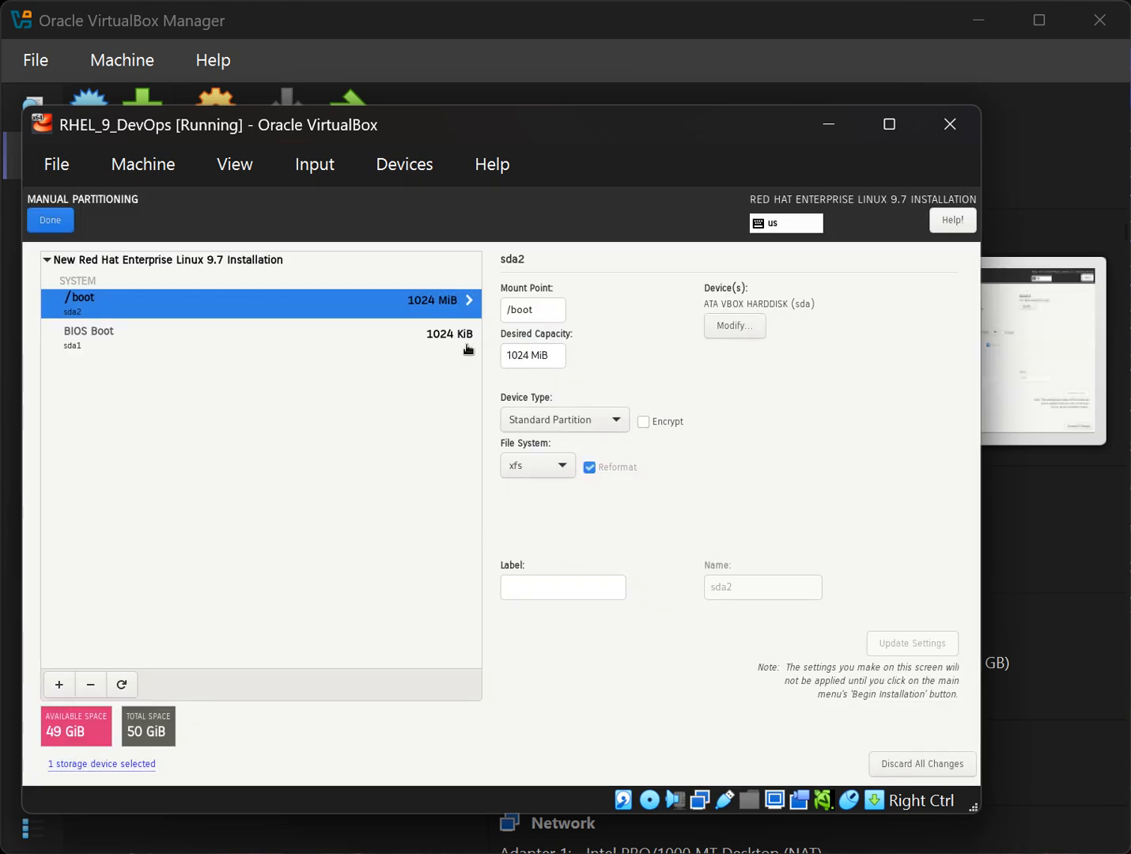
Check the BIOS Boot partition, then add a 20 GiB / mount point.
click(374, 344)
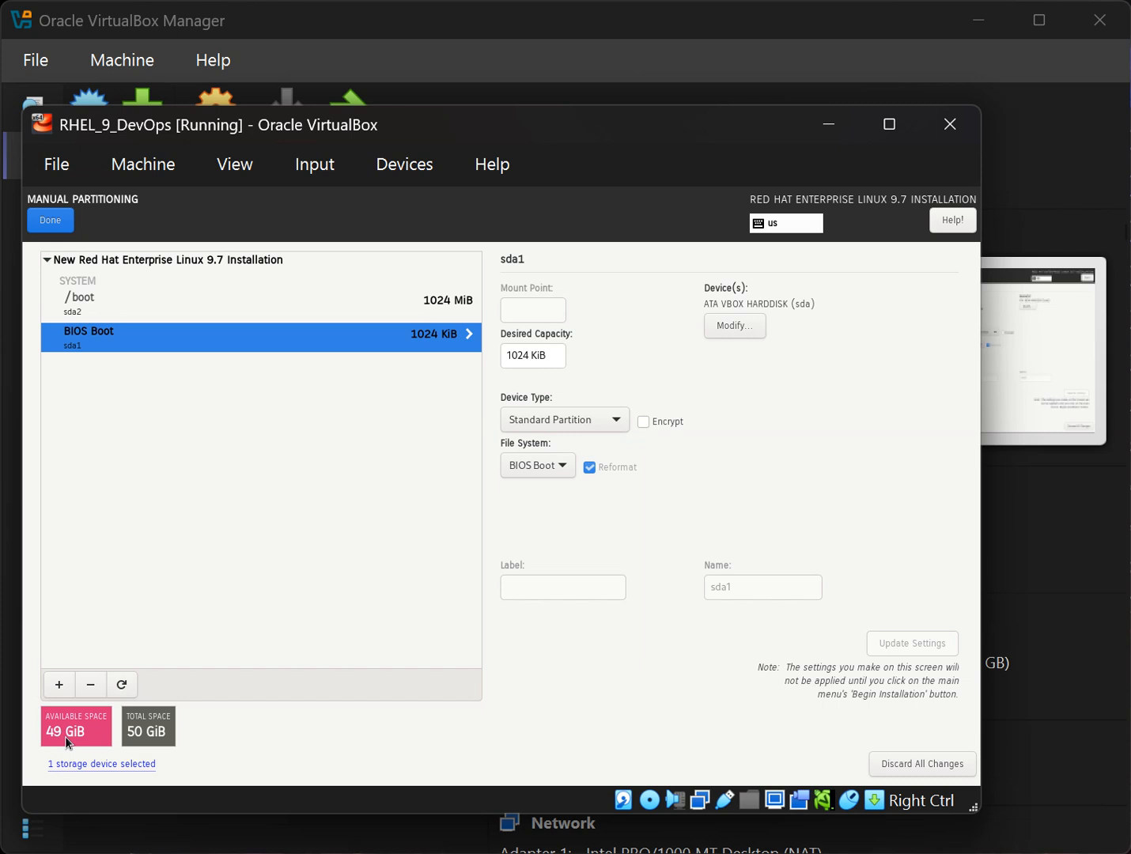
click(61, 685)
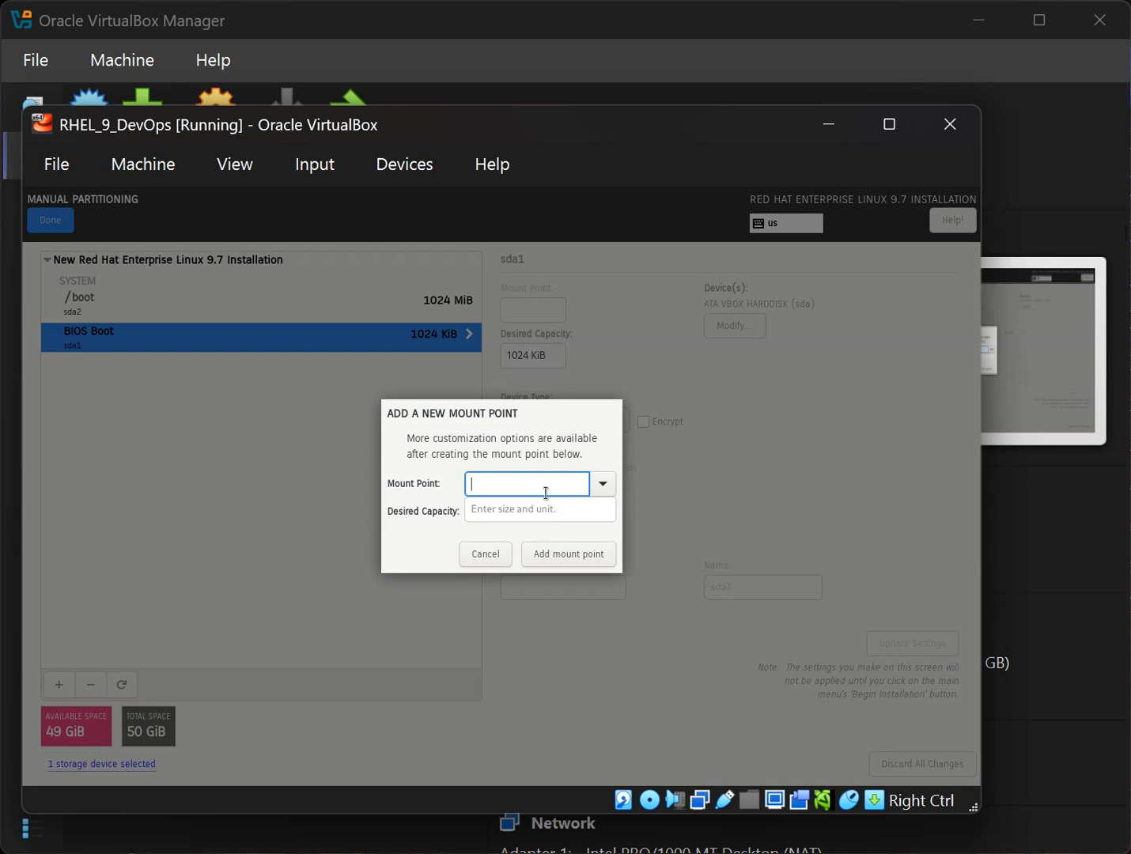
click(600, 481)
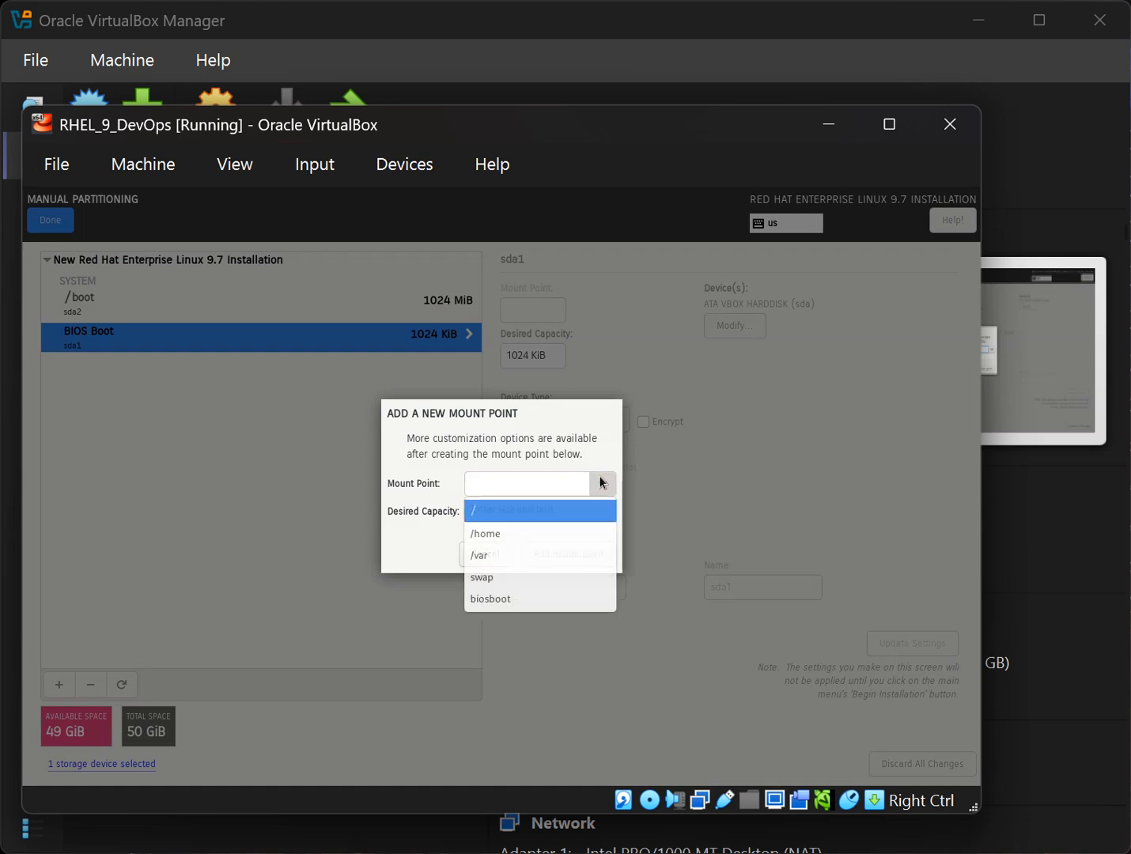
click(554, 507)
click(549, 507)
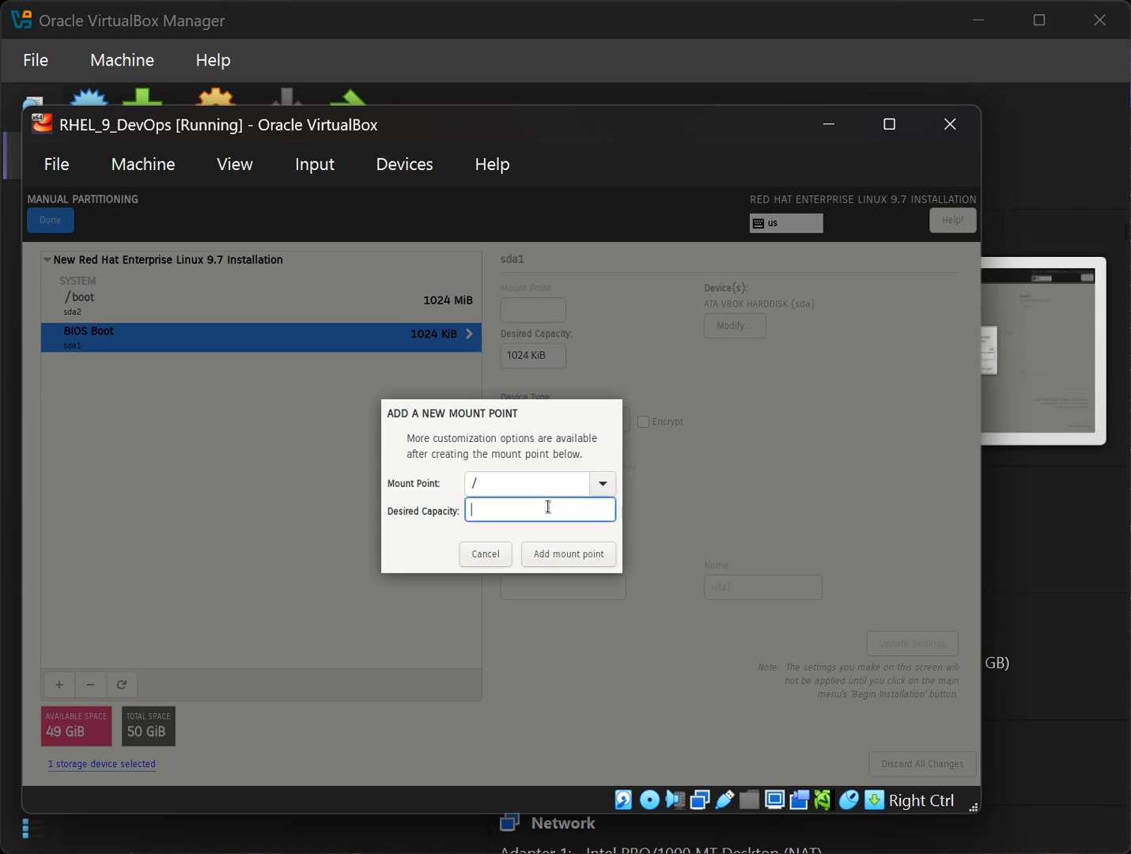
text(20 gib)
click(566, 553)
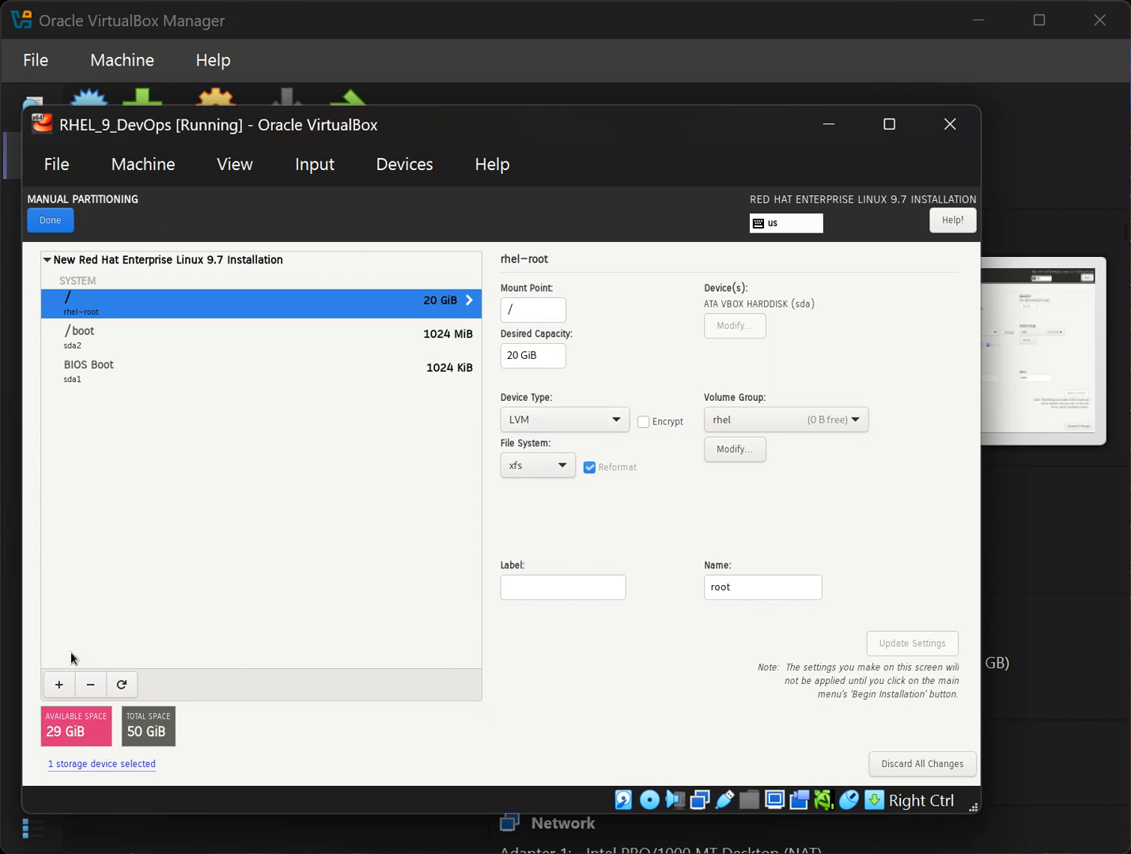
Add a /home mount point, correcting its desired capacity from 1 gib to 512 mib.
click(60, 680)
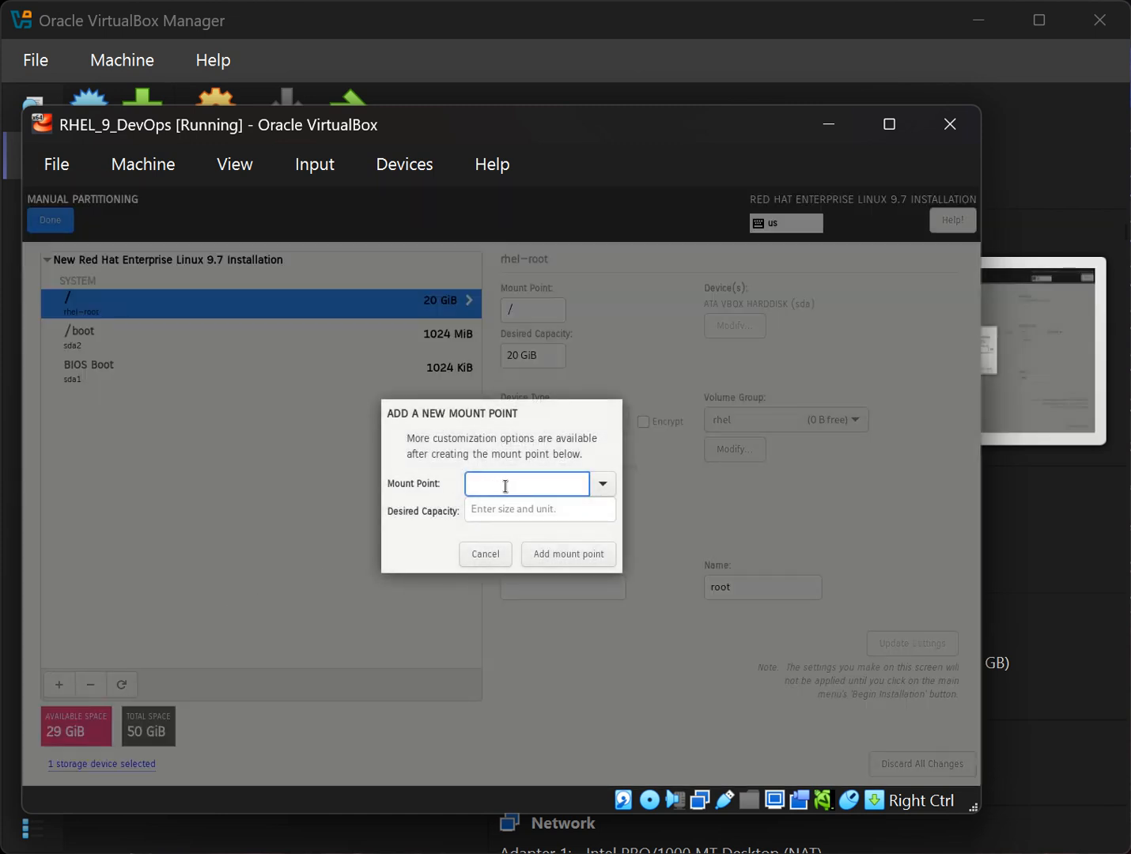
click(597, 486)
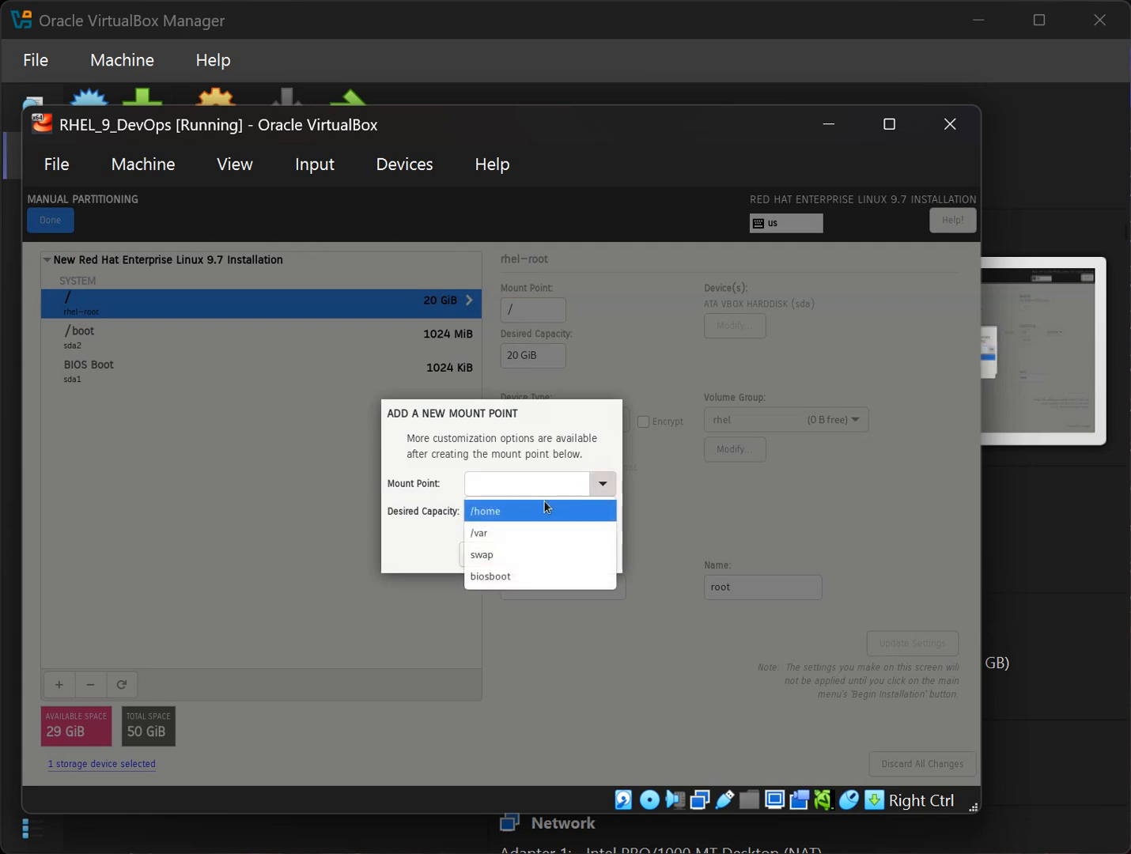
click(528, 513)
click(527, 508)
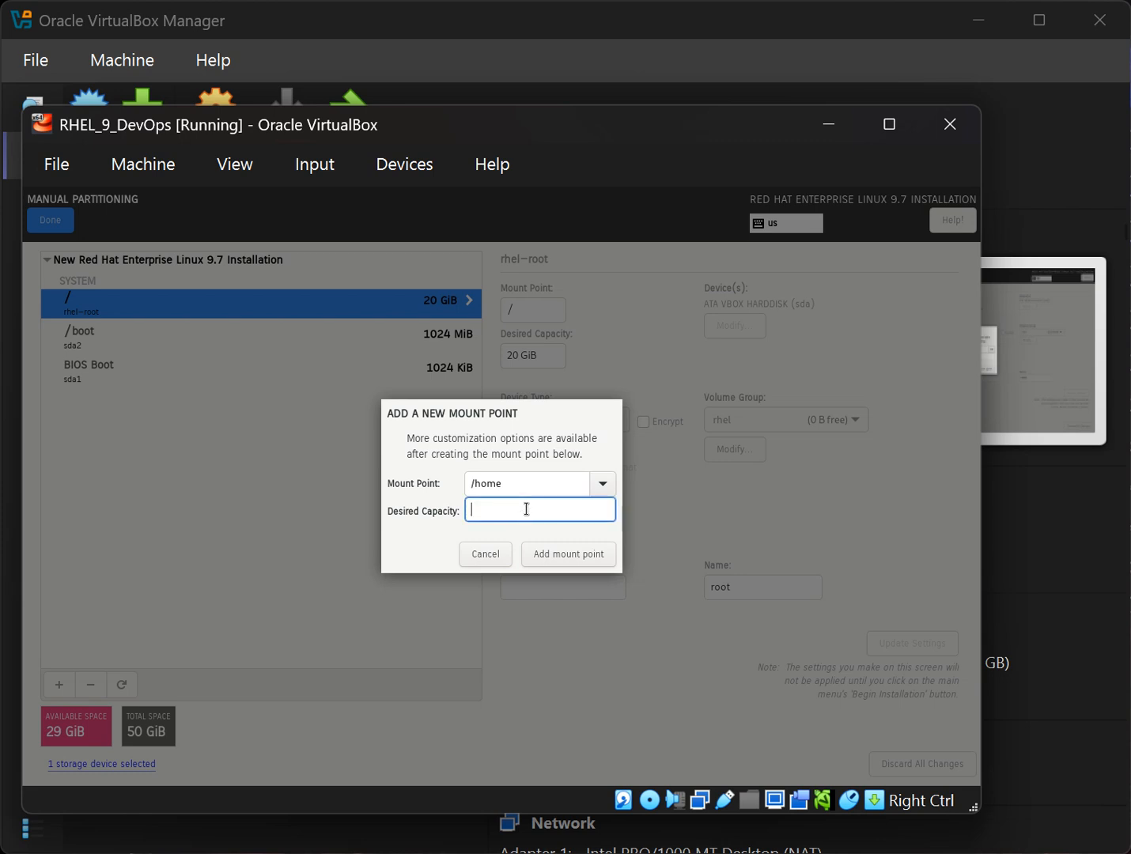
text(1 gib)
drag(519, 511, 458, 511)
text(512 mib)
click(597, 554)
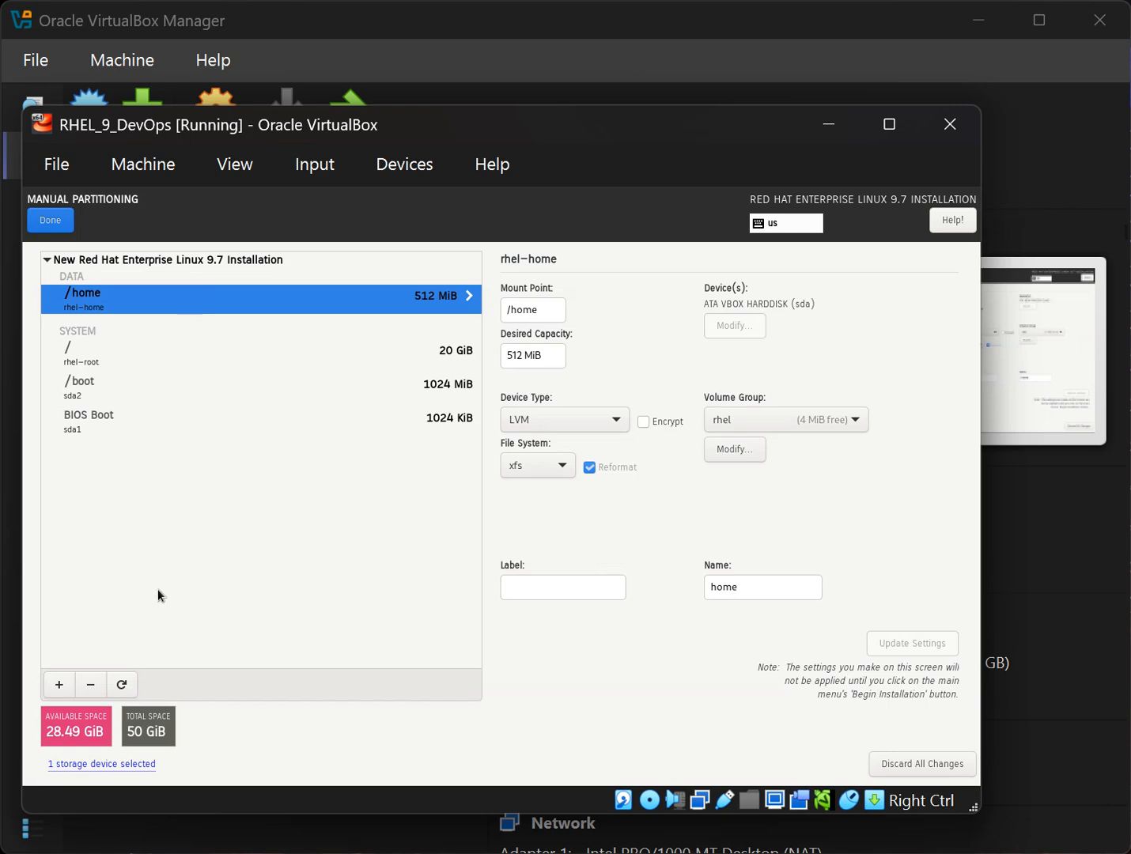
Start a new mount point with /var chosen, then cancel without adding it.
click(70, 686)
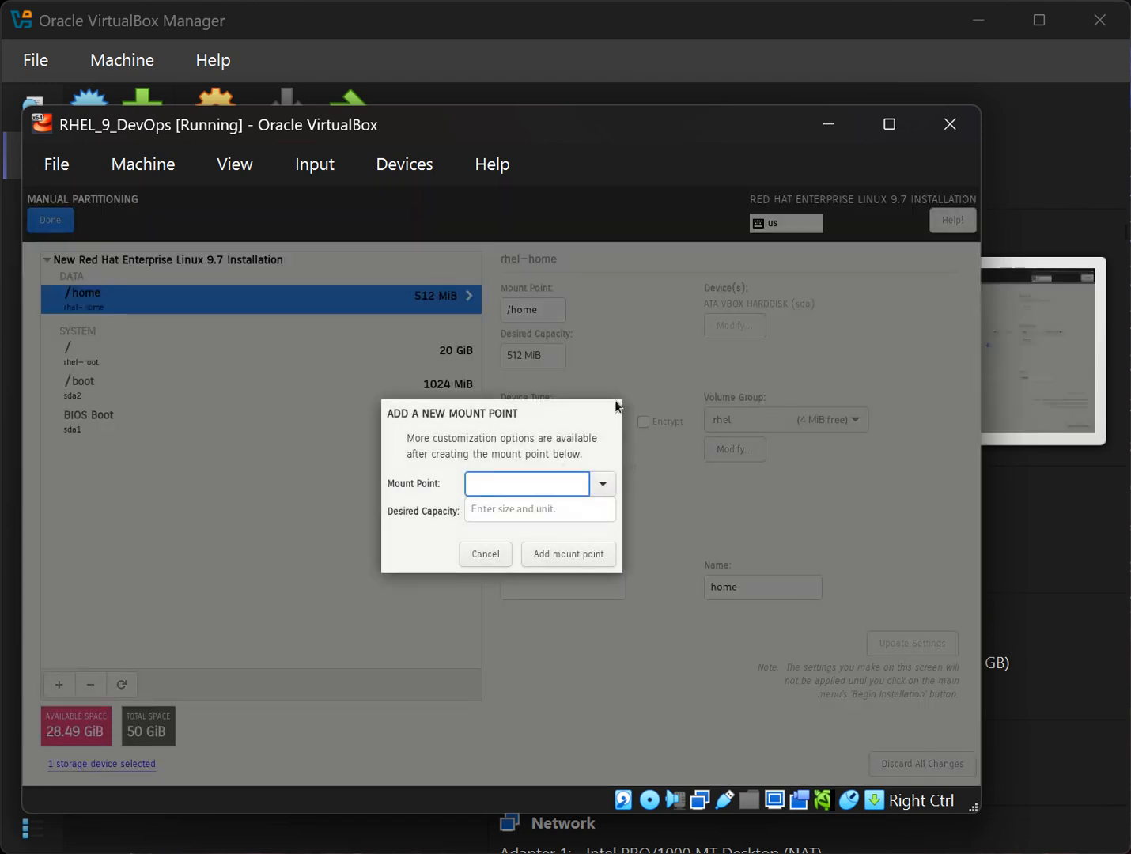
click(610, 485)
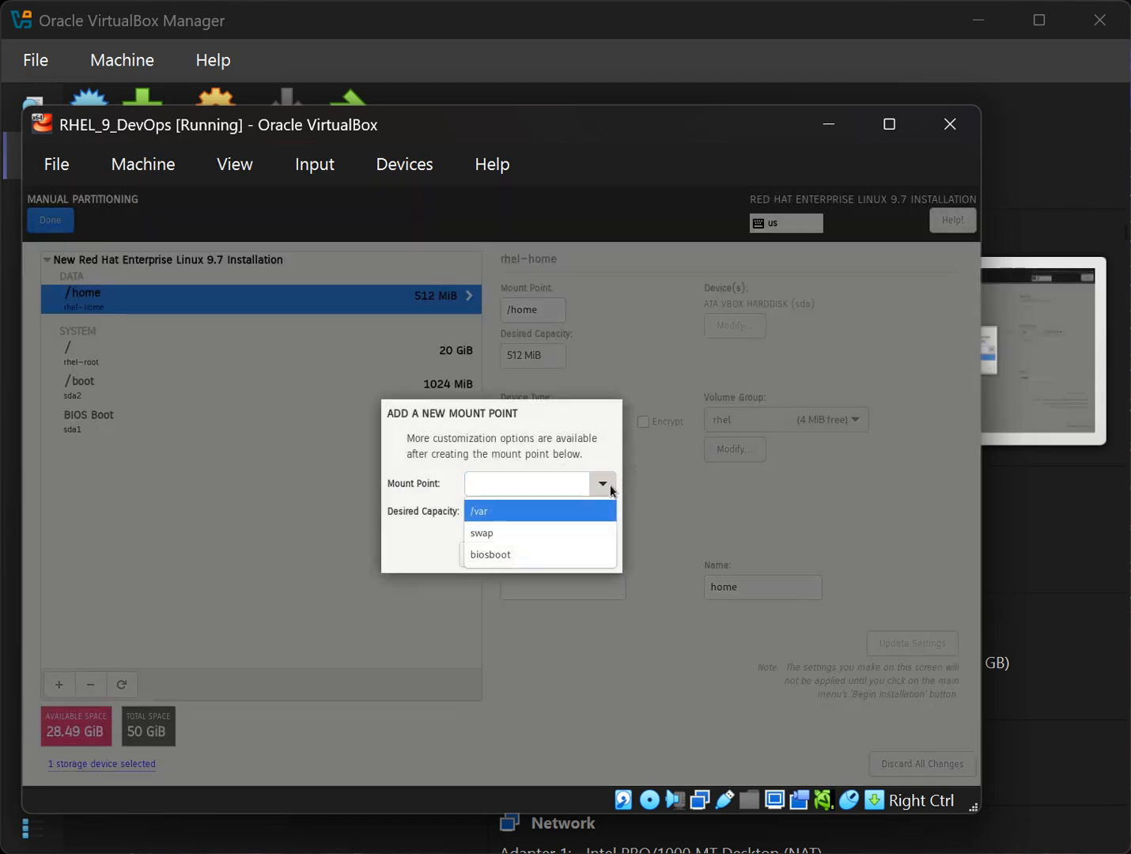
click(521, 514)
click(522, 511)
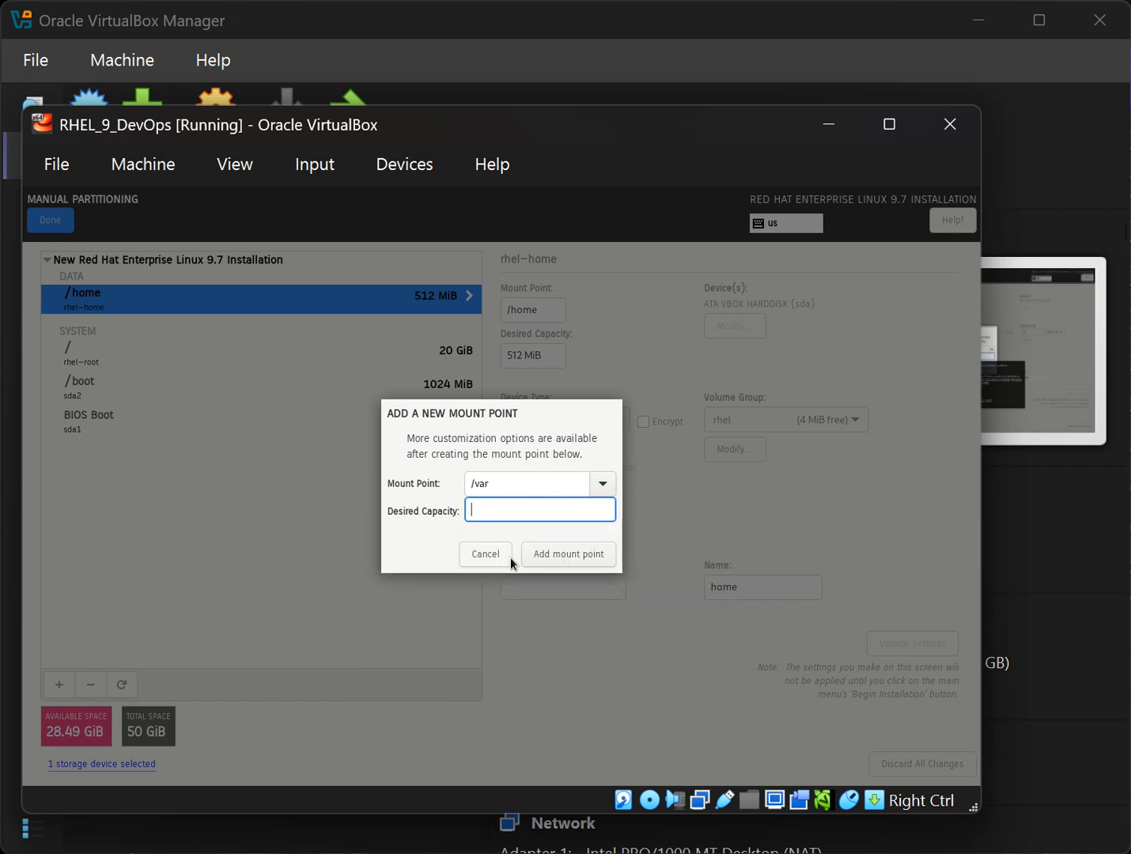
click(499, 484)
click(507, 509)
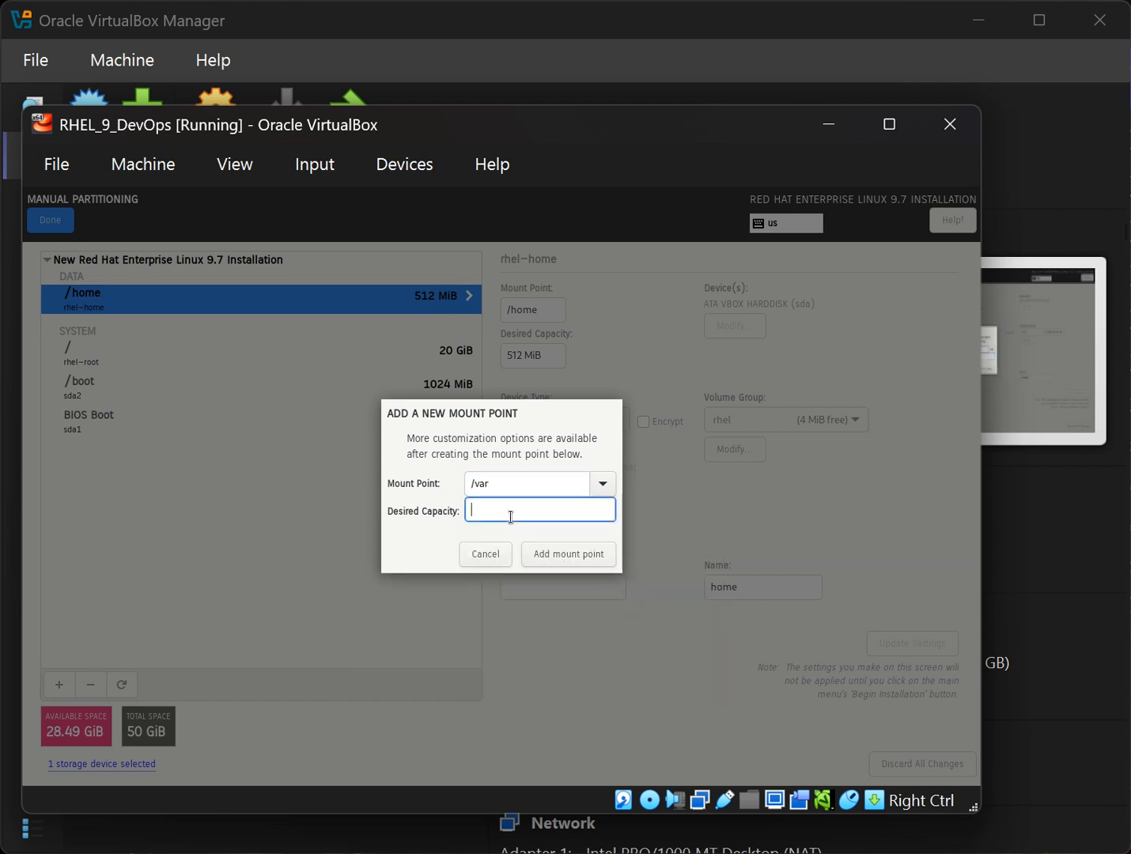
click(486, 554)
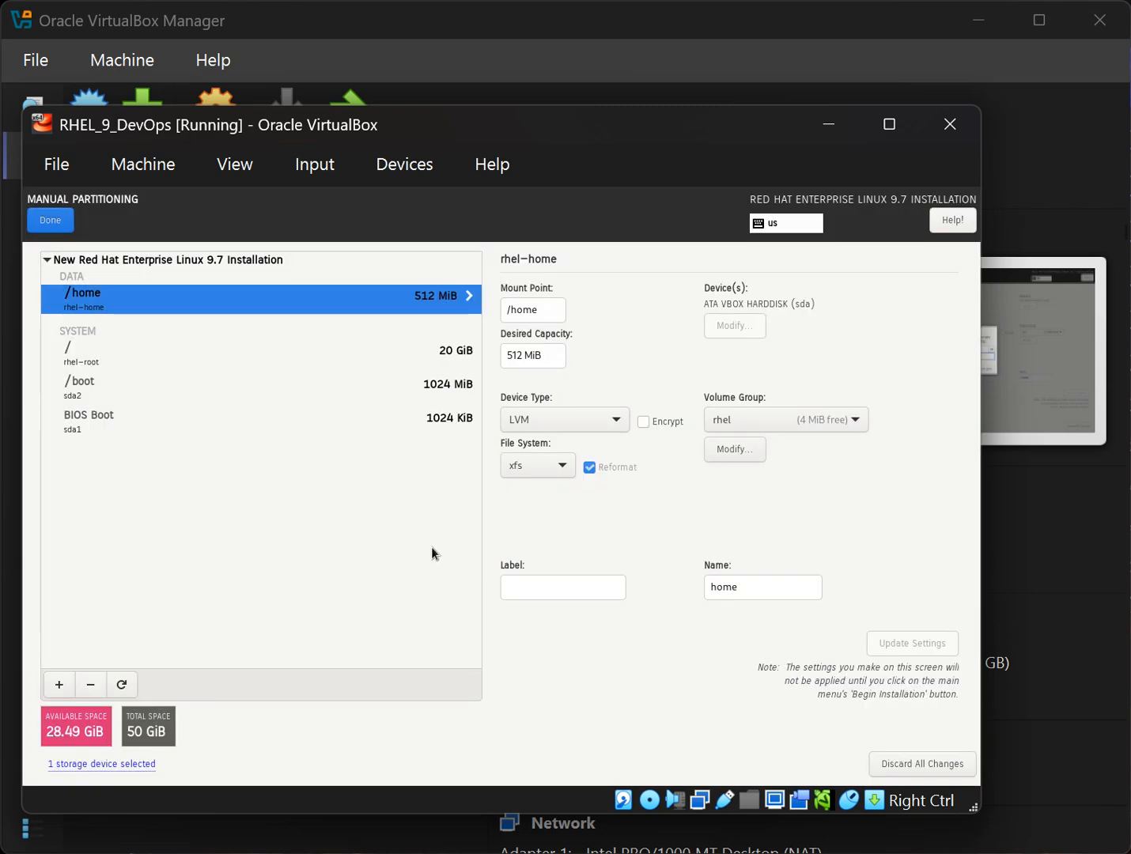
Add a /var mount point with 20 GiB desired capacity.
click(64, 688)
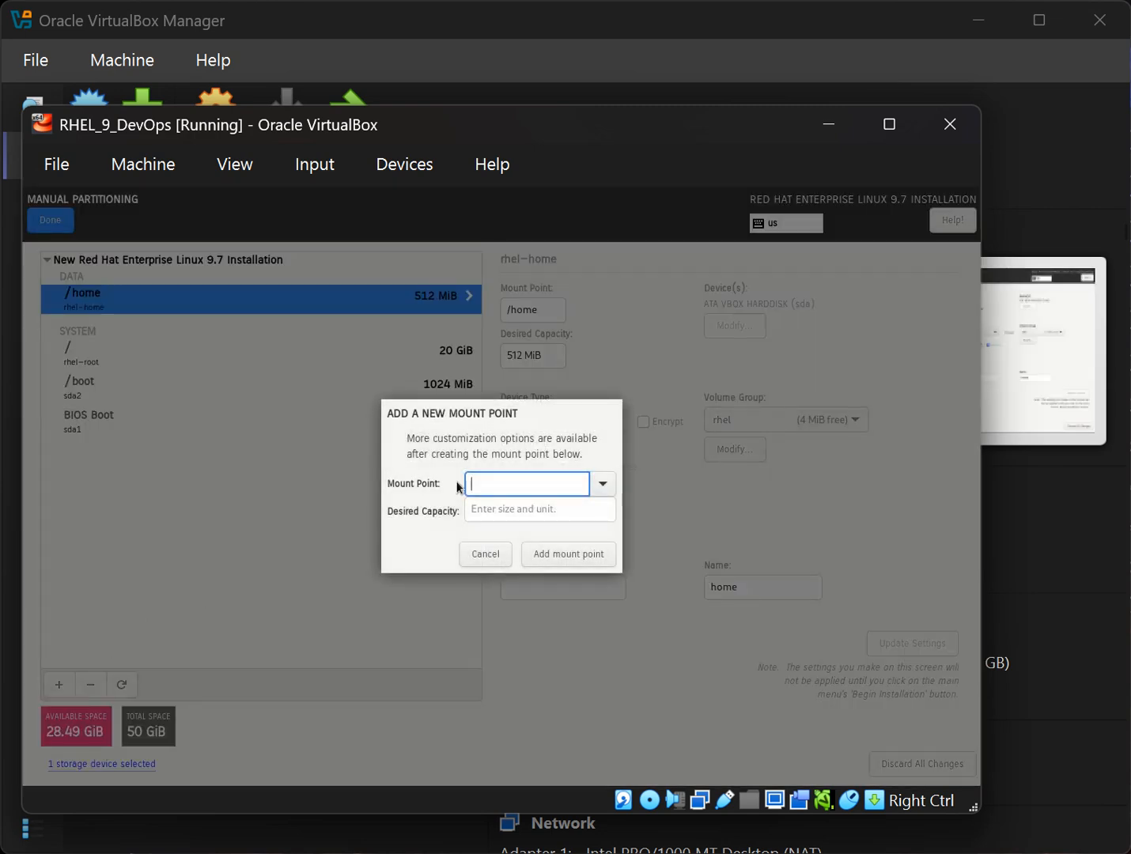
click(594, 494)
click(541, 513)
click(532, 517)
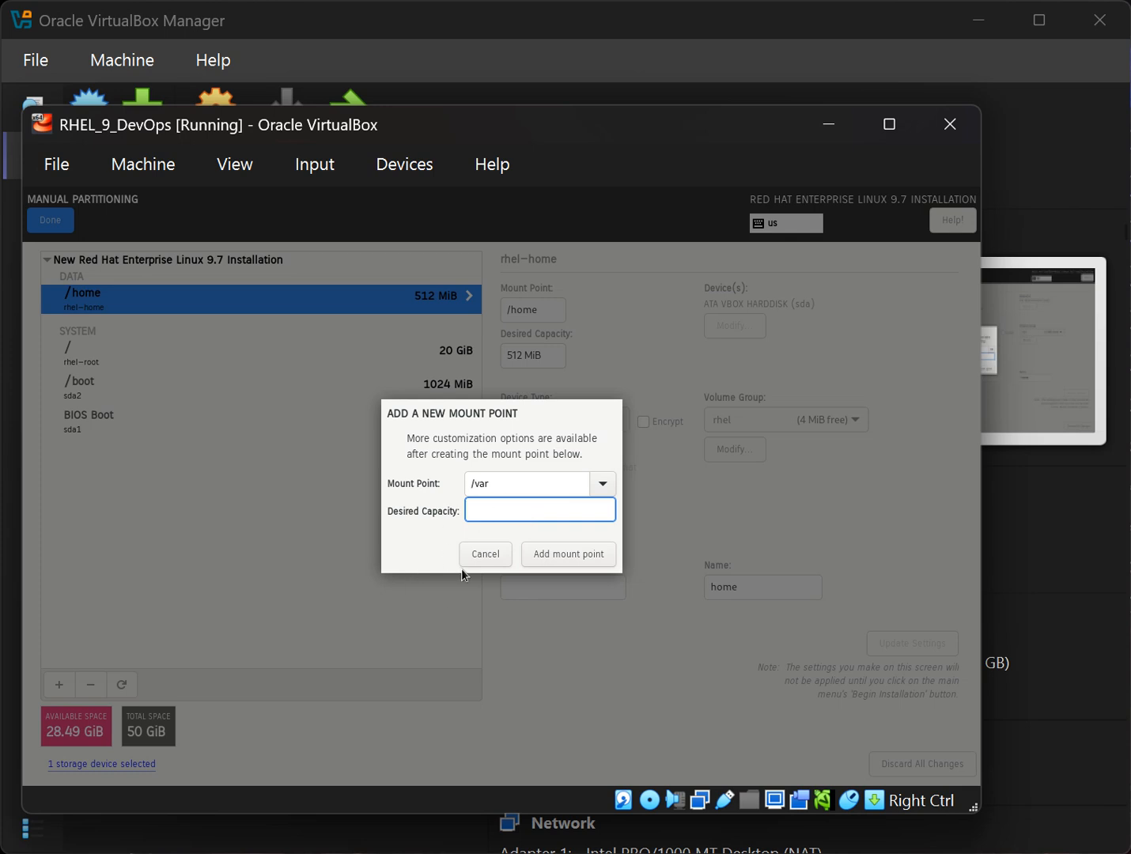
mouse_move(508, 517)
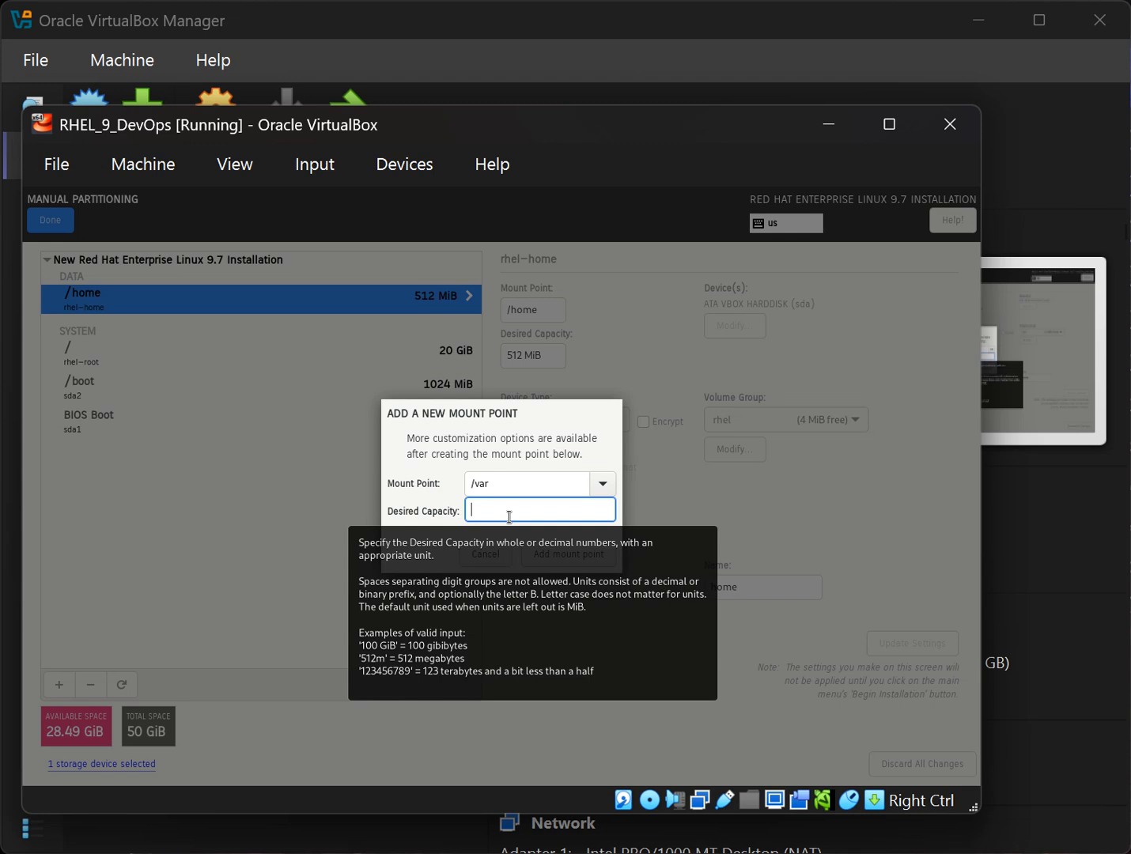
text(20)
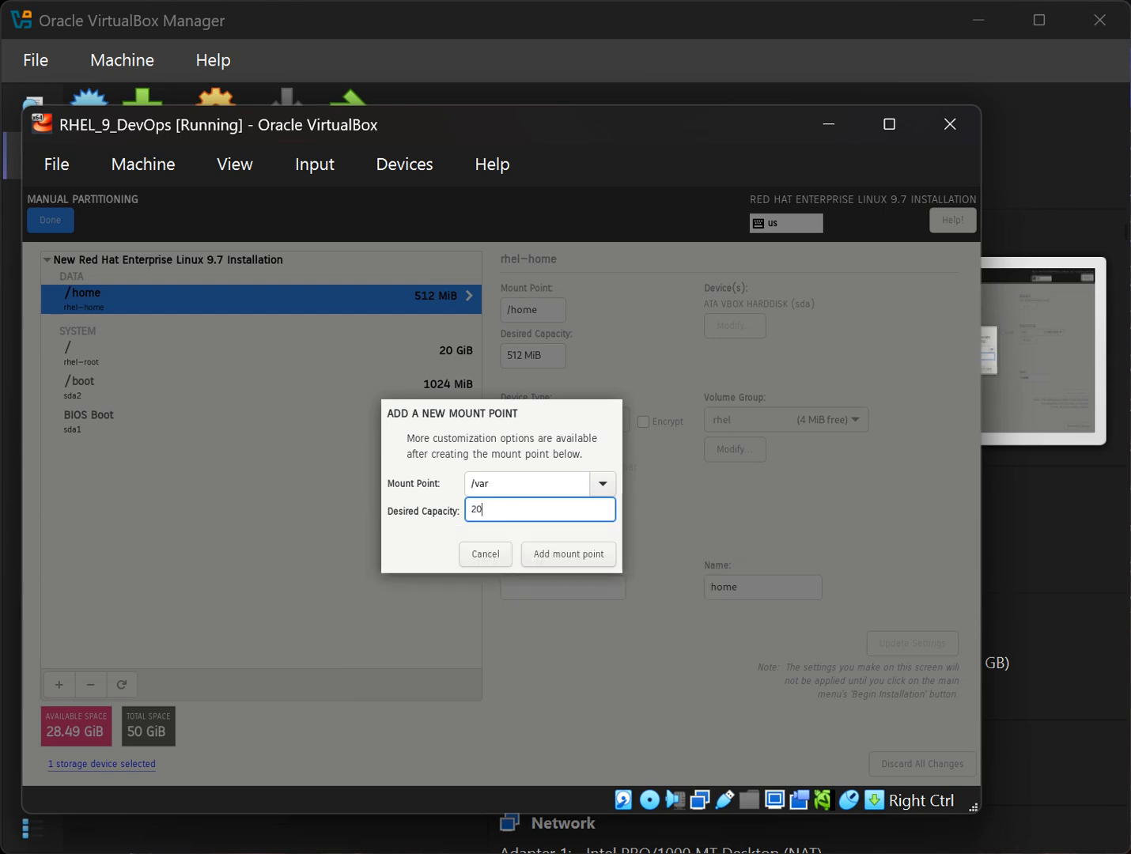
text( gib)
click(548, 554)
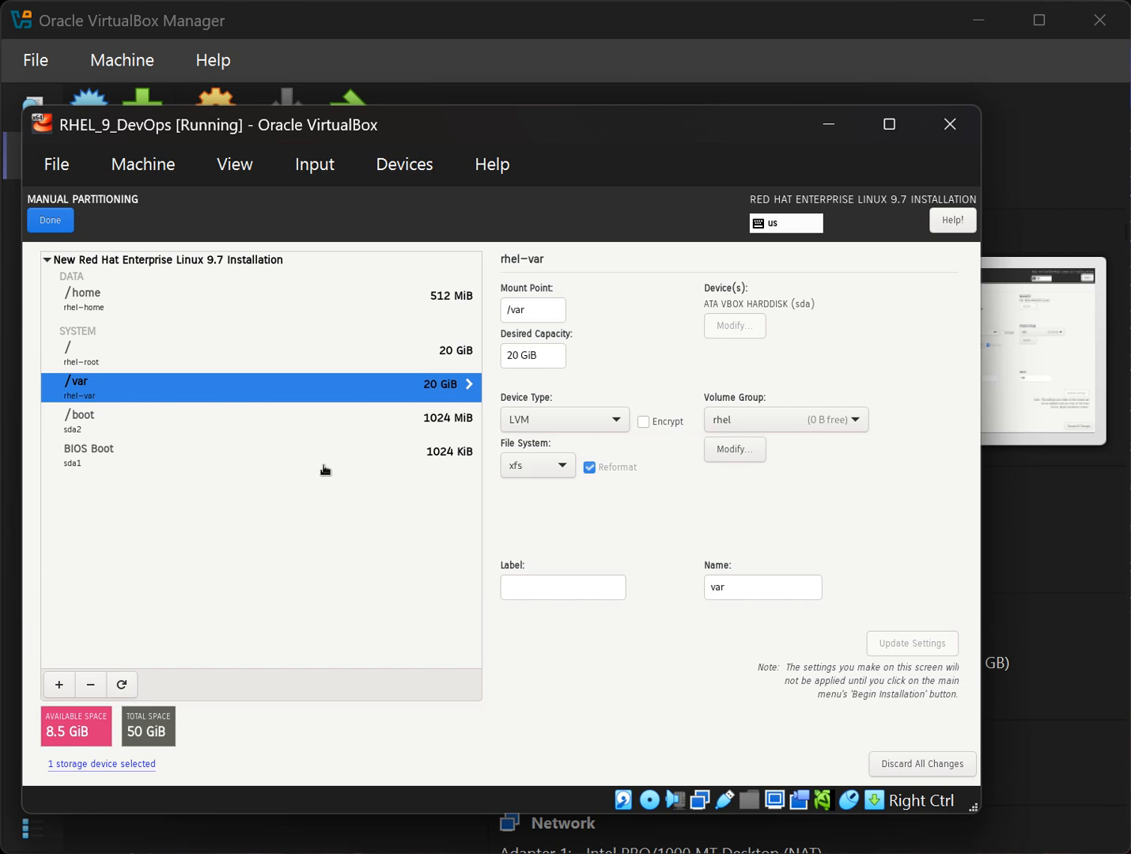
Add a 2 GiB swap mount point and review the BIOS Boot partition details.
click(57, 685)
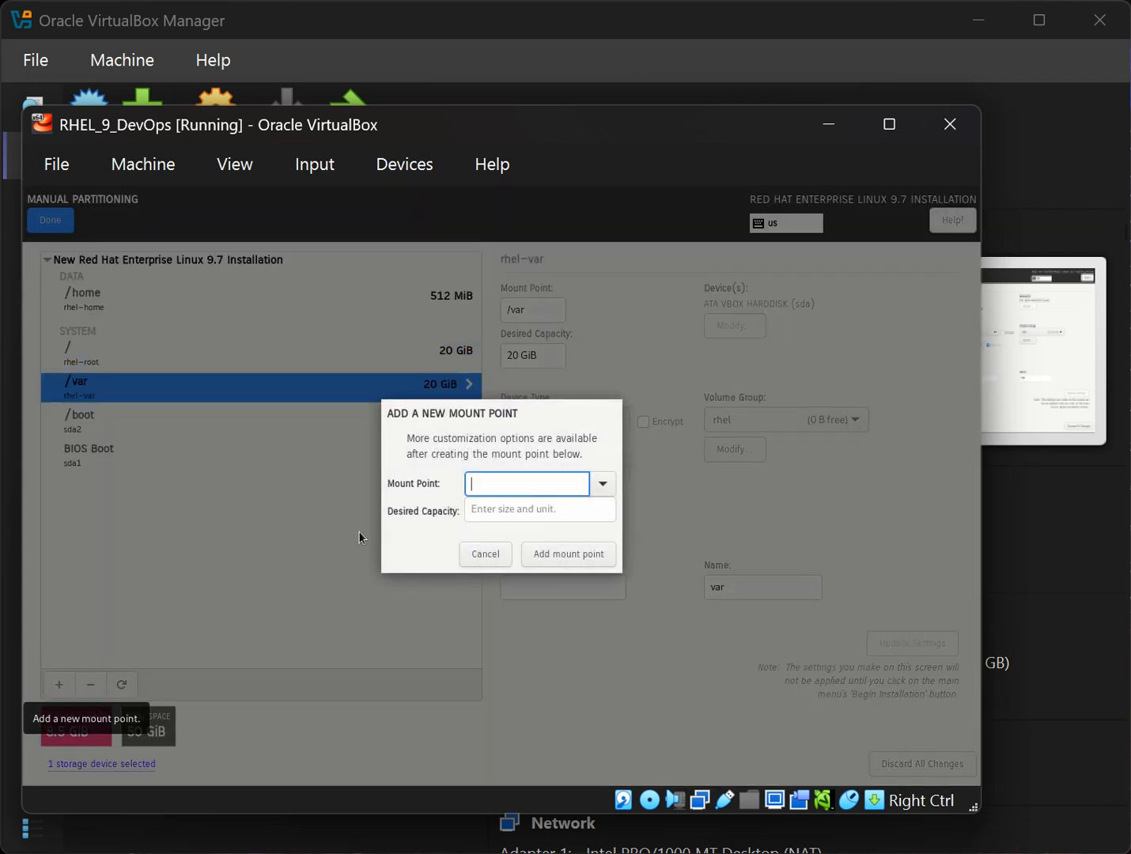
click(594, 484)
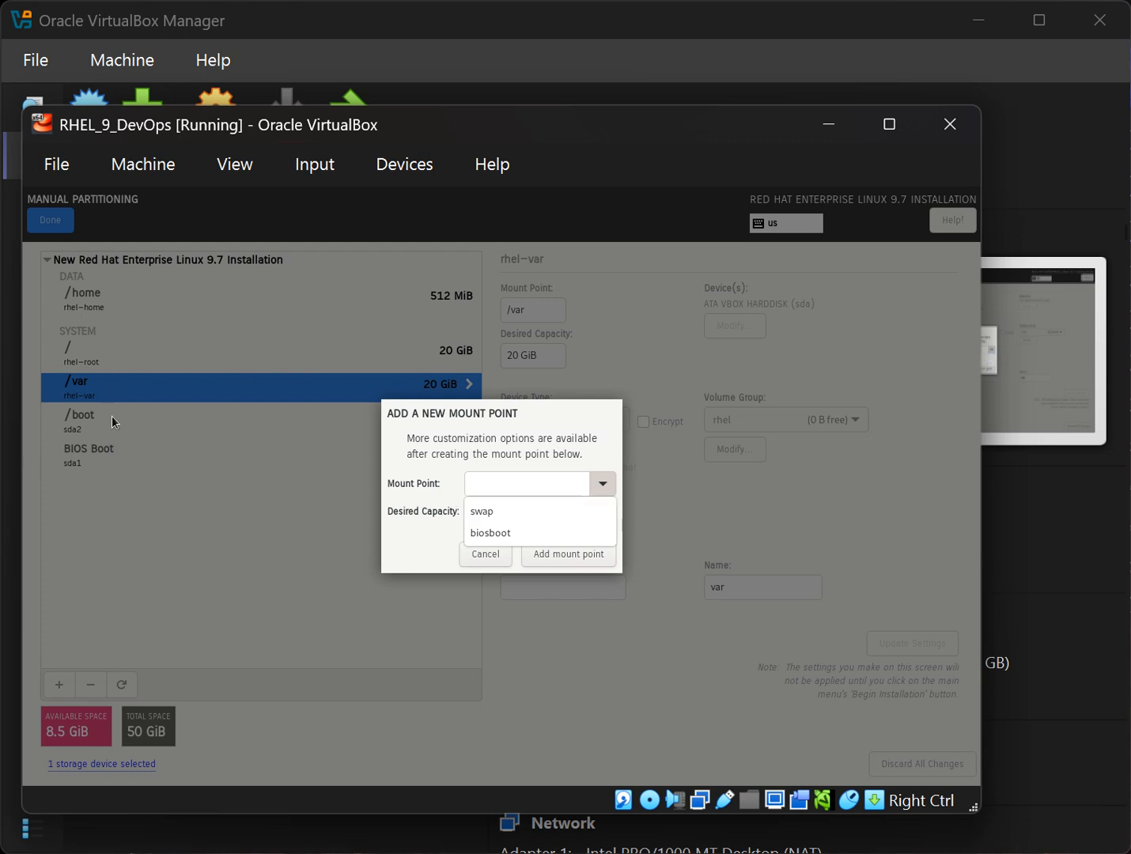
click(520, 513)
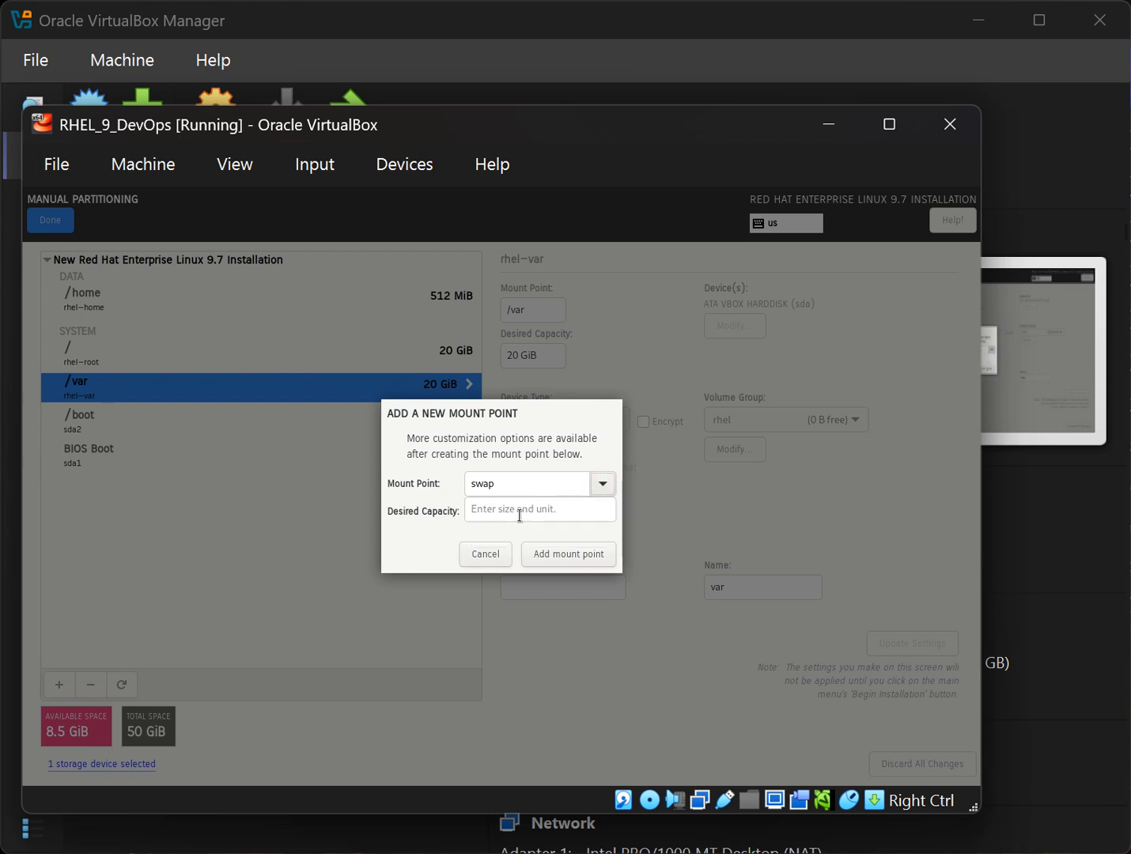
click(519, 513)
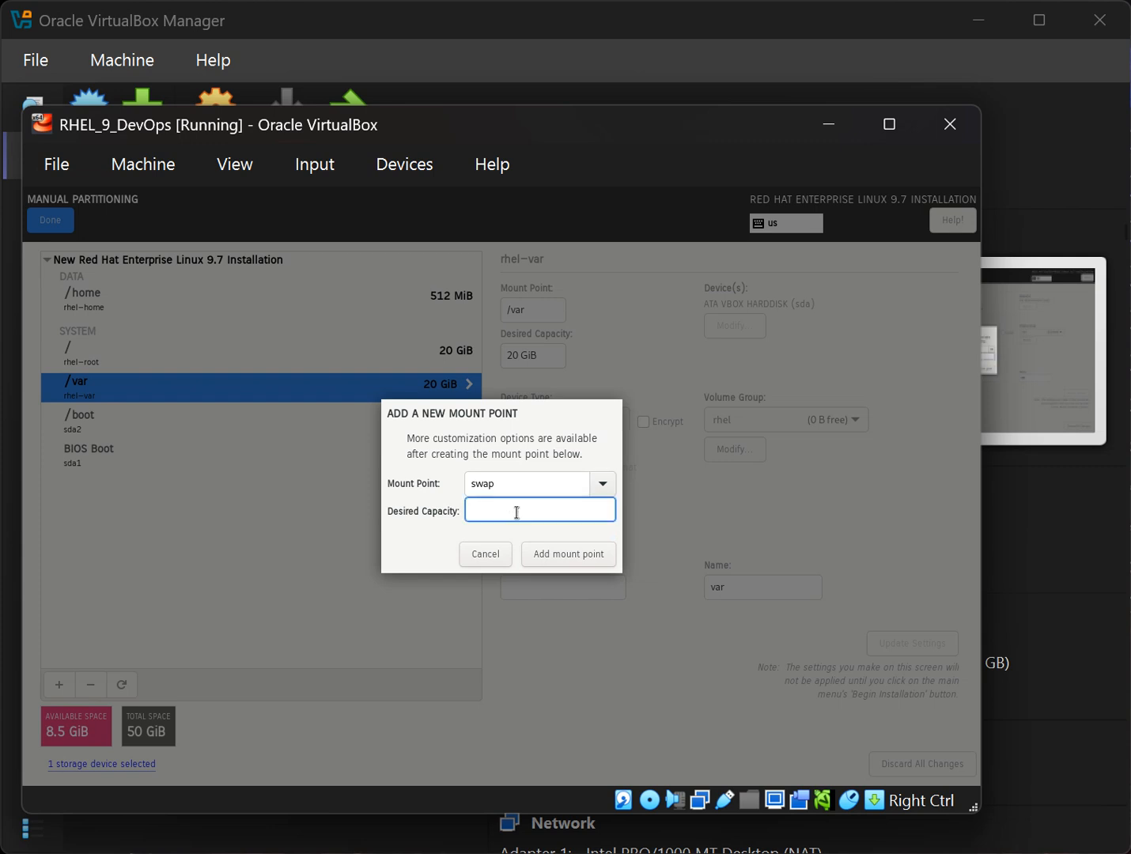
text(2 gib)
click(535, 562)
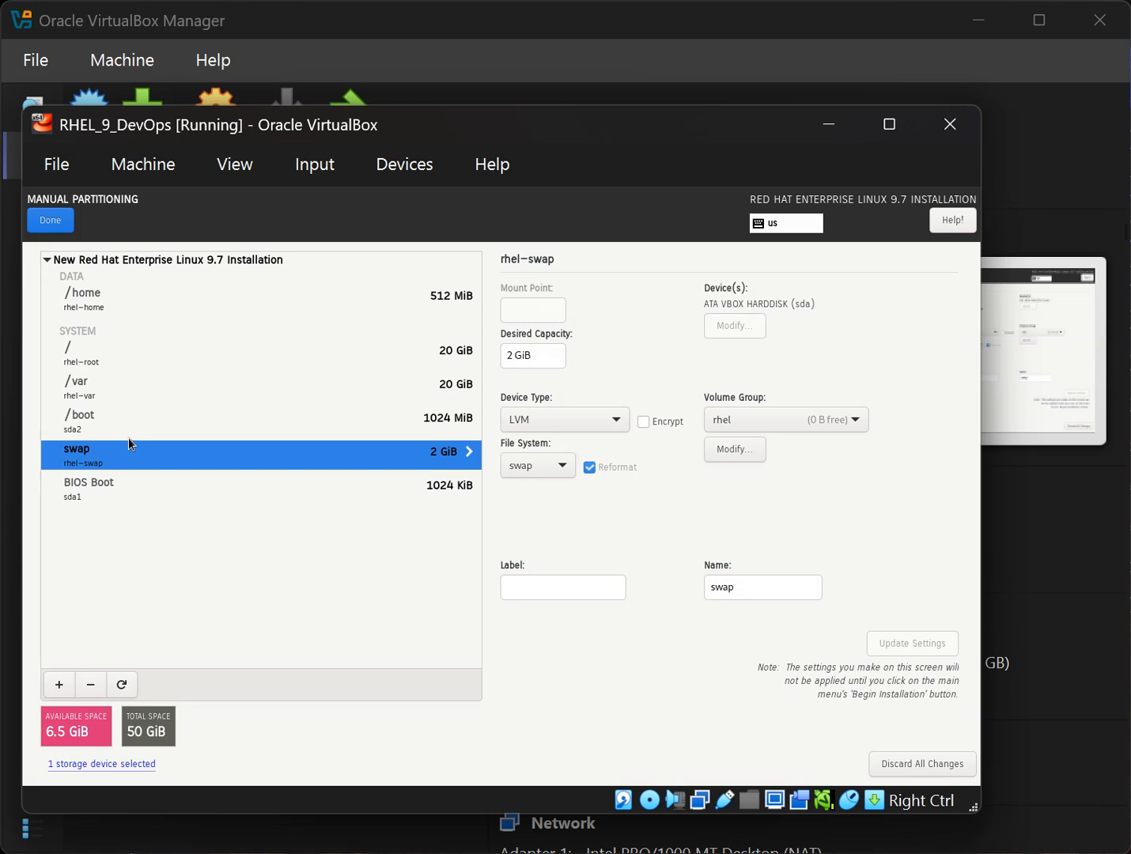
click(137, 481)
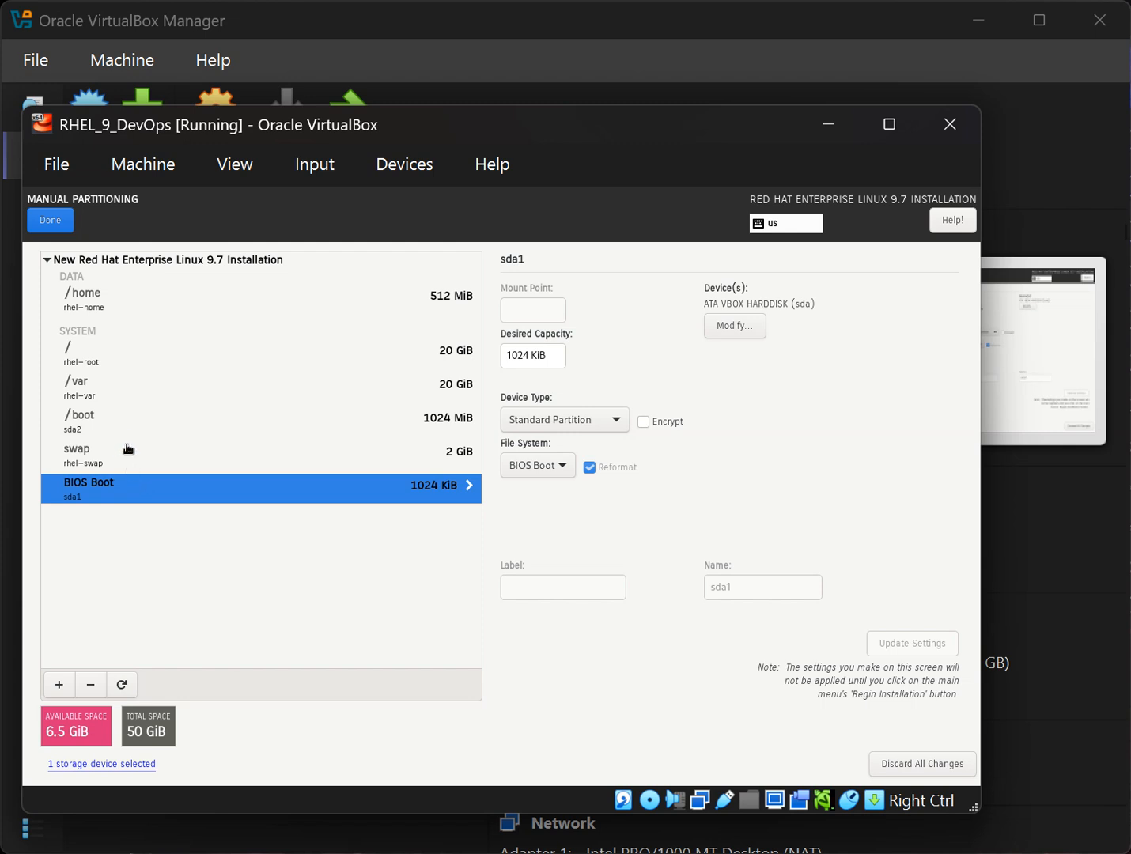
click(60, 683)
Type /tmp as the mount point and add it with 2 GiB capacity.
click(608, 486)
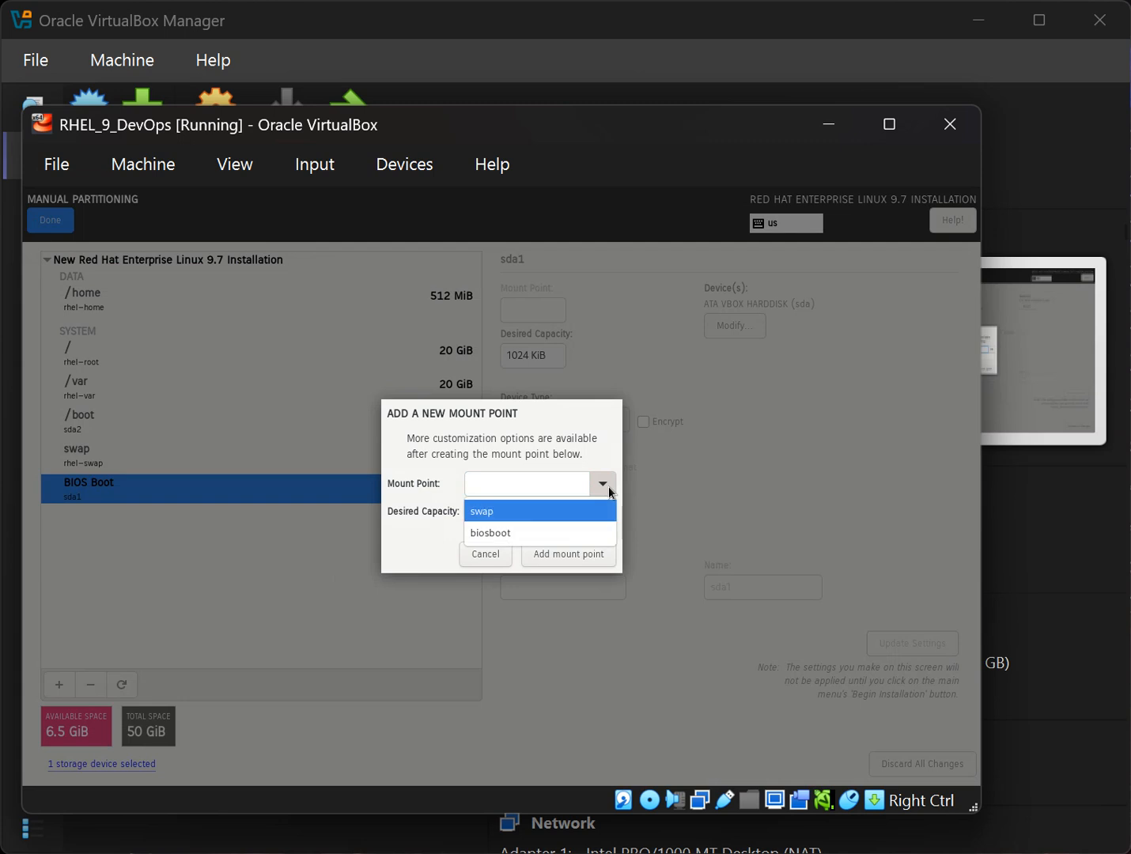
click(557, 482)
click(554, 484)
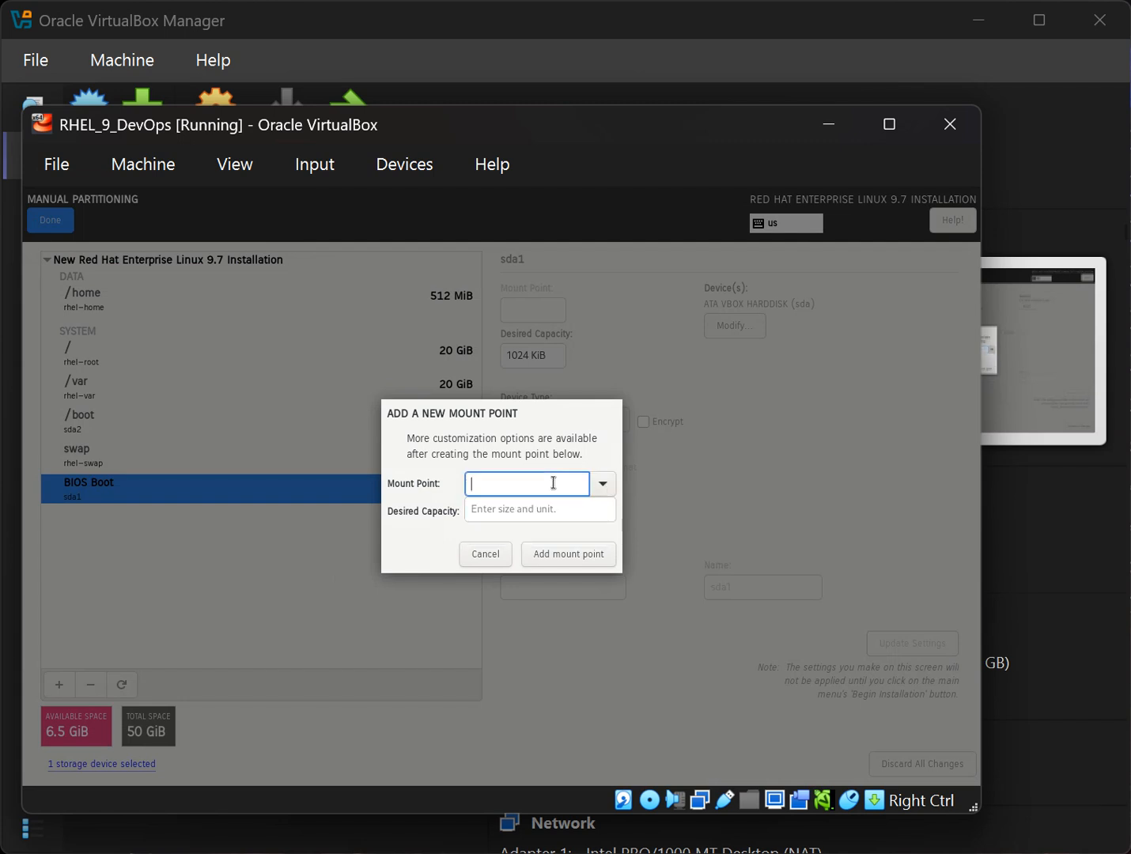
text(/tmp)
click(547, 514)
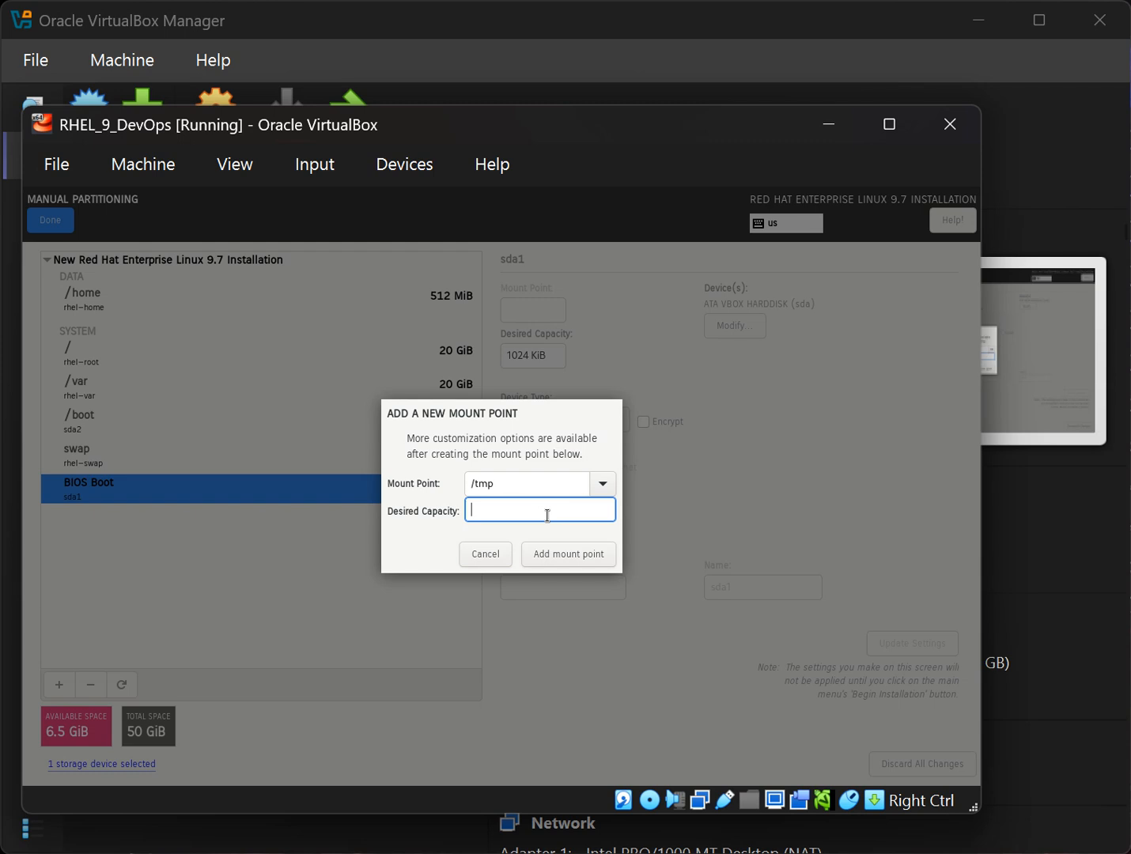
text(2 gib)
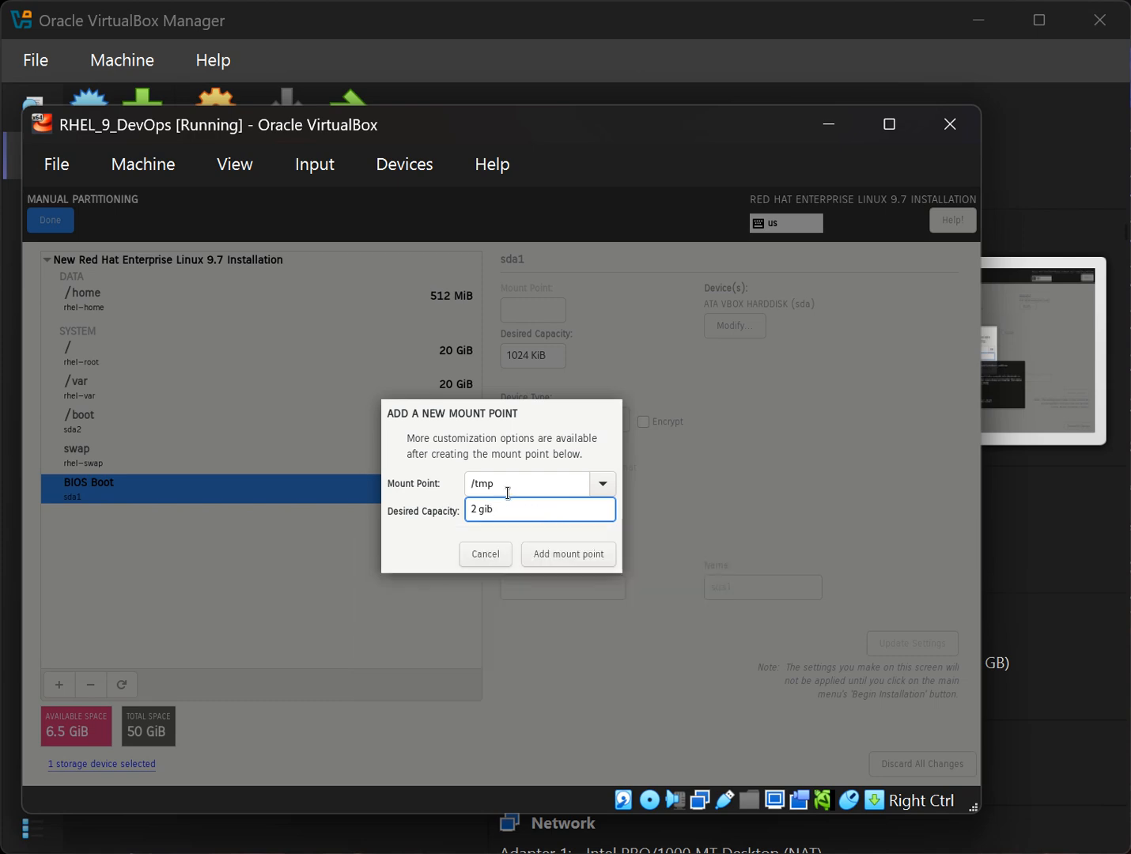
click(557, 563)
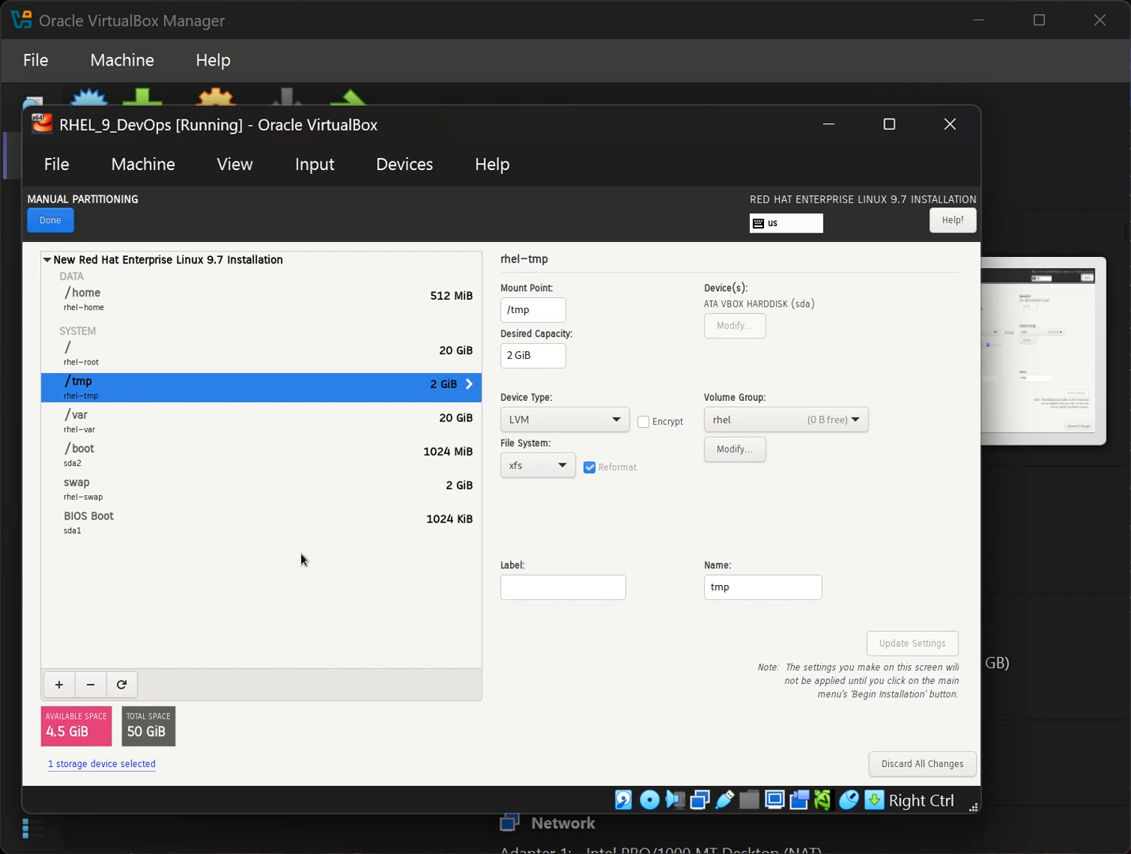
click(218, 427)
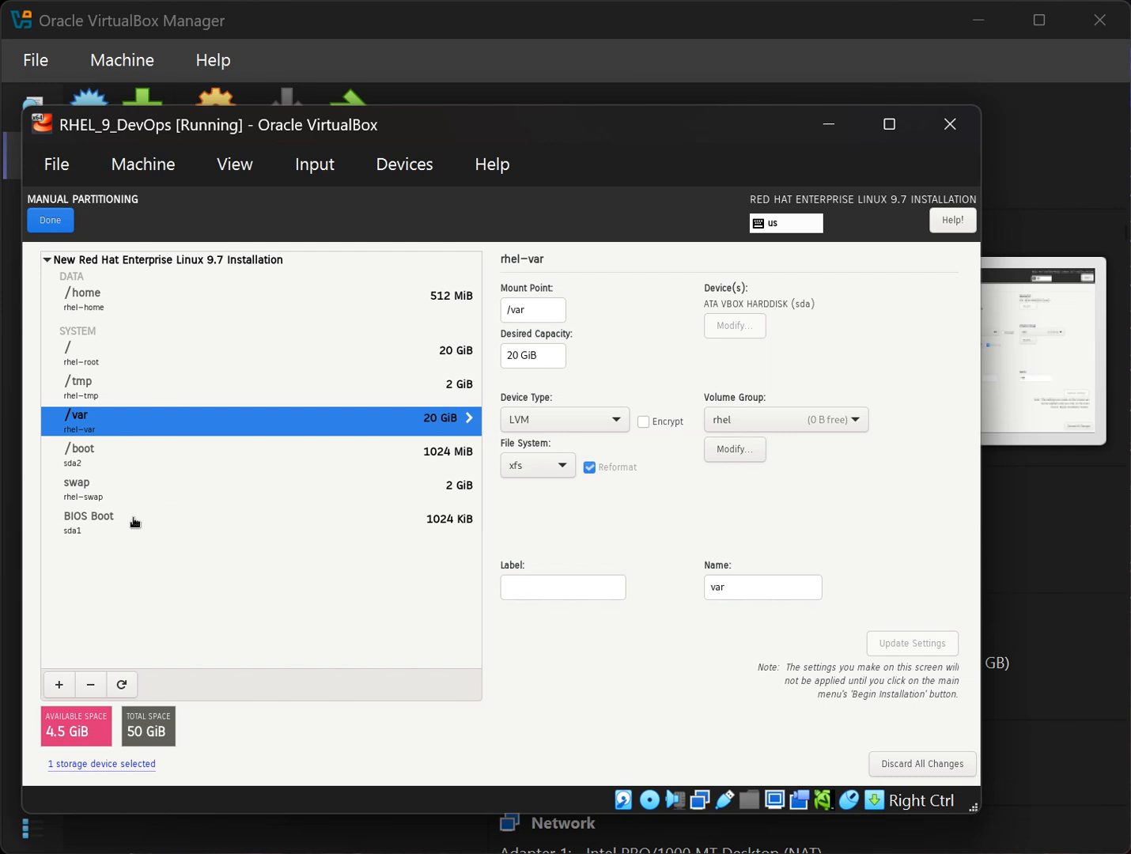
click(131, 466)
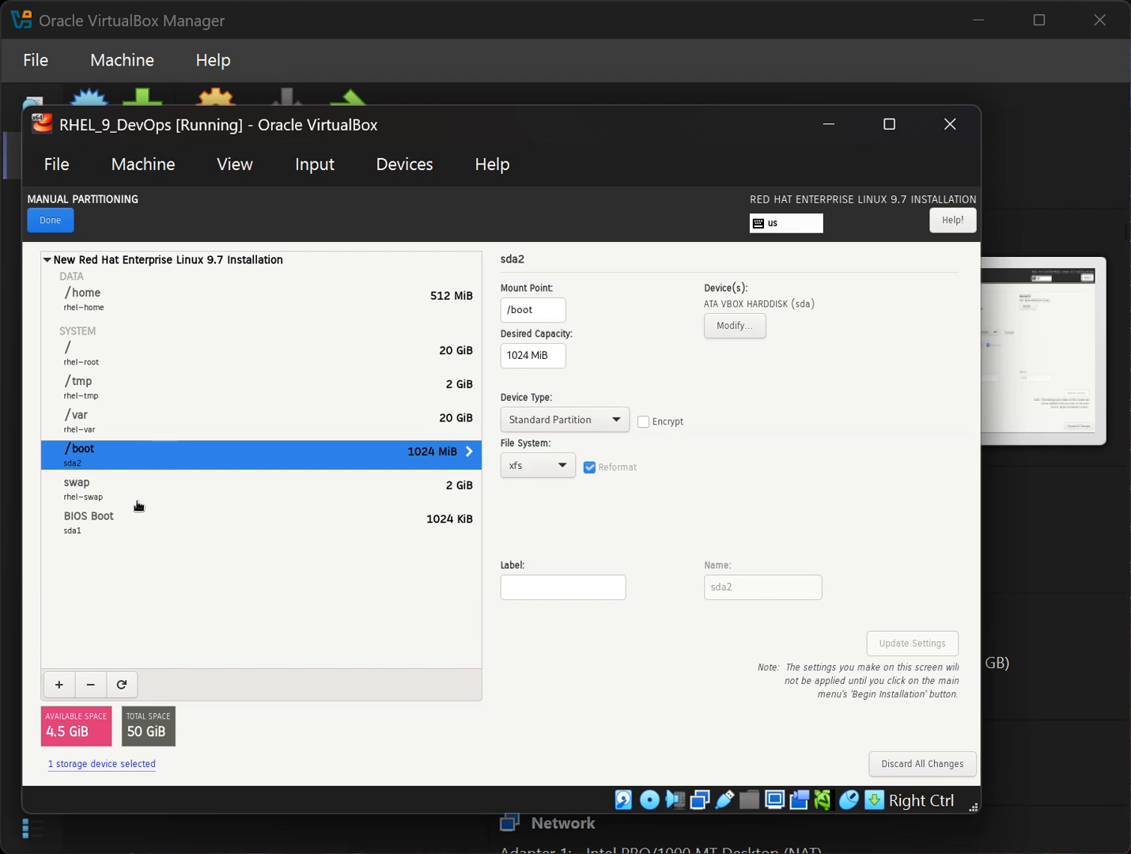
click(135, 529)
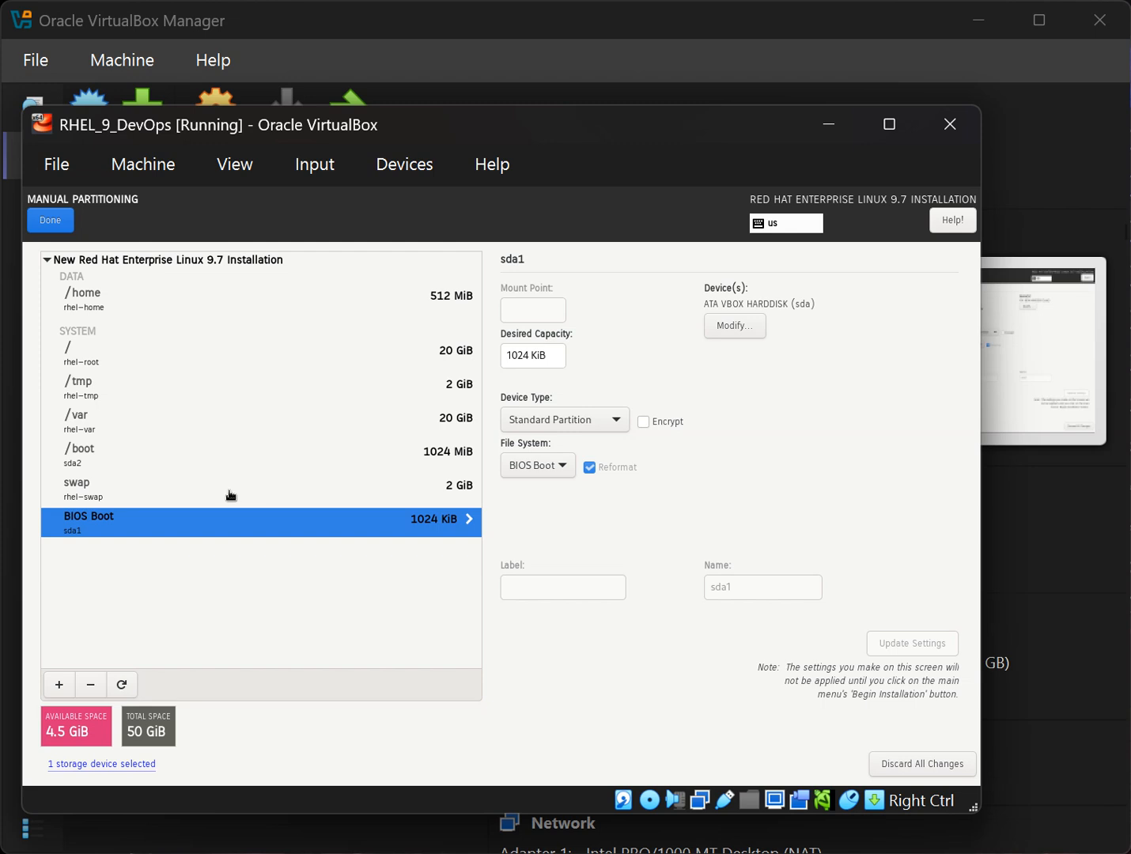
click(170, 501)
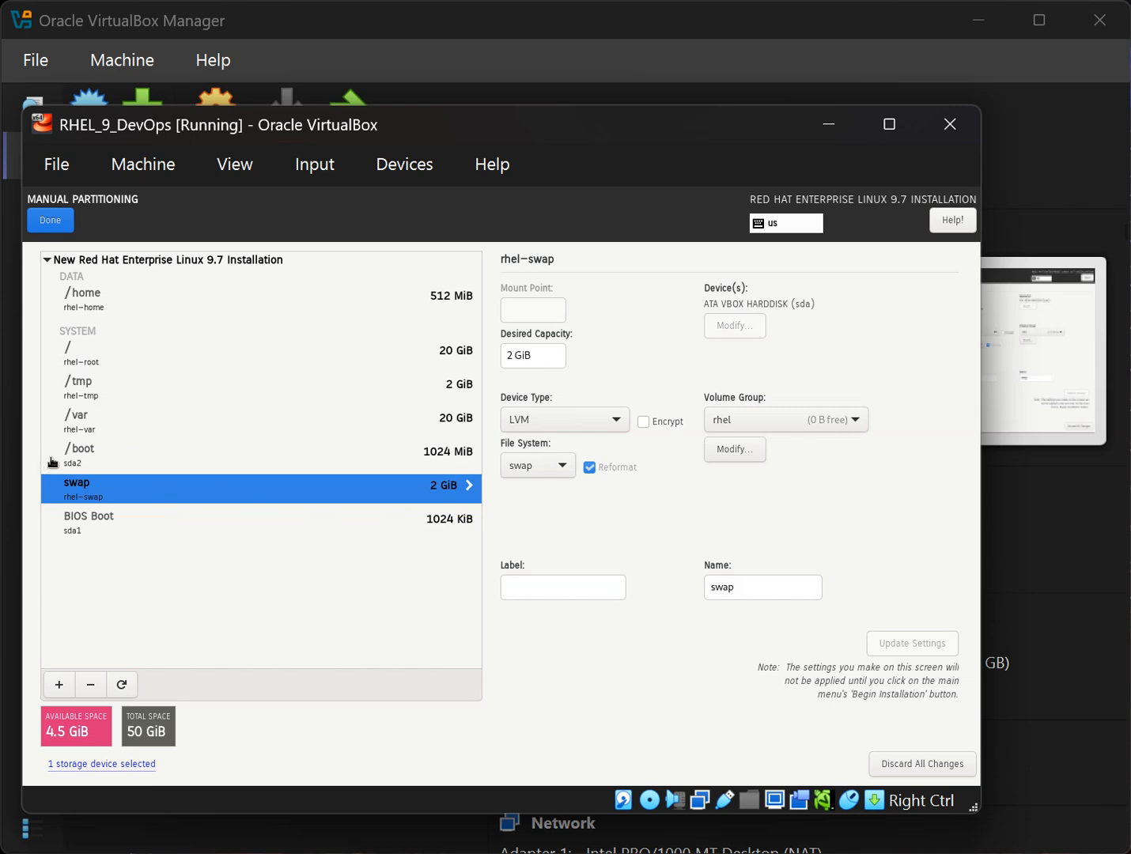
click(95, 433)
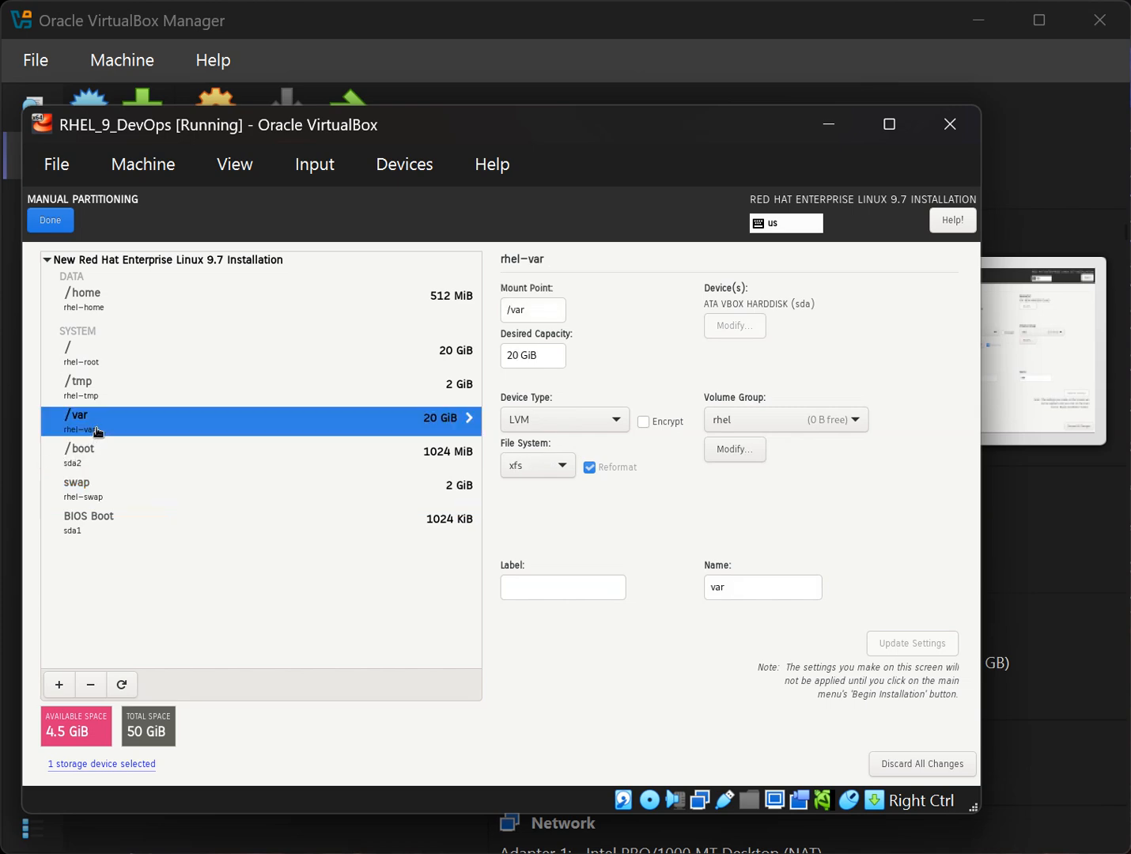
click(248, 389)
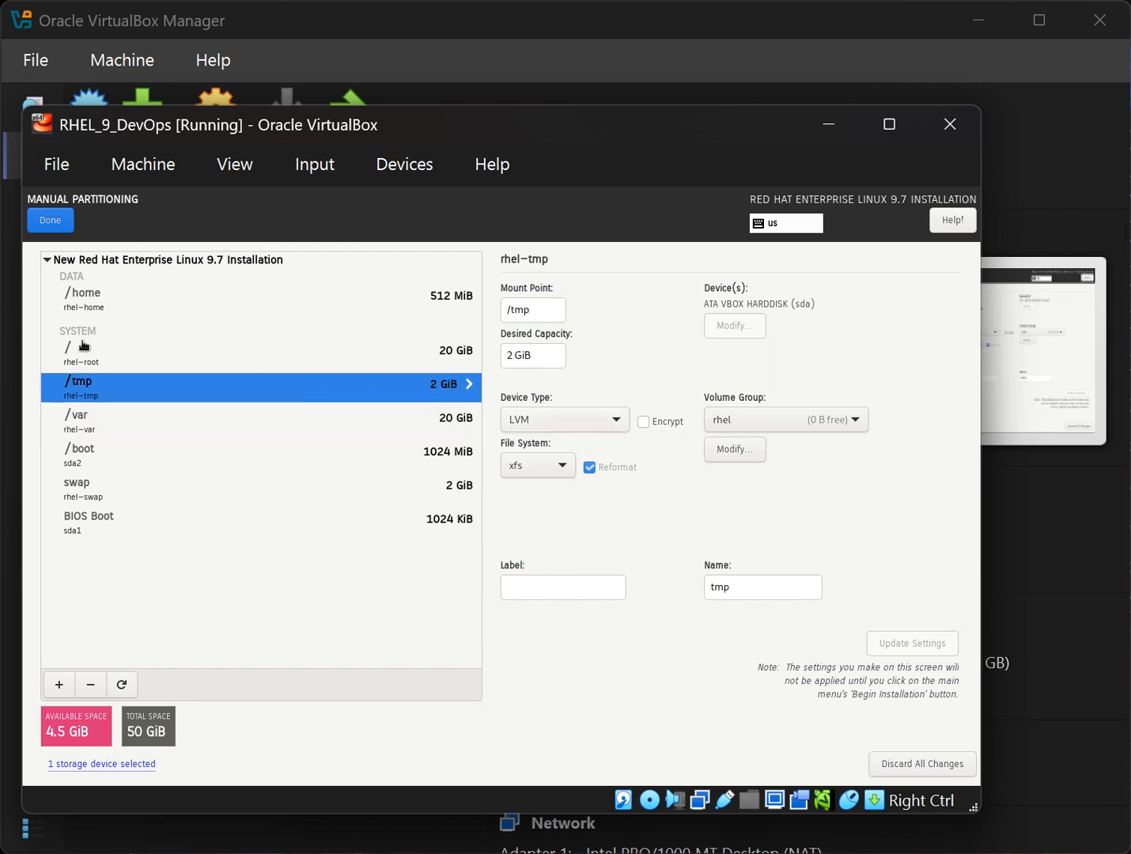
click(93, 350)
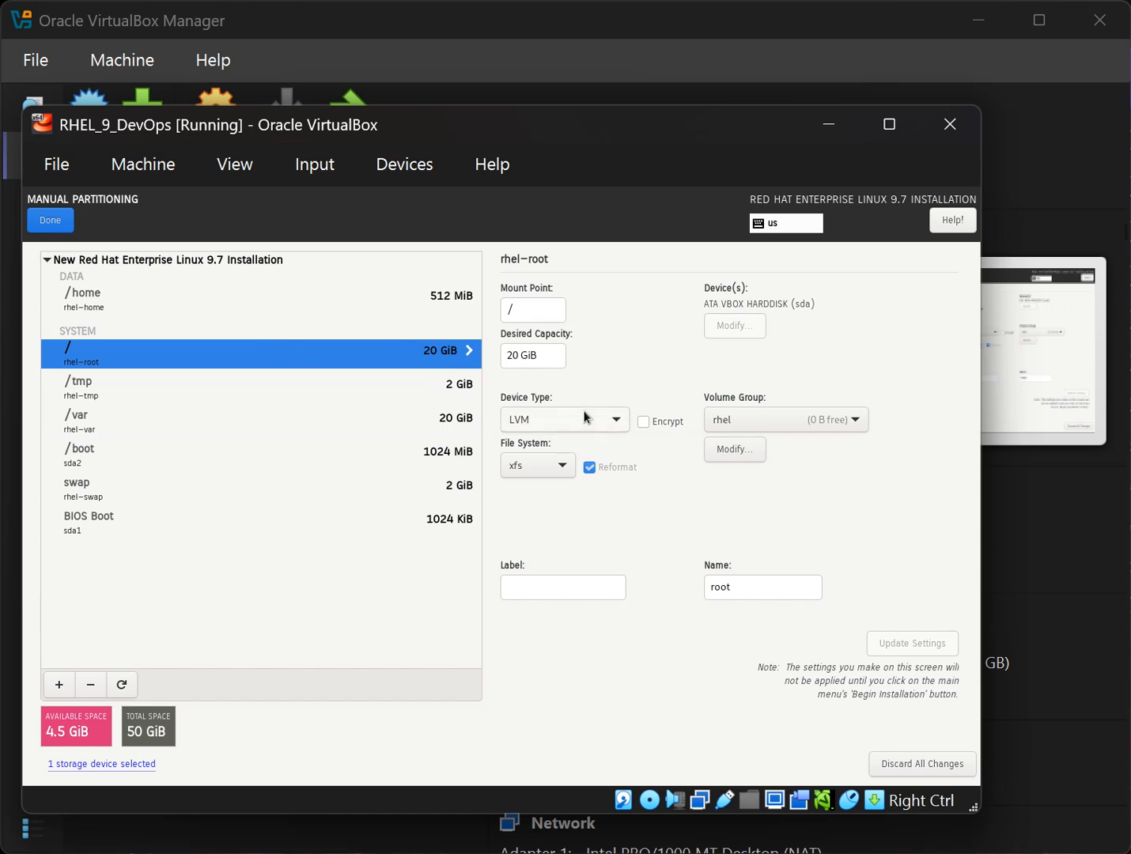
click(194, 309)
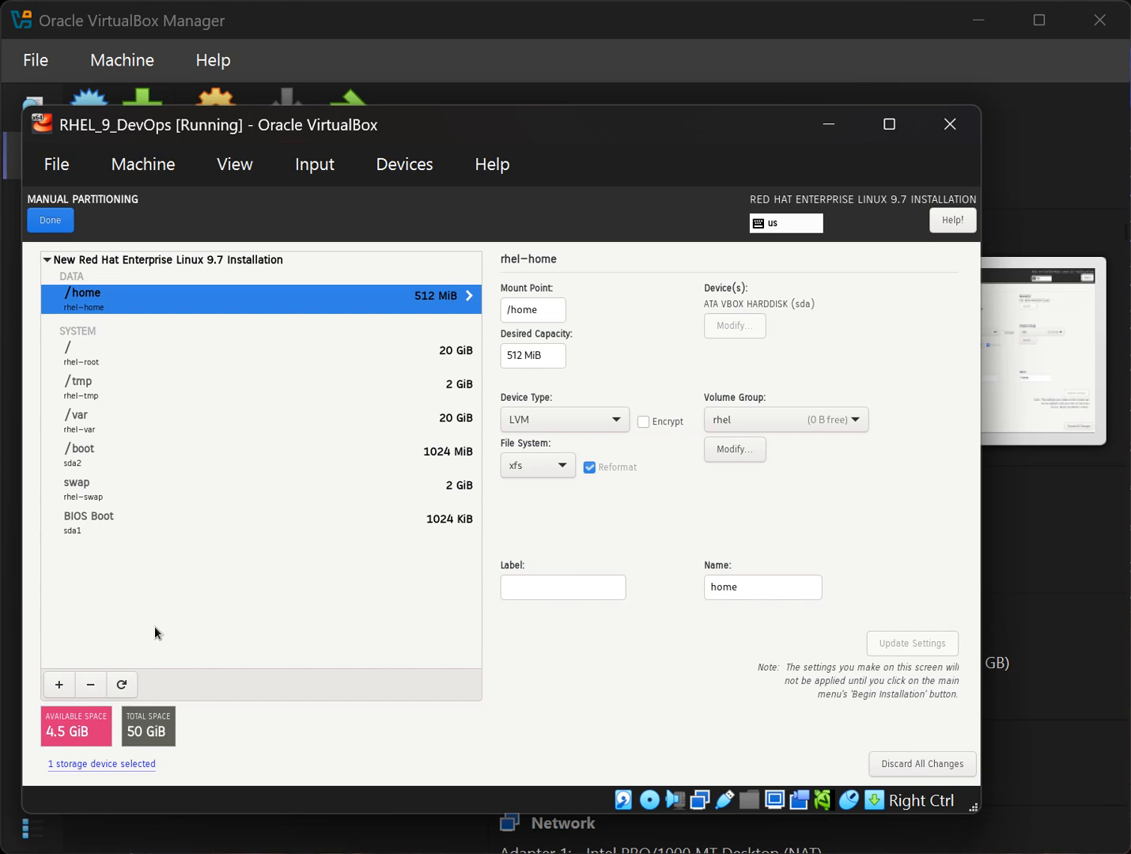
Try several mount point names (/data, oracle, sap, apps, opt, usr) for a new mount point.
click(60, 683)
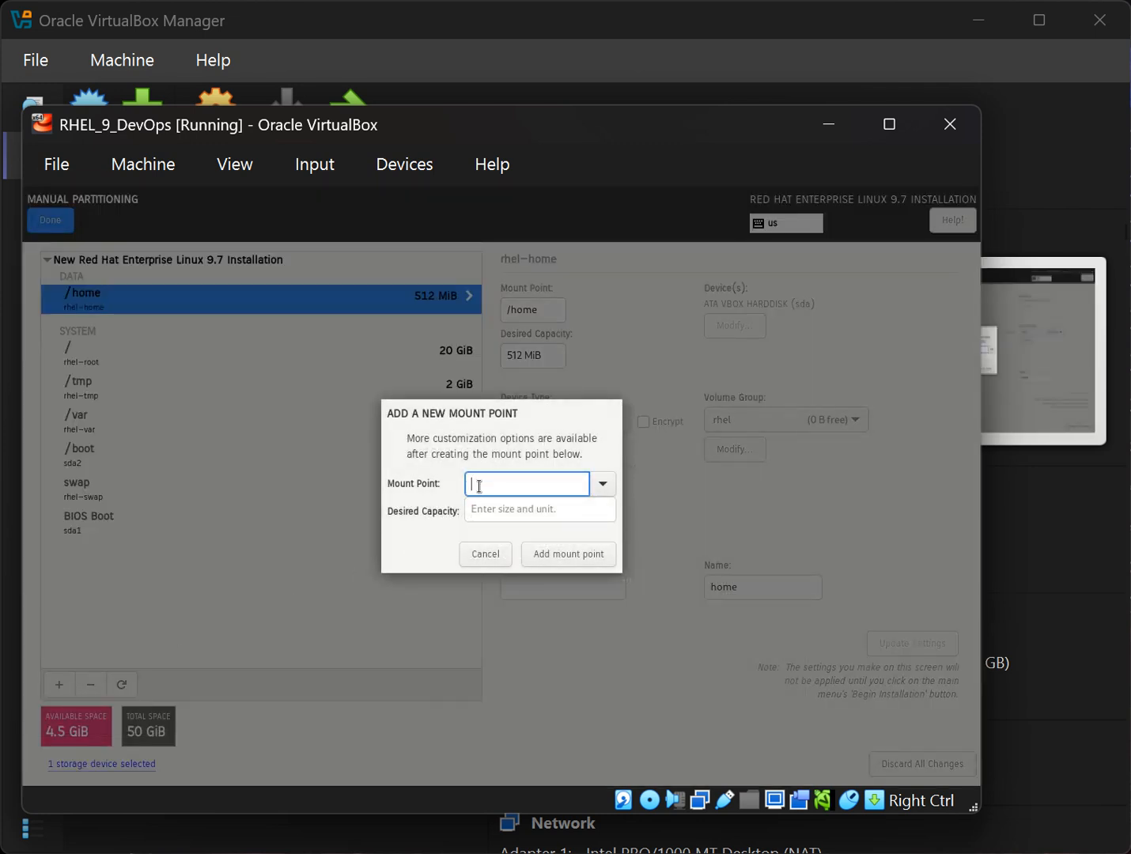
text(/data)
key(BackSpace)
key(BackSpace)
key(BackSpace)
key(BackSpace)
text(oracle)
key(BackSpace)
key(BackSpace)
key(BackSpace)
key(BackSpace)
key(BackSpace)
key(BackSpace)
text(sap)
key(BackSpace)
key(BackSpace)
key(BackSpace)
text(apps)
key(BackSpace)
key(BackSpace)
key(BackSpace)
key(BackSpace)
text(opt)
key(BackSpace)
key(BackSpace)
key(BackSpace)
text(usr)
key(BackSpace)
key(BackSpace)
key(BackSpace)
text(data)
Enter 4.5 as the desired capacity for /data, then cancel without adding it.
click(565, 511)
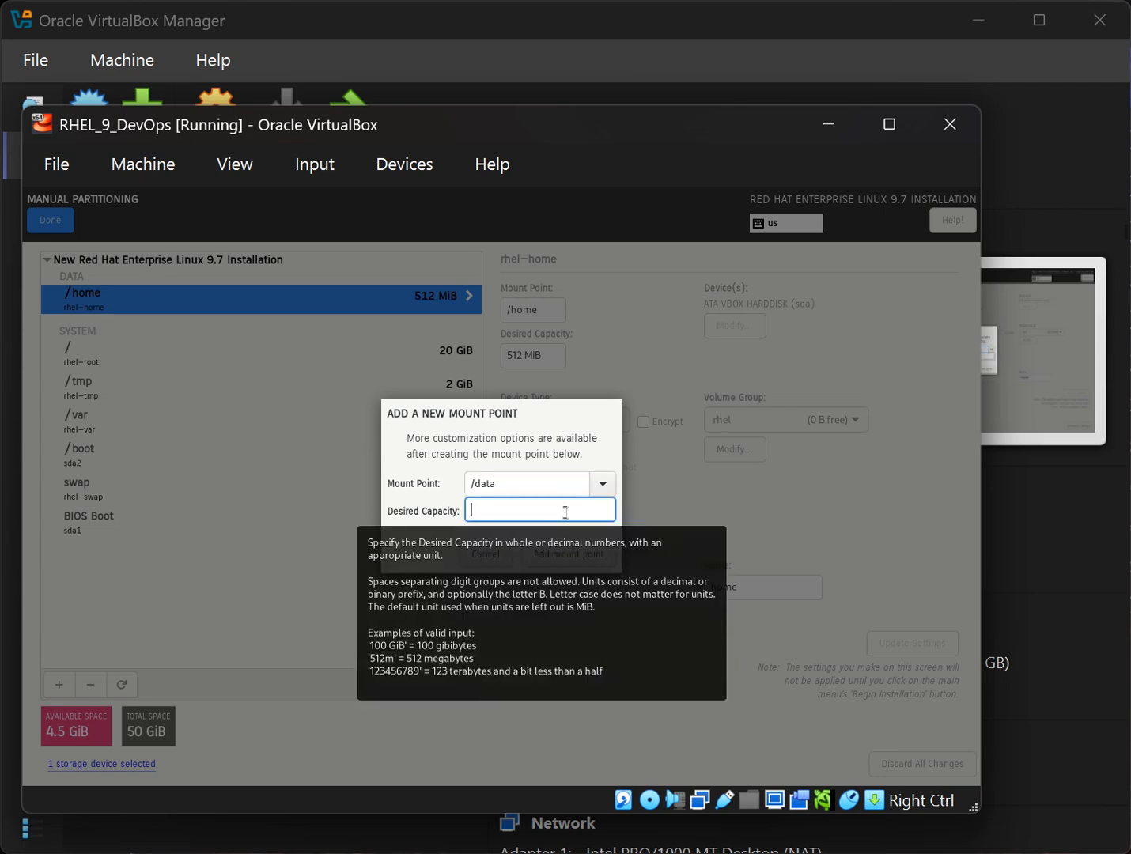
text(4.5)
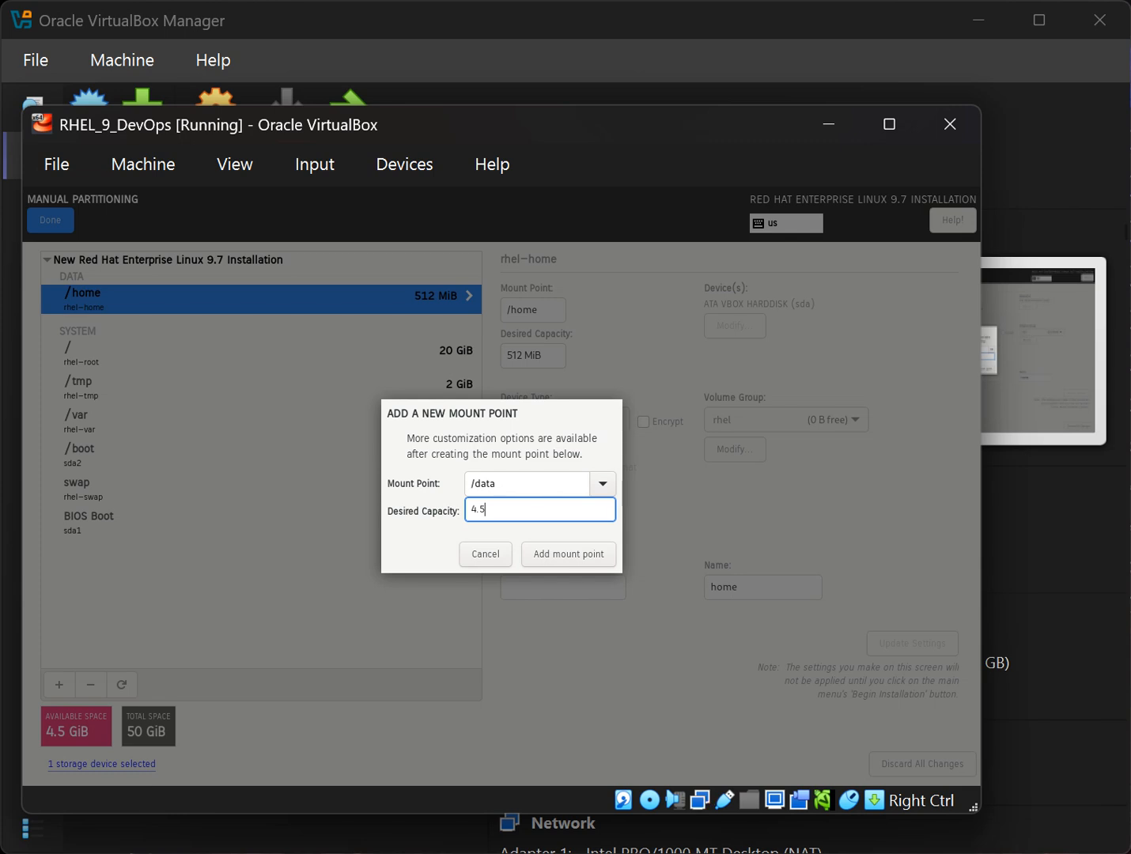
click(473, 562)
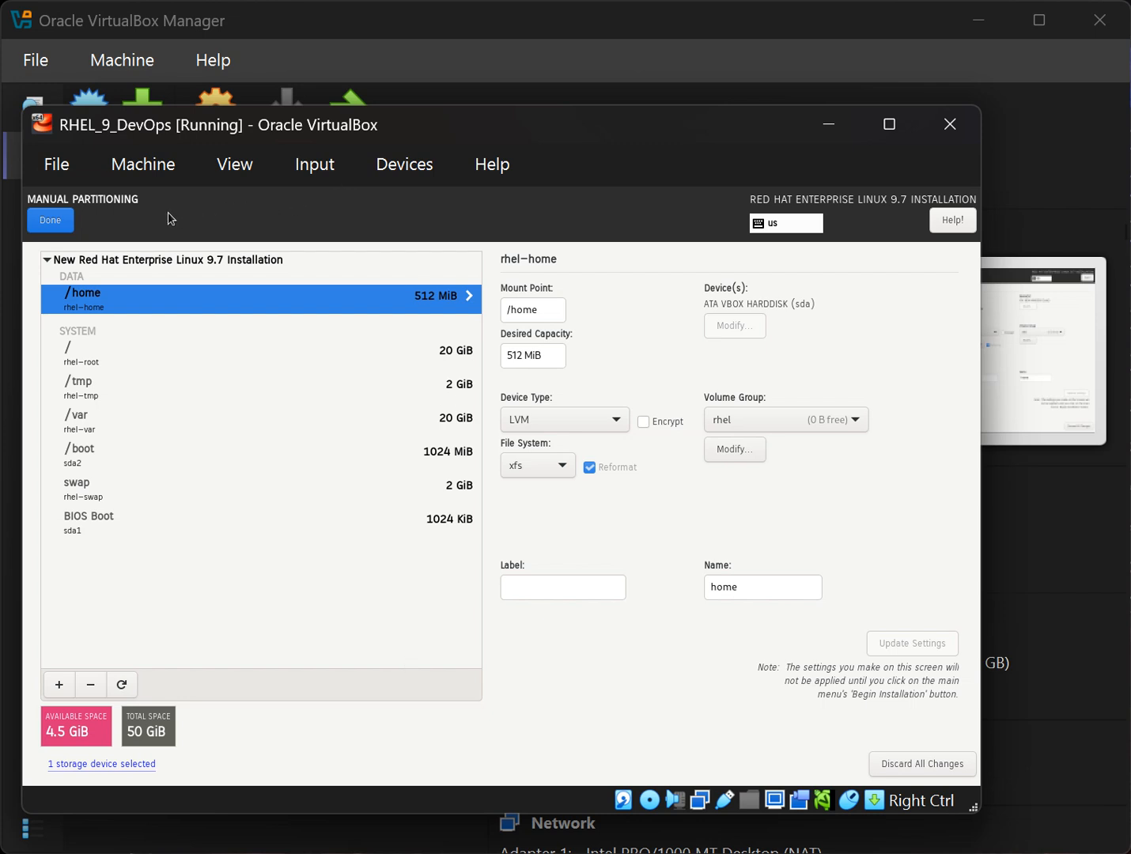
Finish manual partitioning with the seven-entry layout and 4.5 GiB free.
click(60, 227)
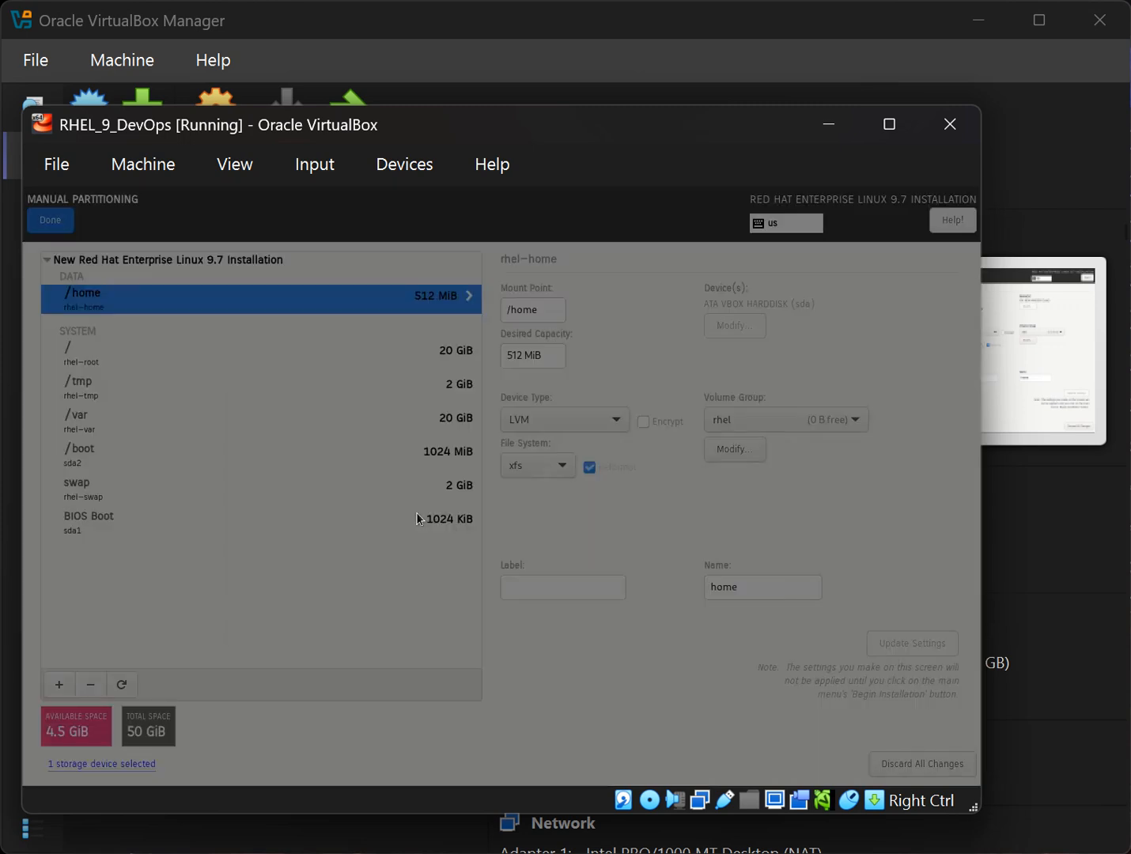
Accept the partition changes and turn off kdump.
click(728, 643)
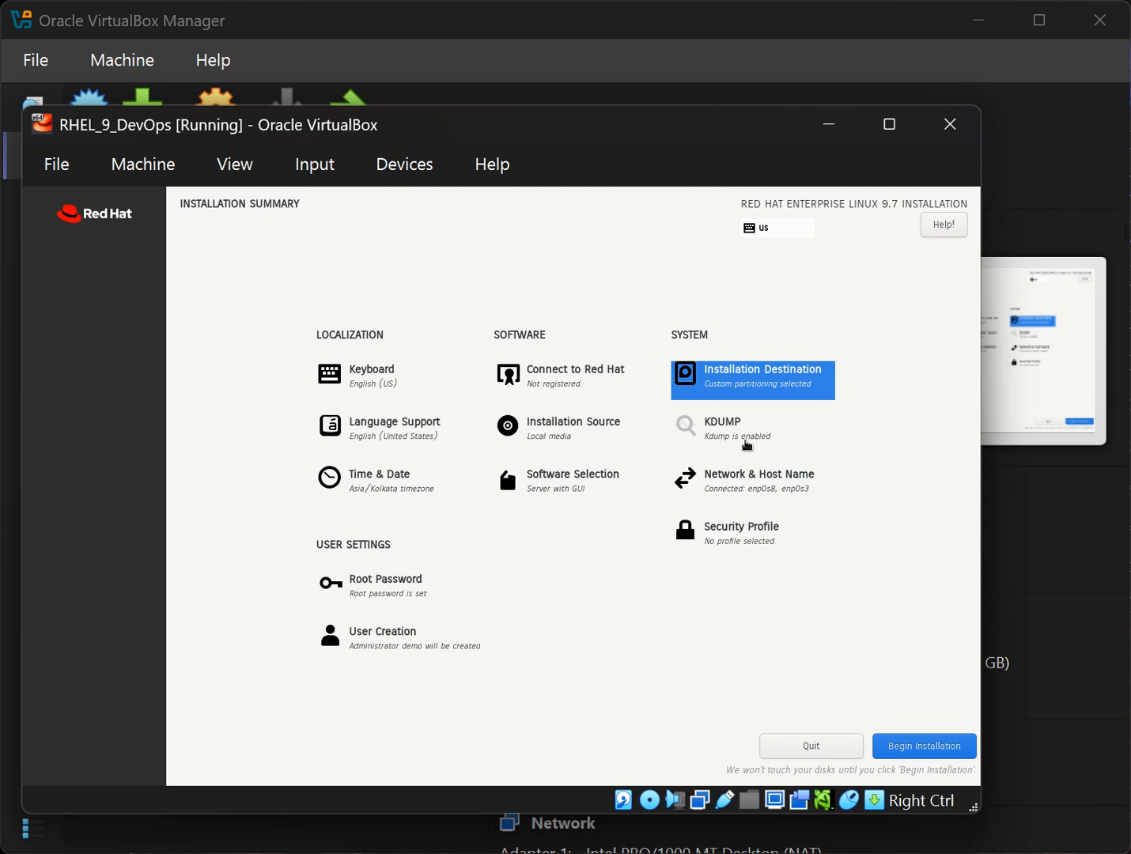
click(746, 446)
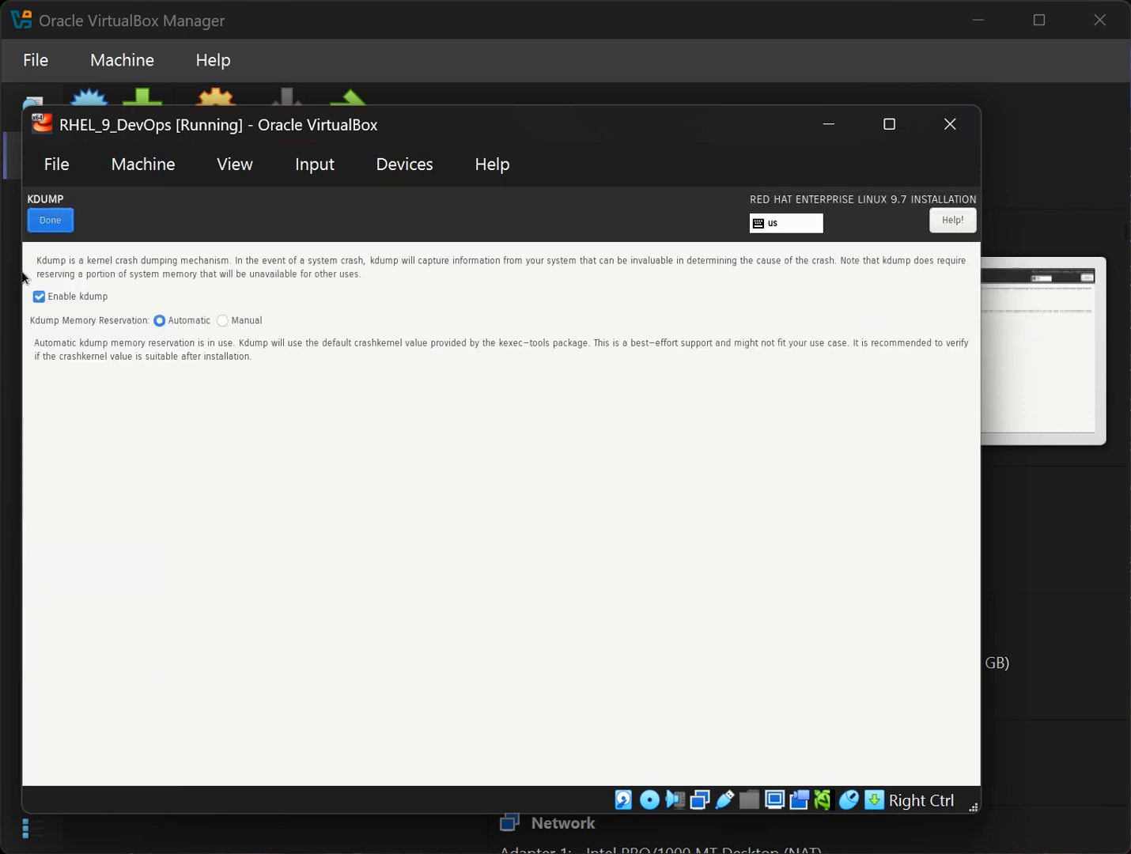
click(90, 298)
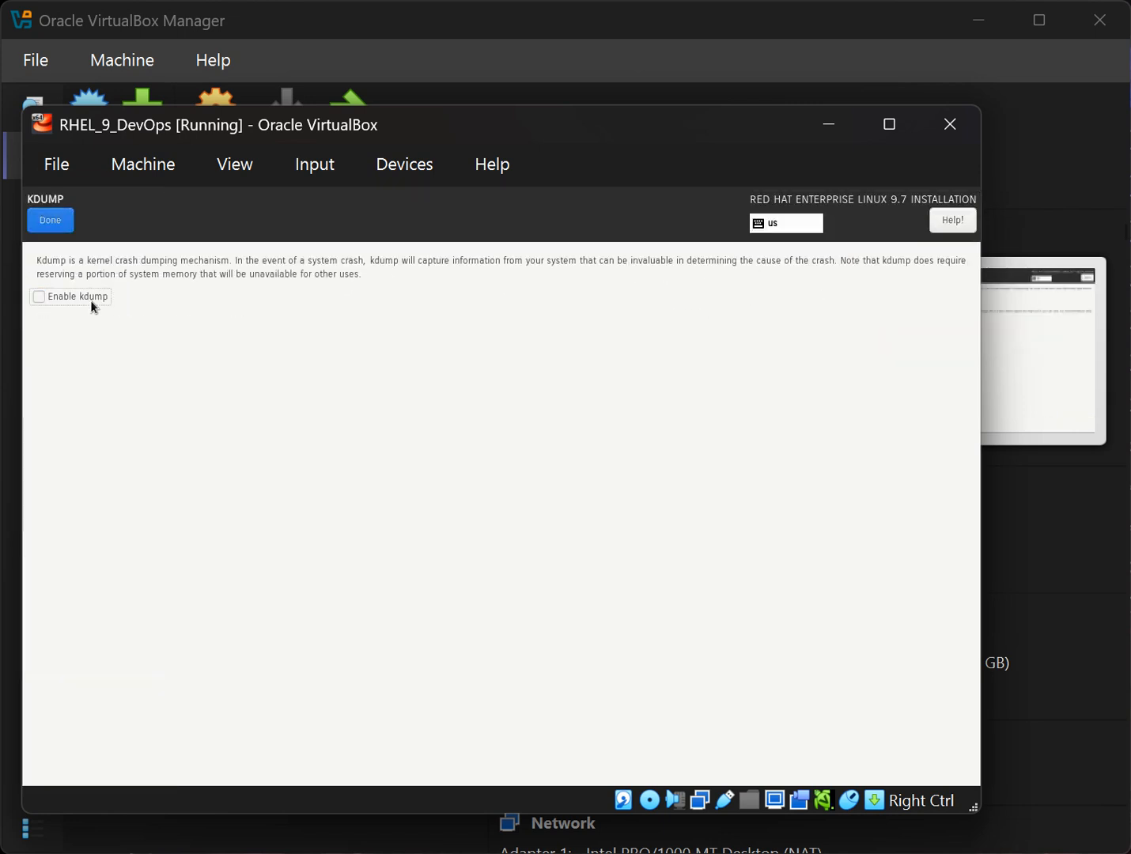
click(46, 226)
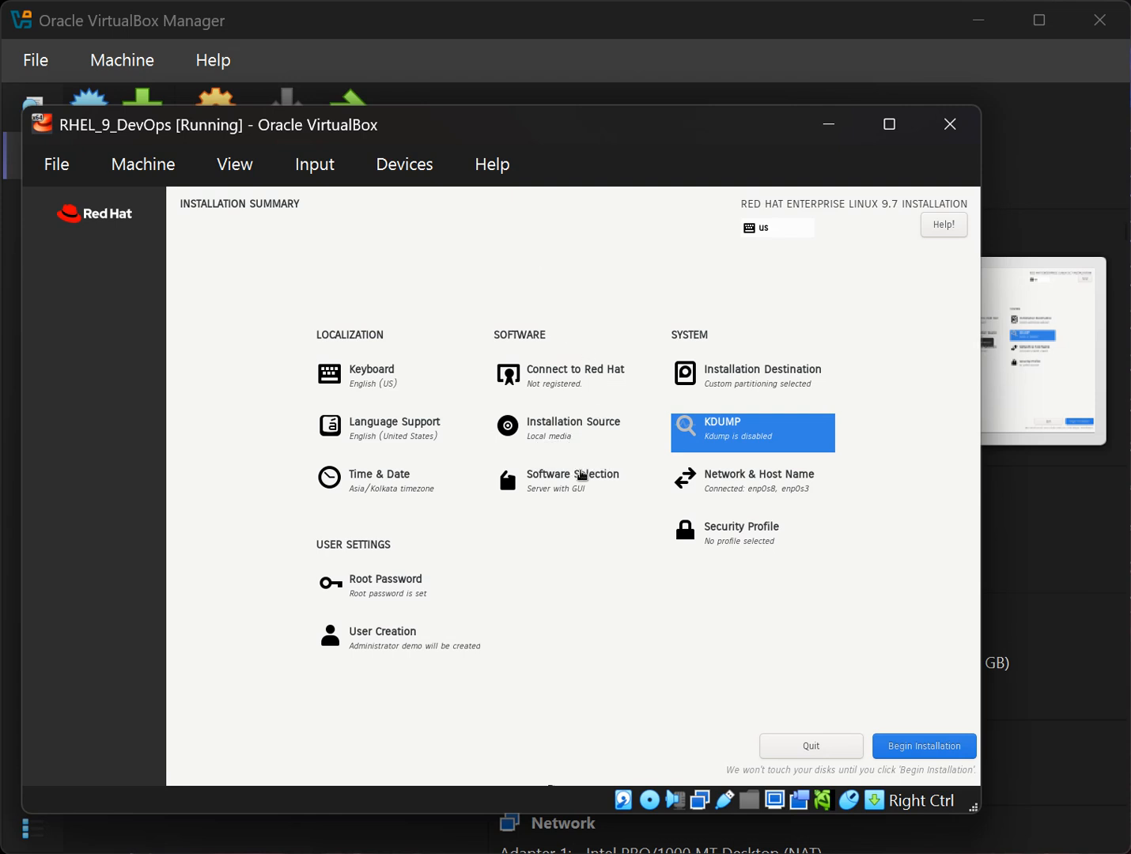
Settle on the Server base environment after trying Minimal Install and Server with GUI.
click(588, 486)
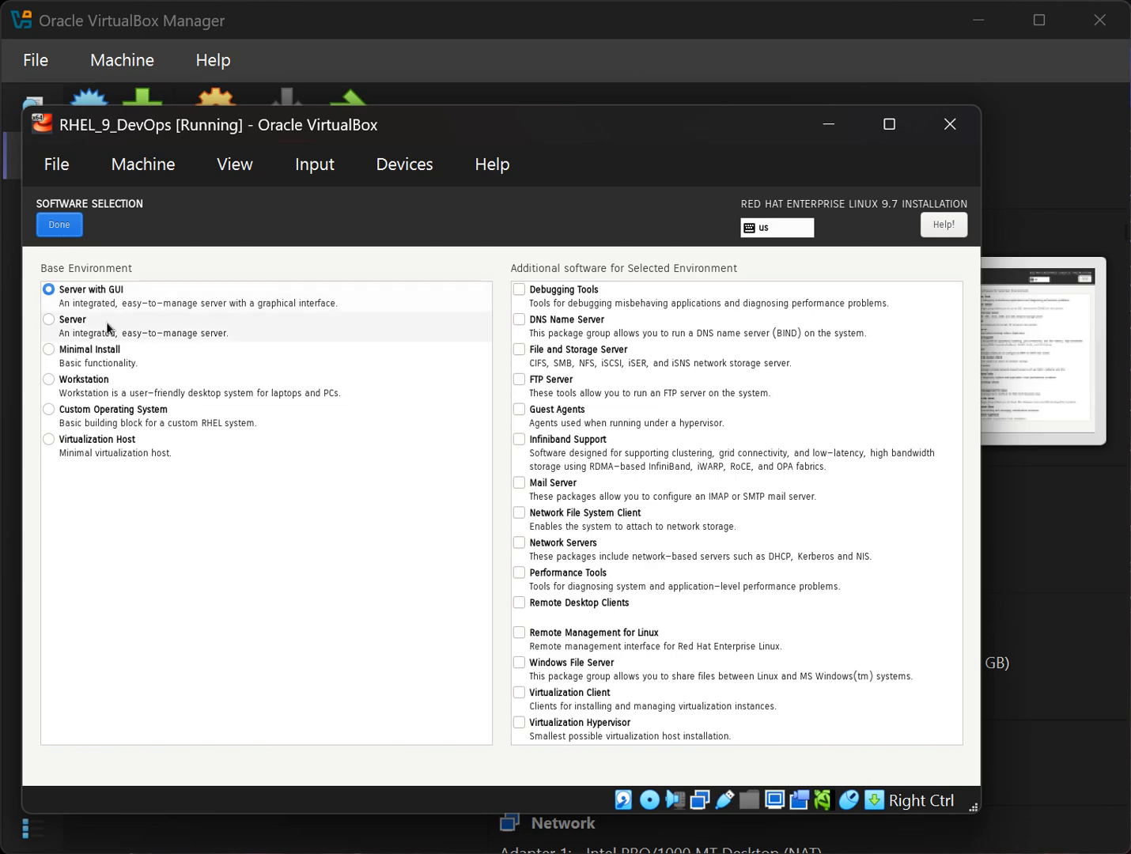
click(50, 321)
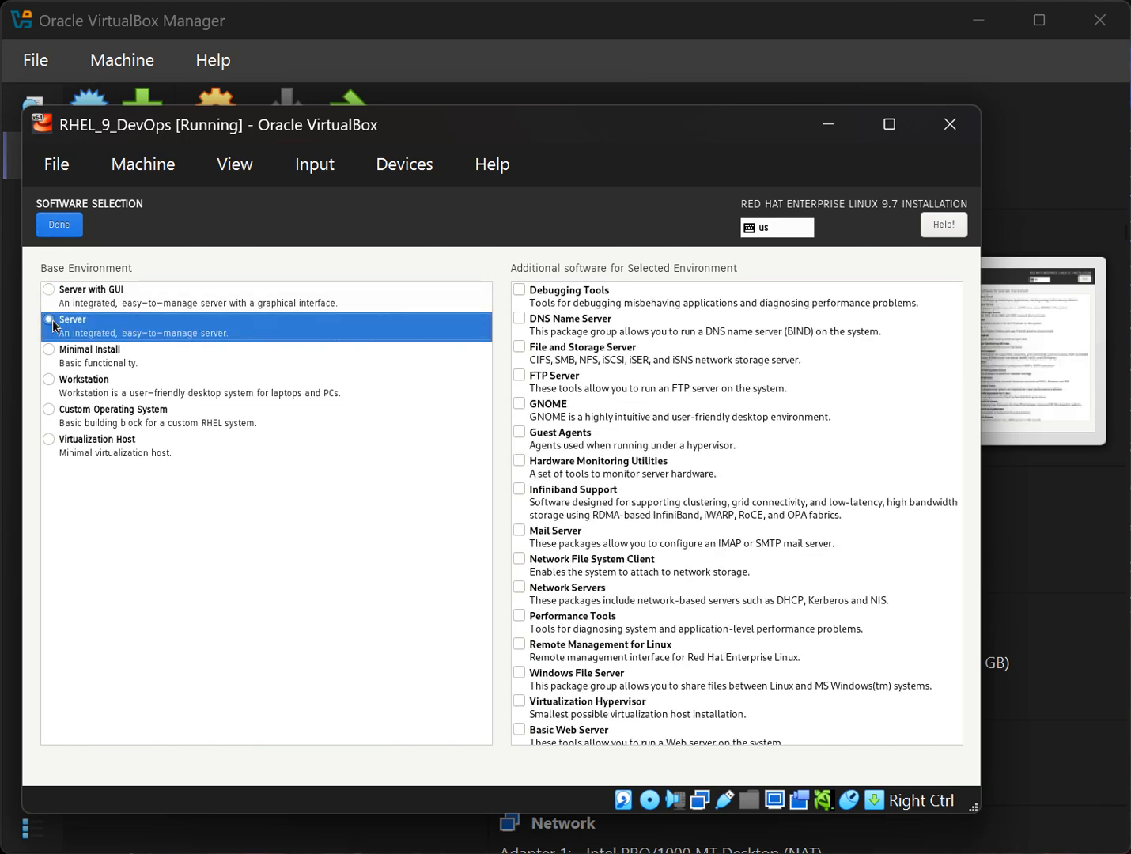
click(78, 369)
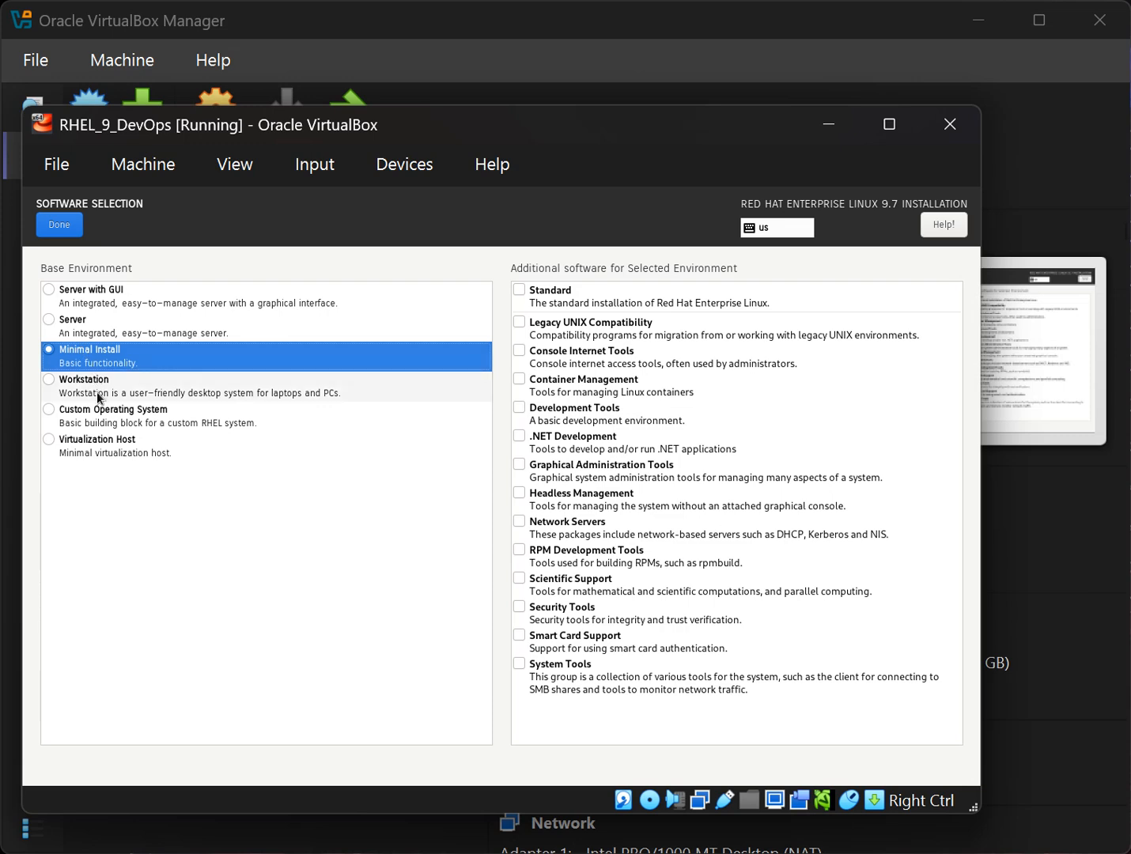
click(87, 335)
key(Up)
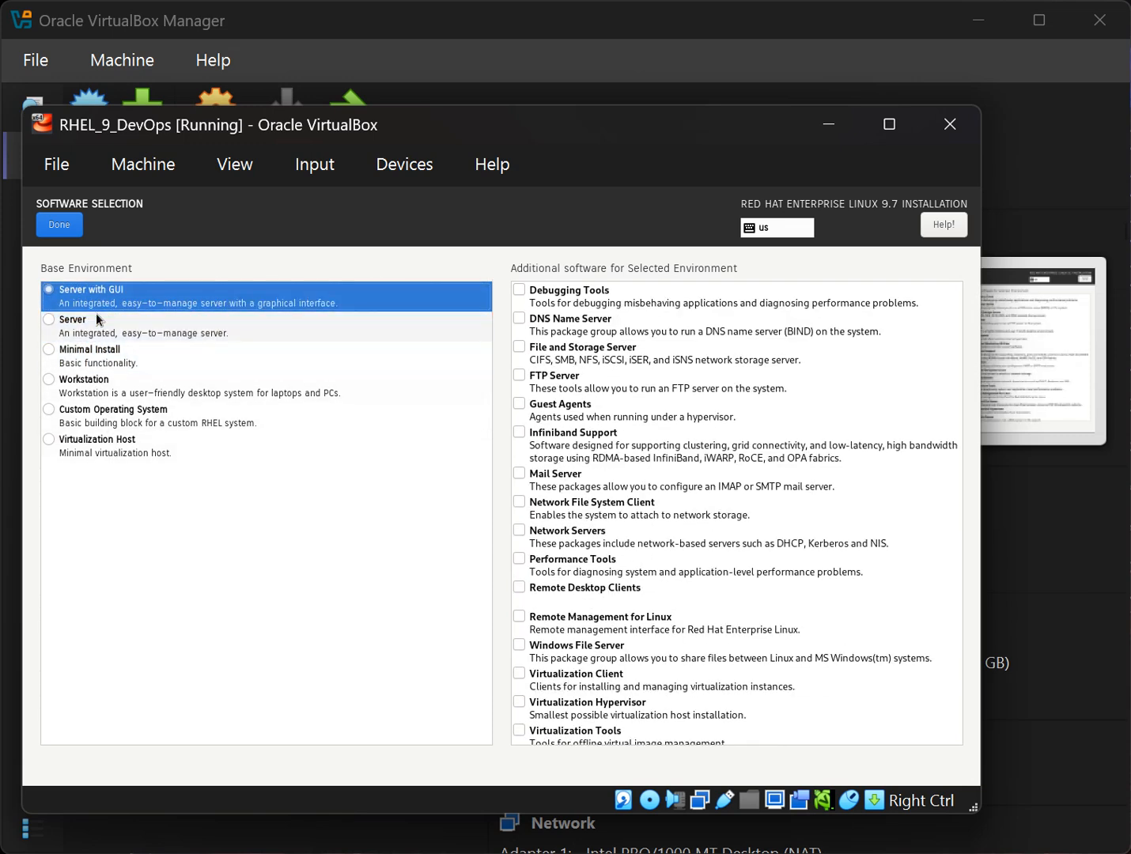
key(Down)
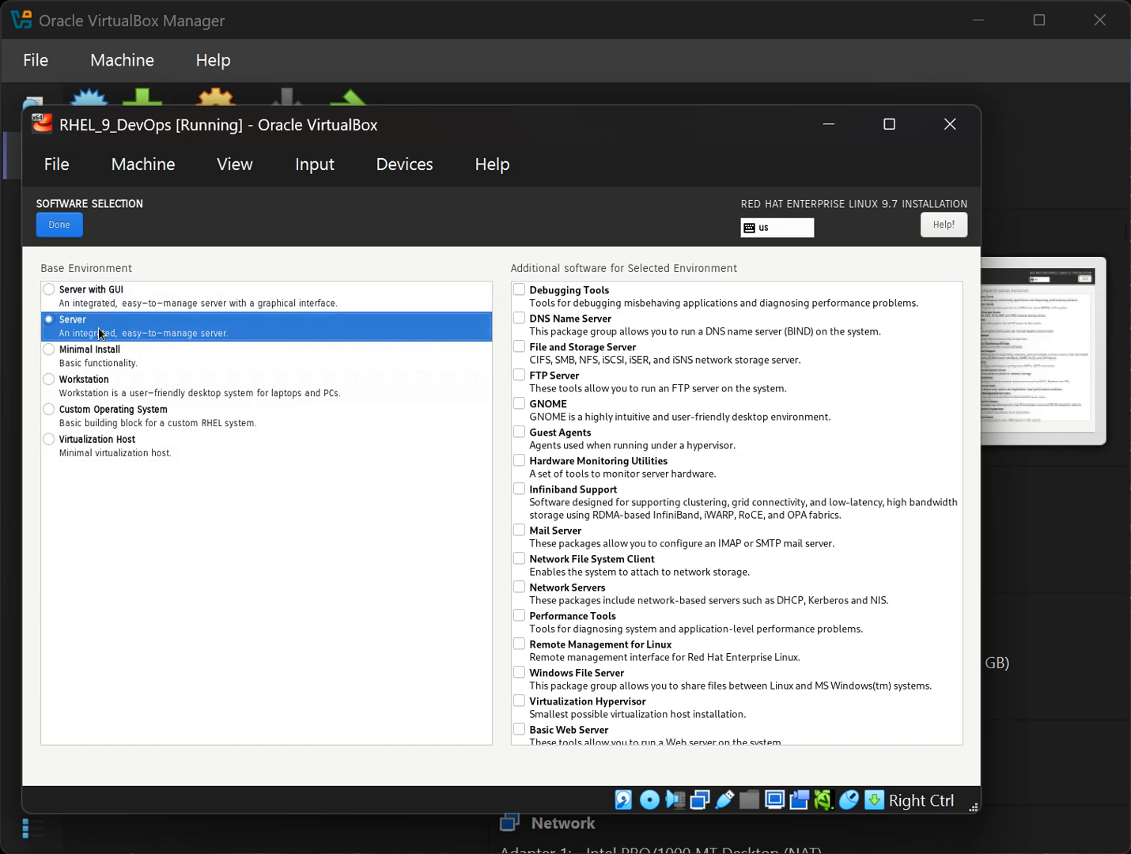
click(106, 307)
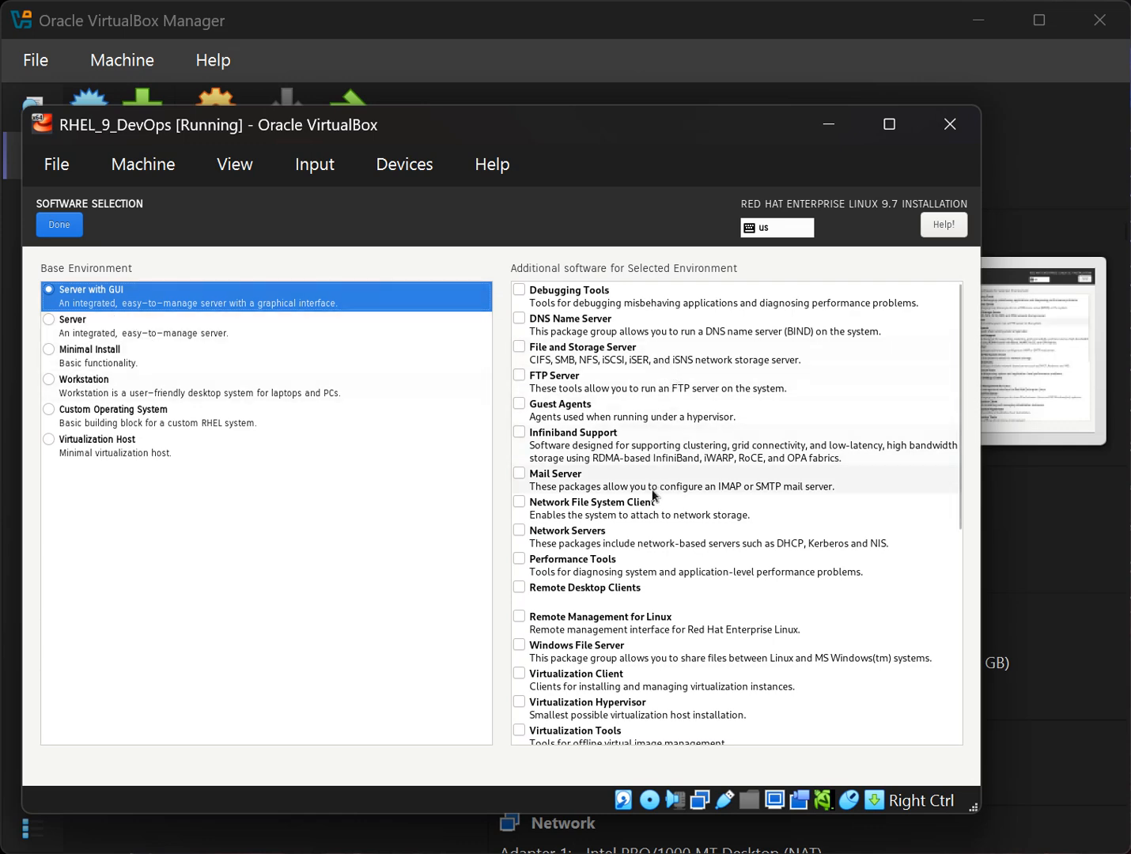
click(89, 332)
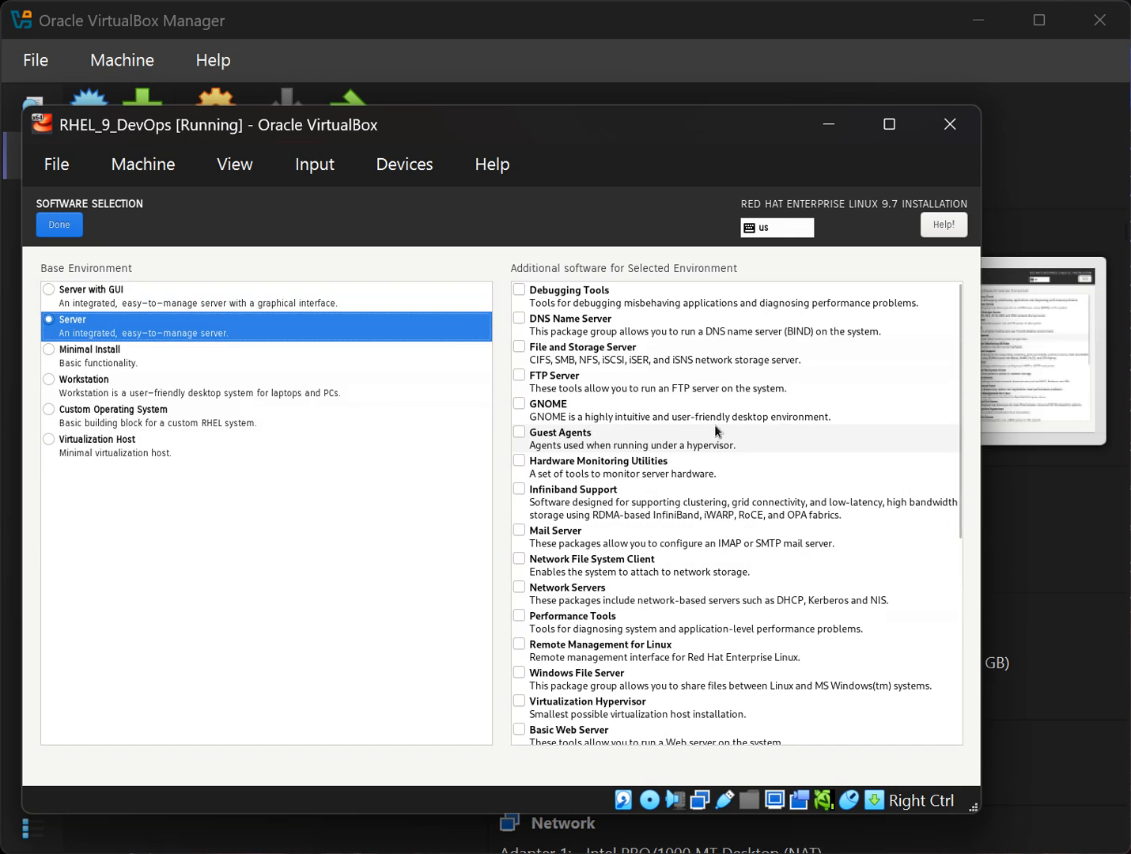
click(237, 307)
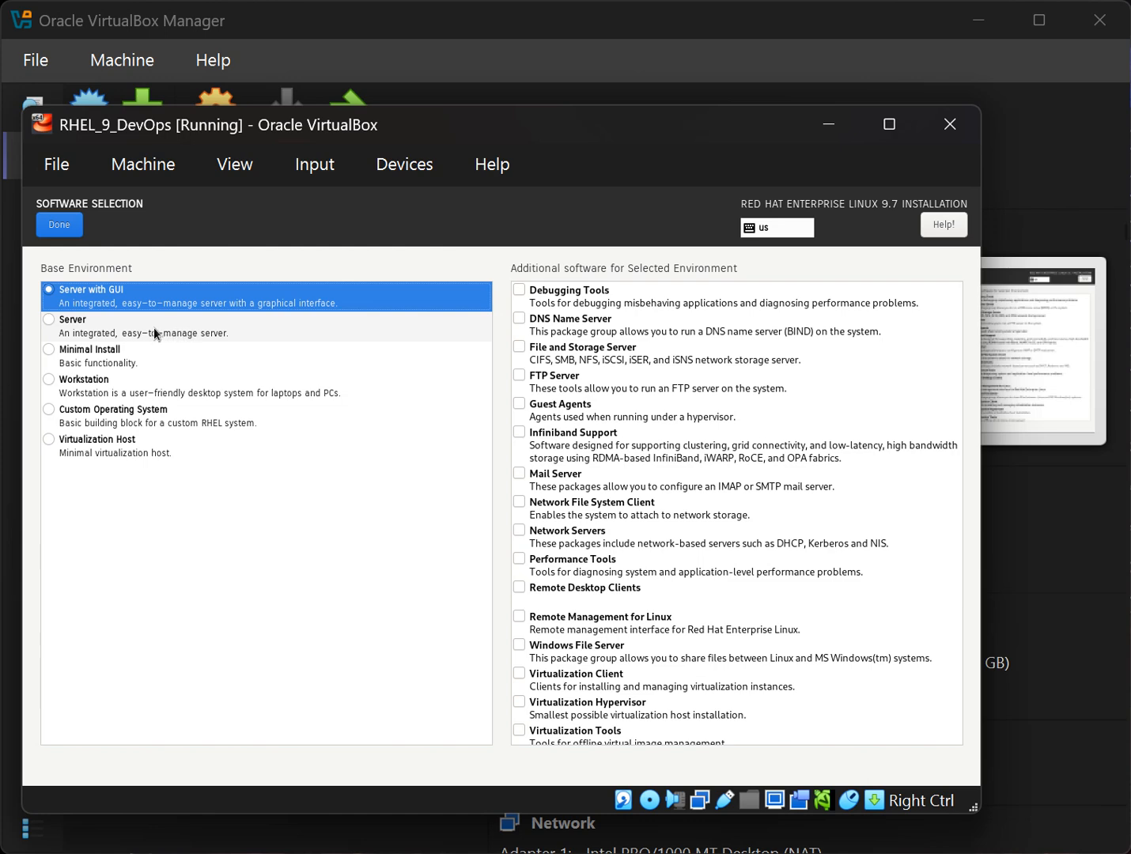
click(71, 323)
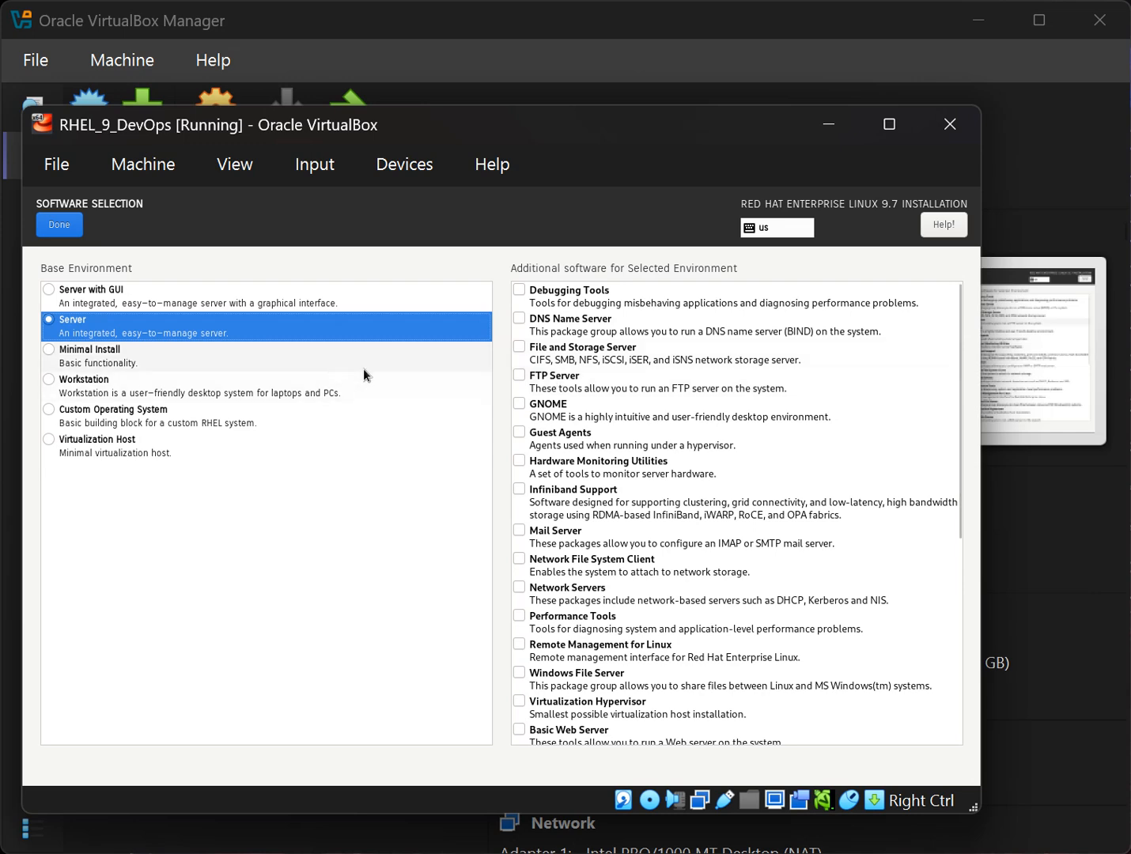
Toggle the Legacy UNIX Compatibility, Console Internet Tools and Basic Web Server add-ons on and off.
scroll(803, 569, down, 5)
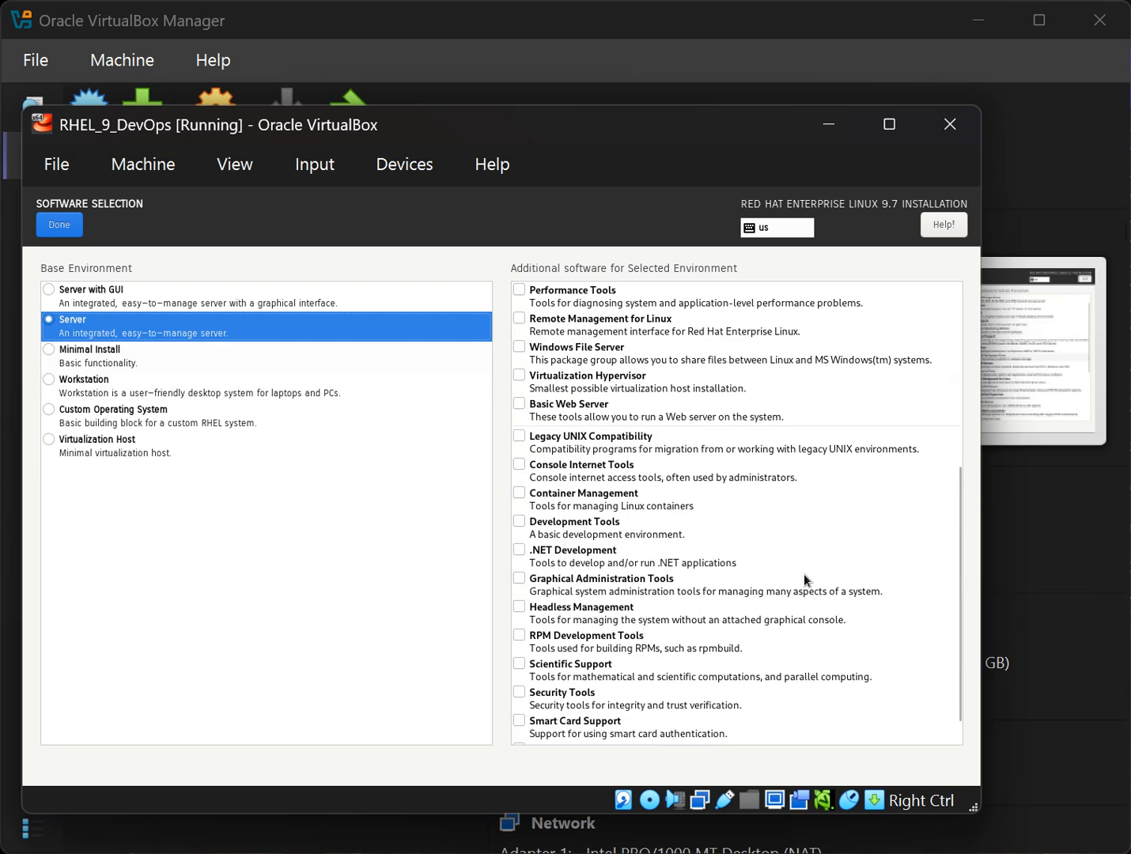
scroll(804, 582, down, 1)
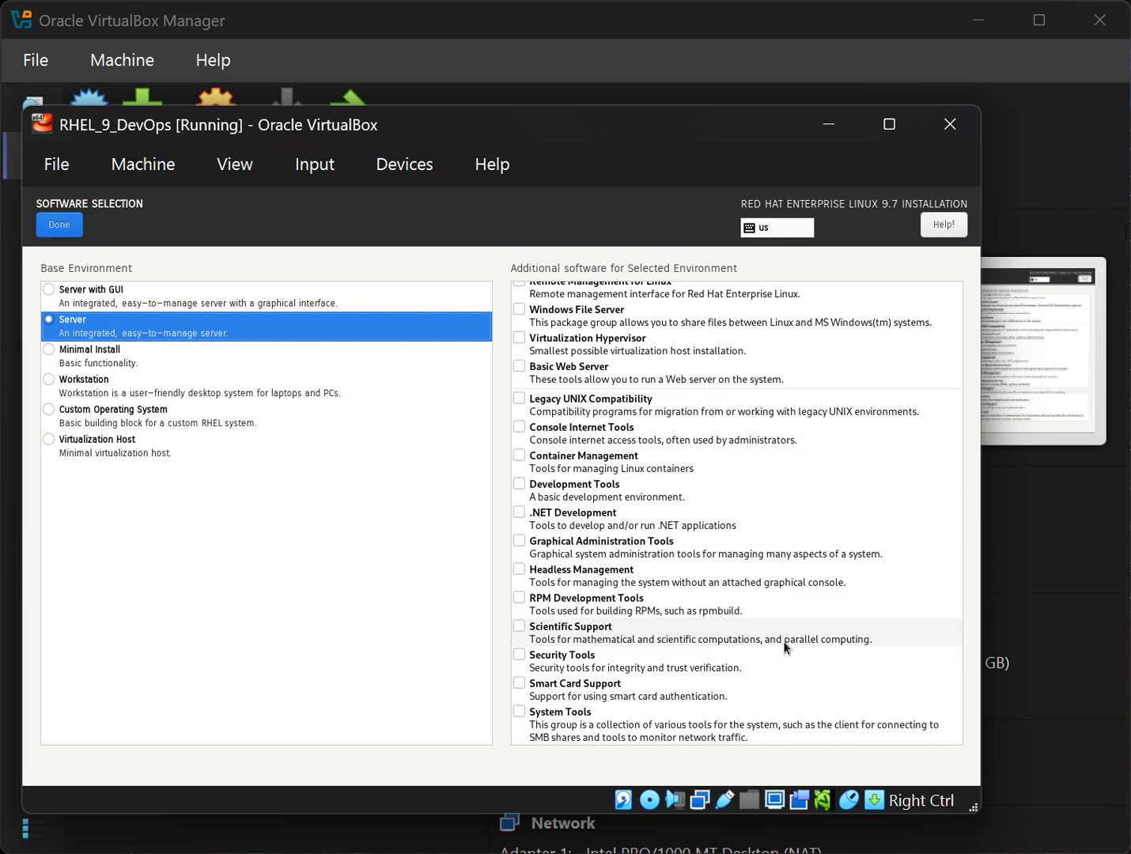
click(574, 402)
click(598, 438)
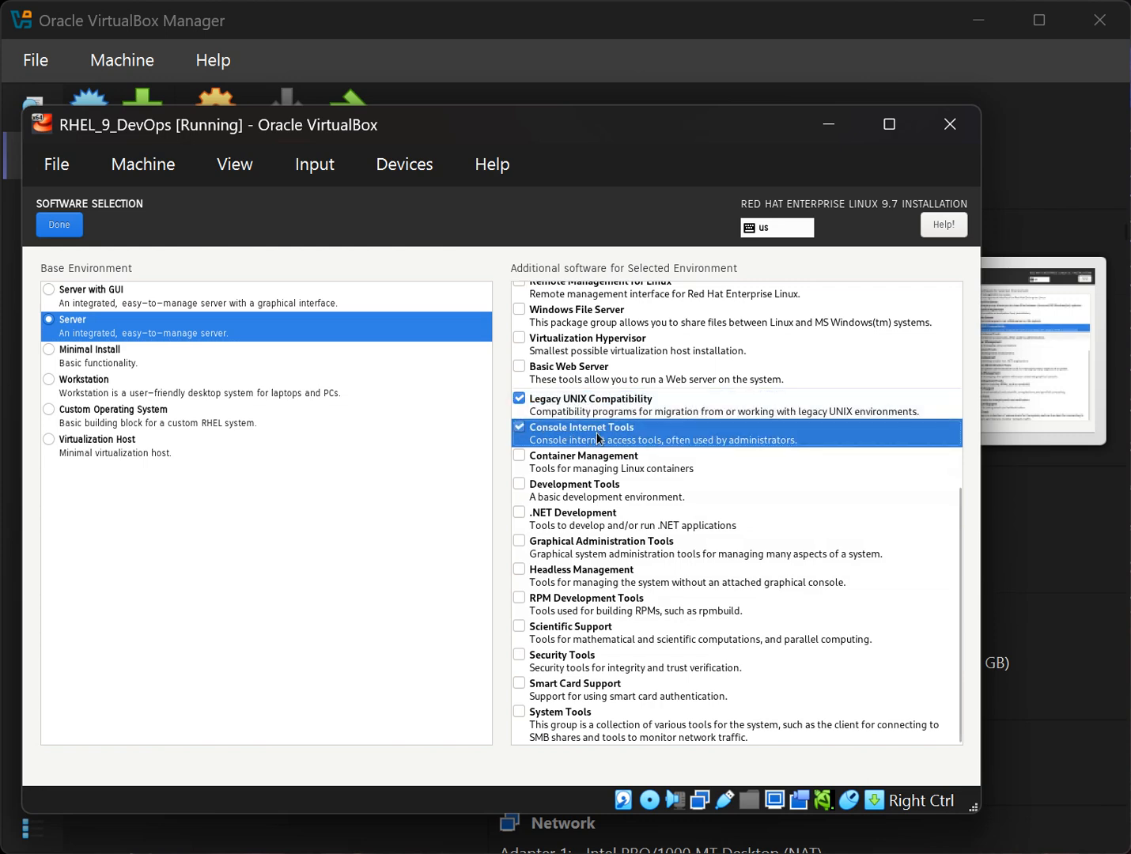
click(588, 385)
scroll(759, 573, up, 2)
scroll(758, 572, up, 2)
click(595, 597)
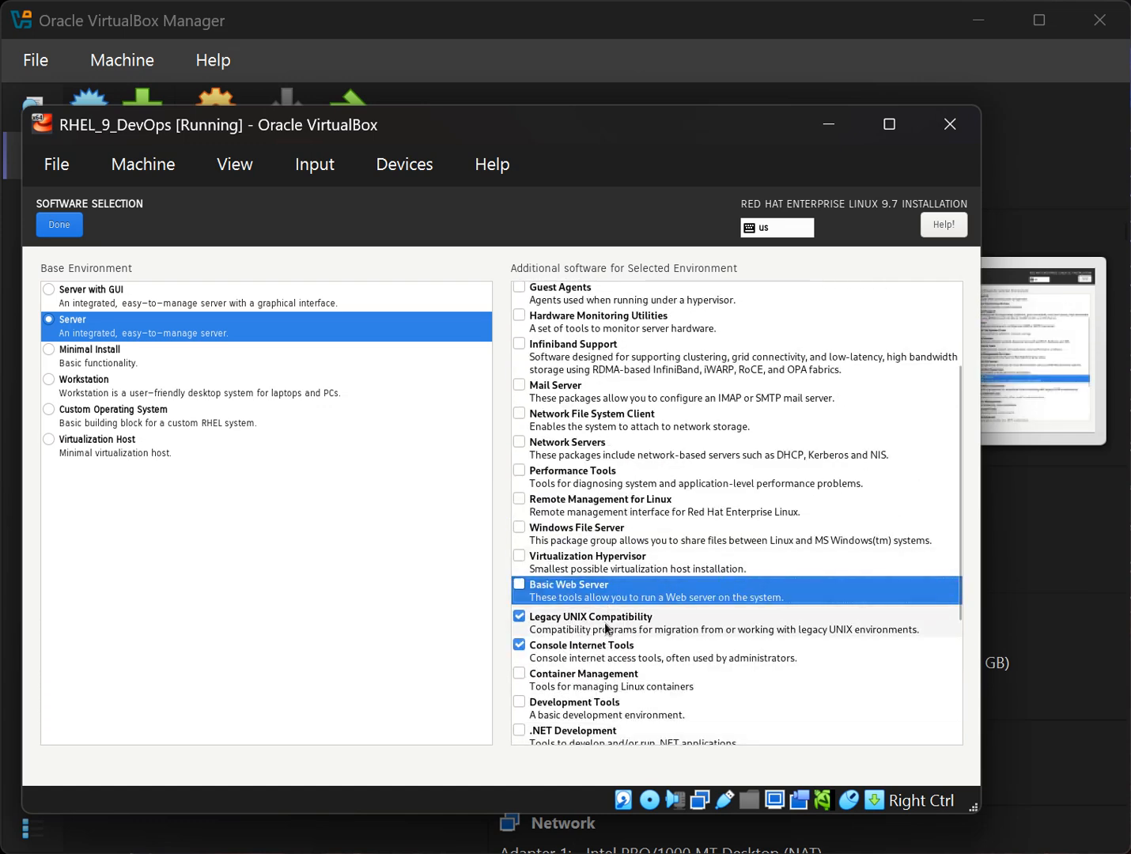
click(603, 622)
click(619, 658)
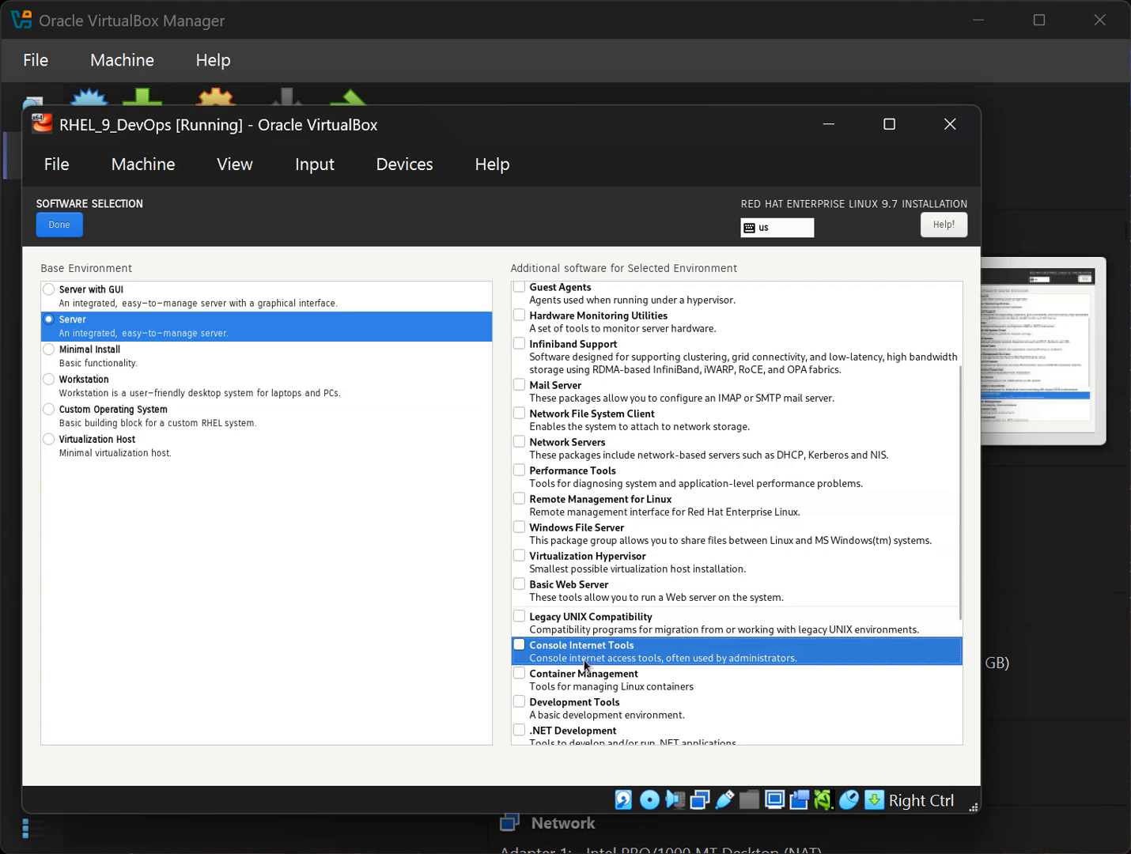
Drop Legacy UNIX and Console Internet Tools again, keep Server, and tick Graphical Administration Tools.
click(585, 628)
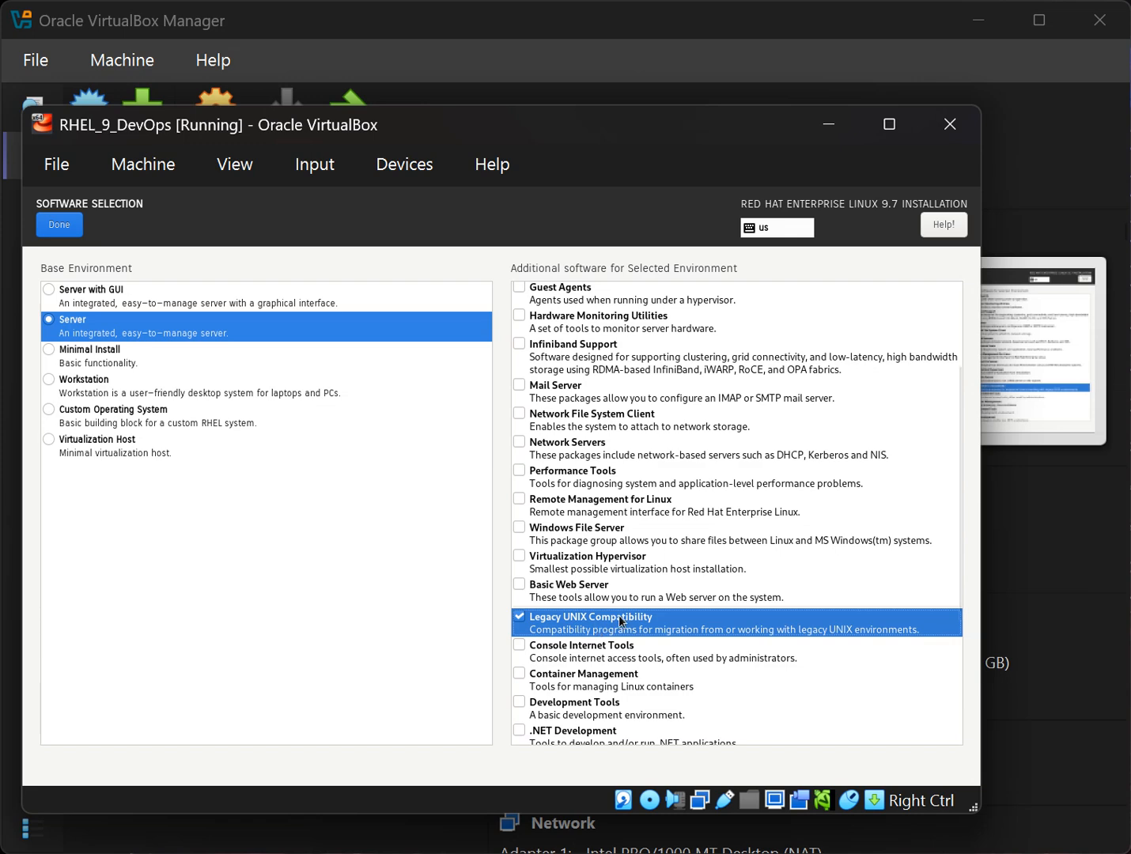
scroll(595, 622, down, 3)
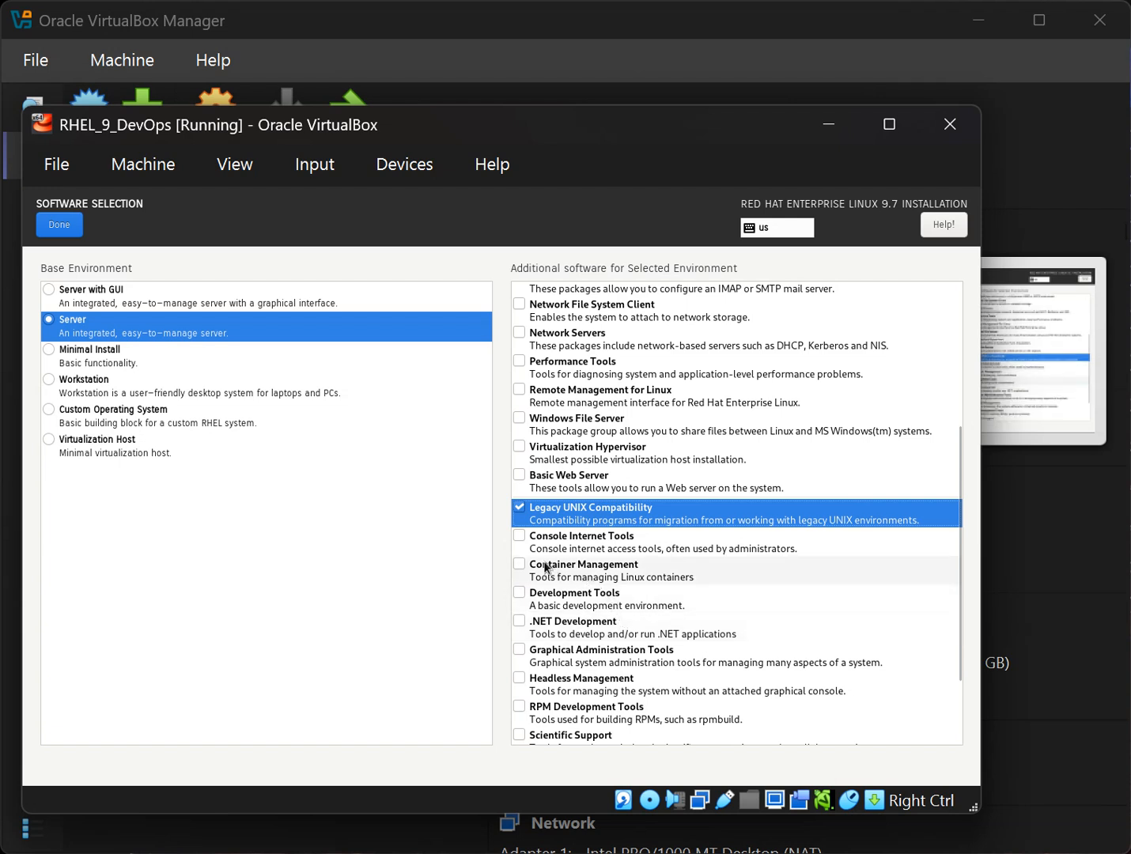
click(559, 557)
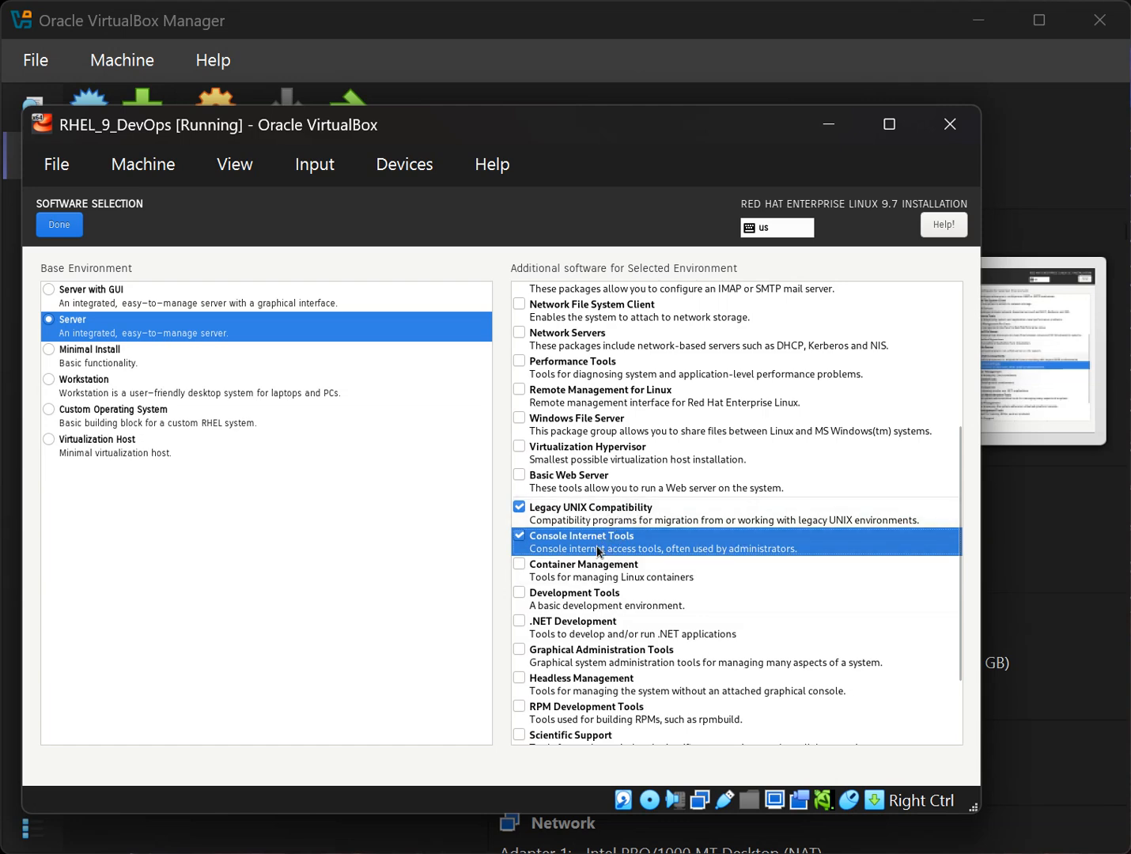
click(677, 549)
click(666, 523)
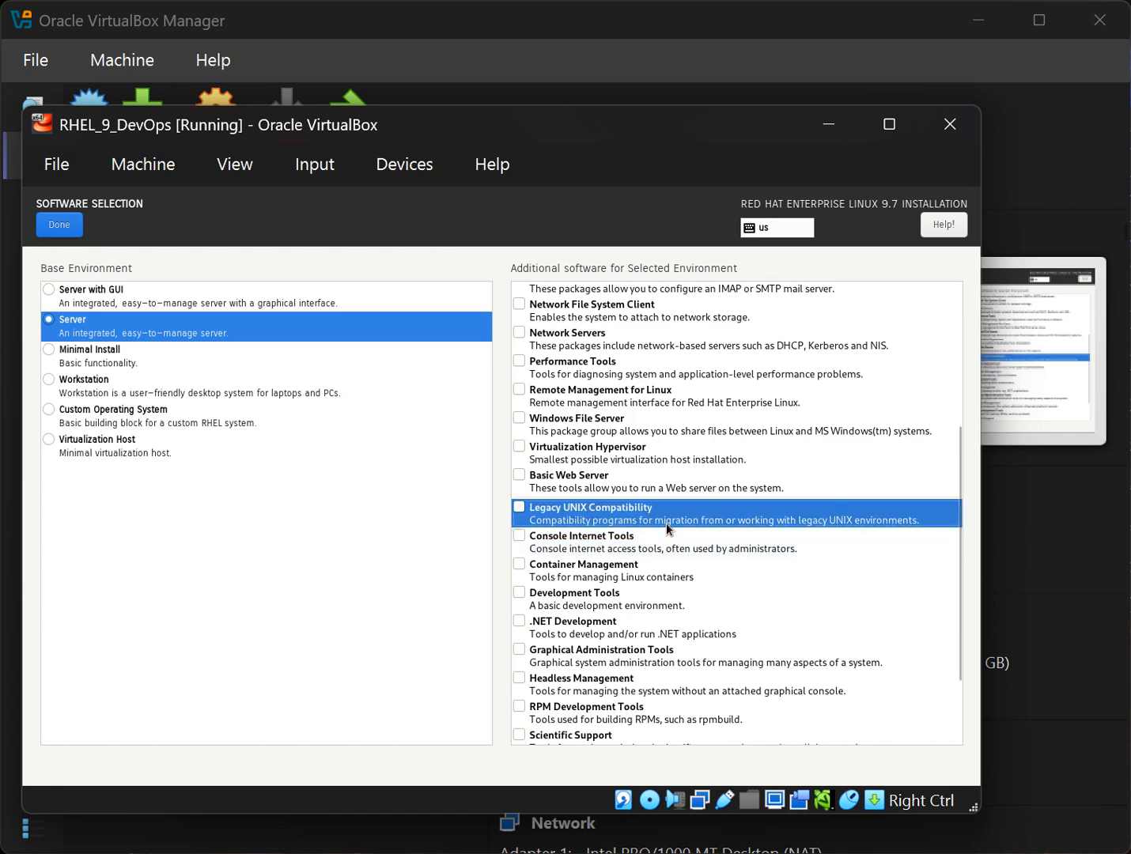
scroll(667, 523, down, 3)
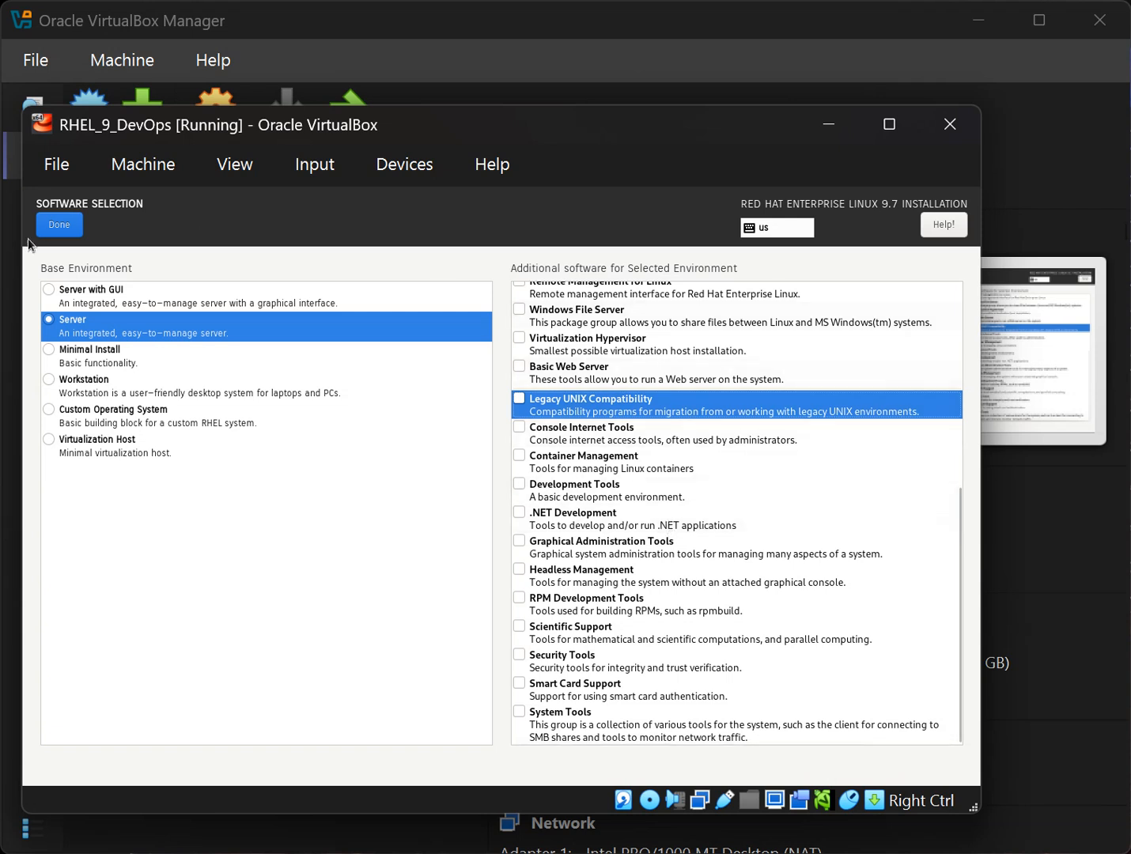
click(66, 323)
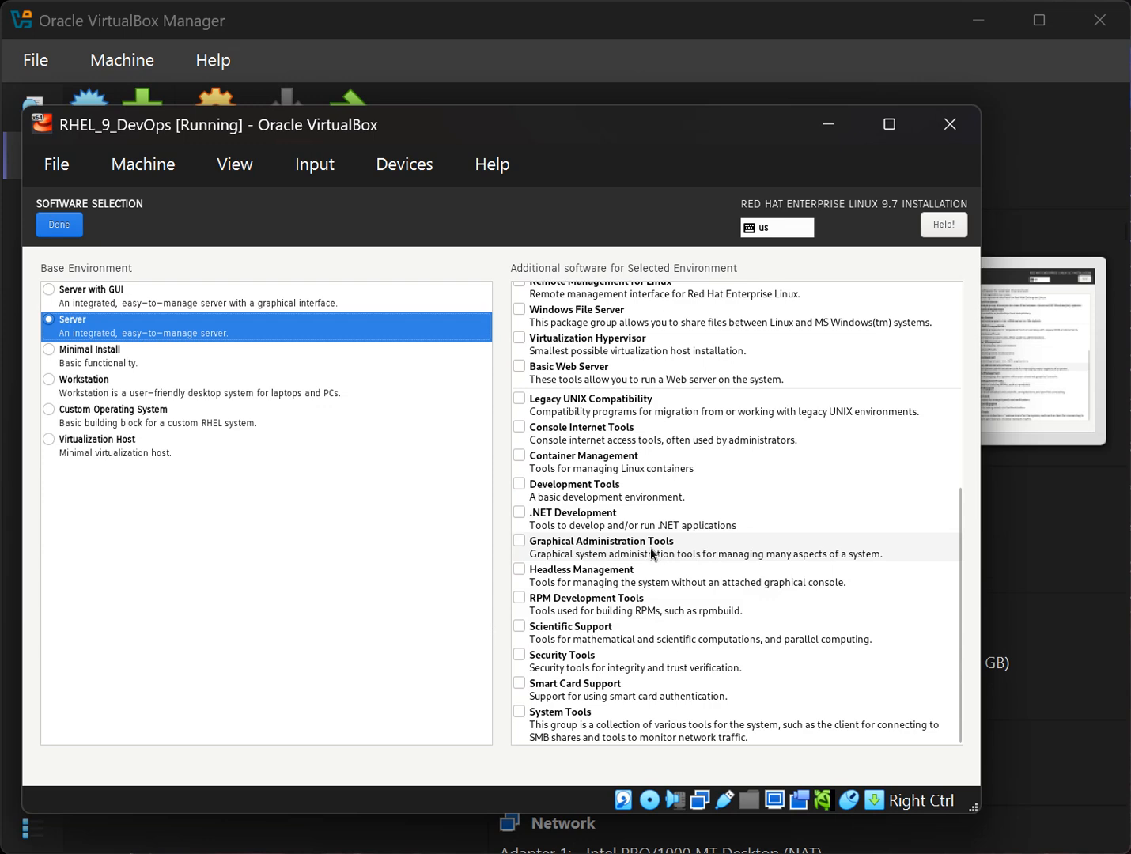
click(639, 547)
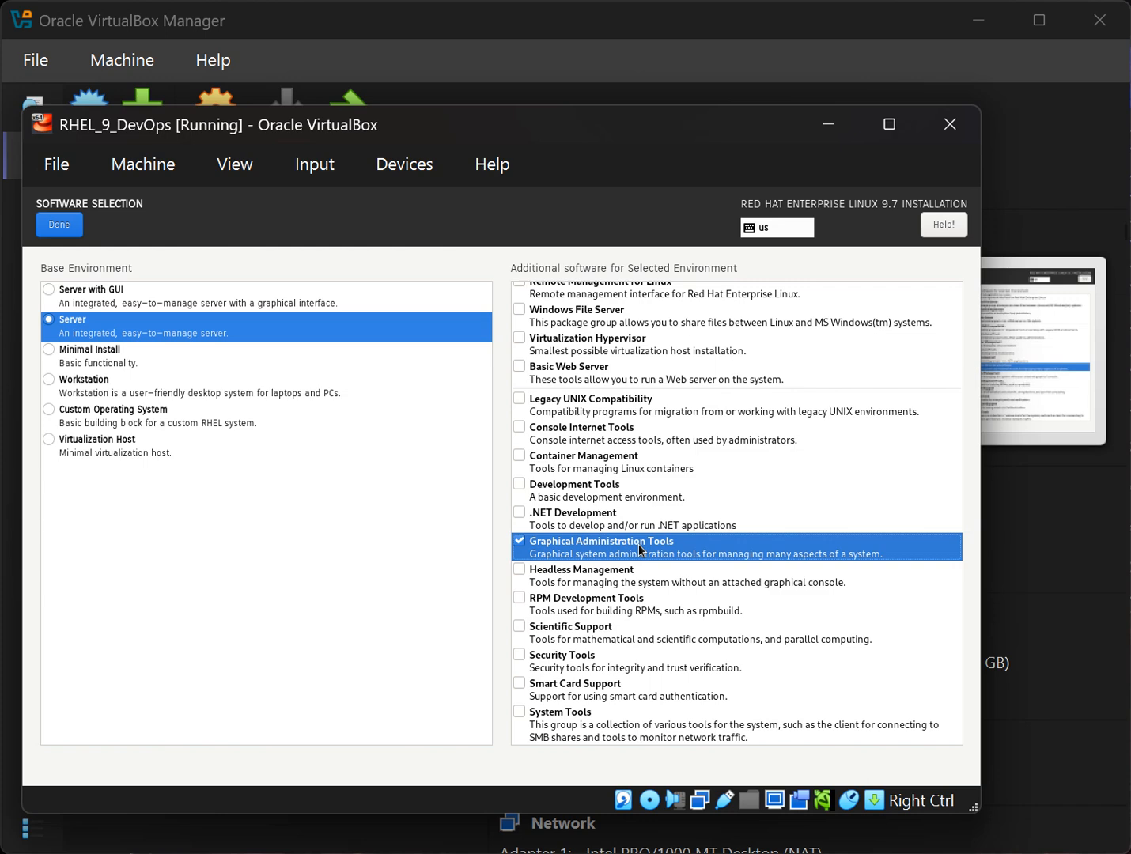
Confirm the Server software selection and begin the RHEL 9.7 installation.
click(57, 229)
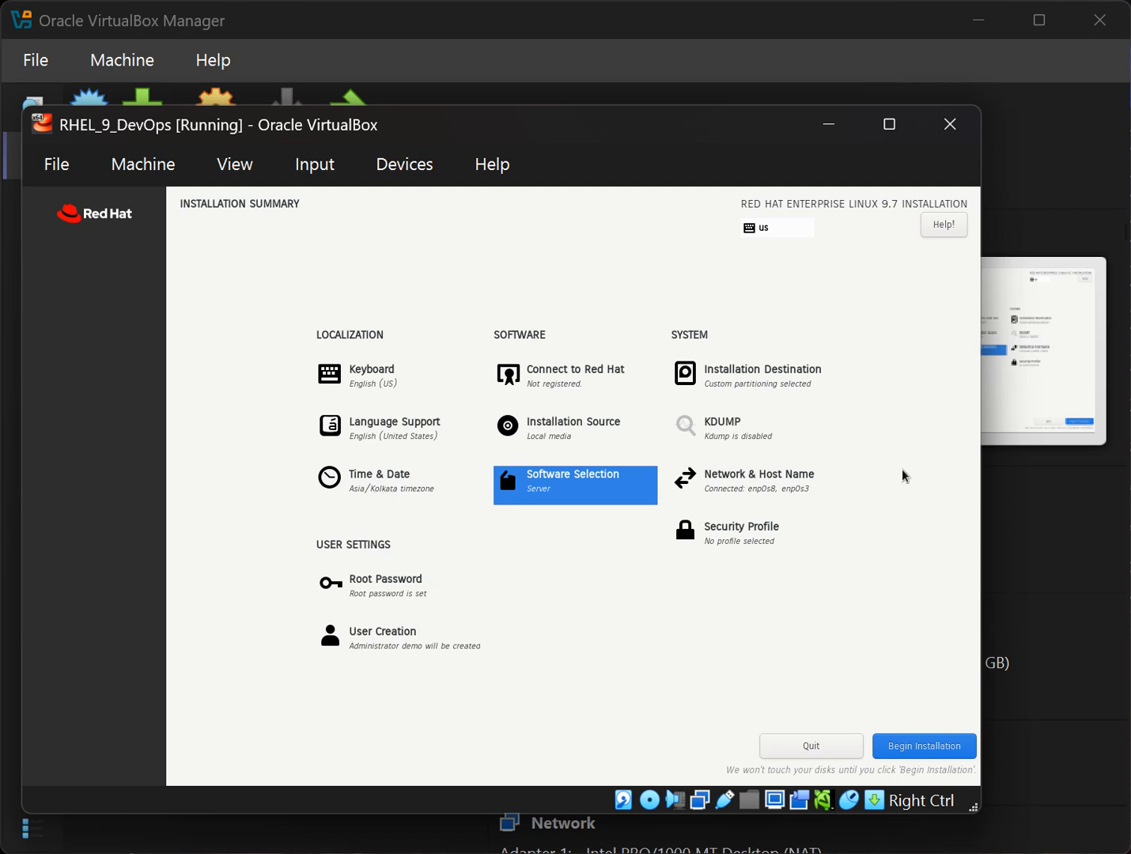
click(945, 746)
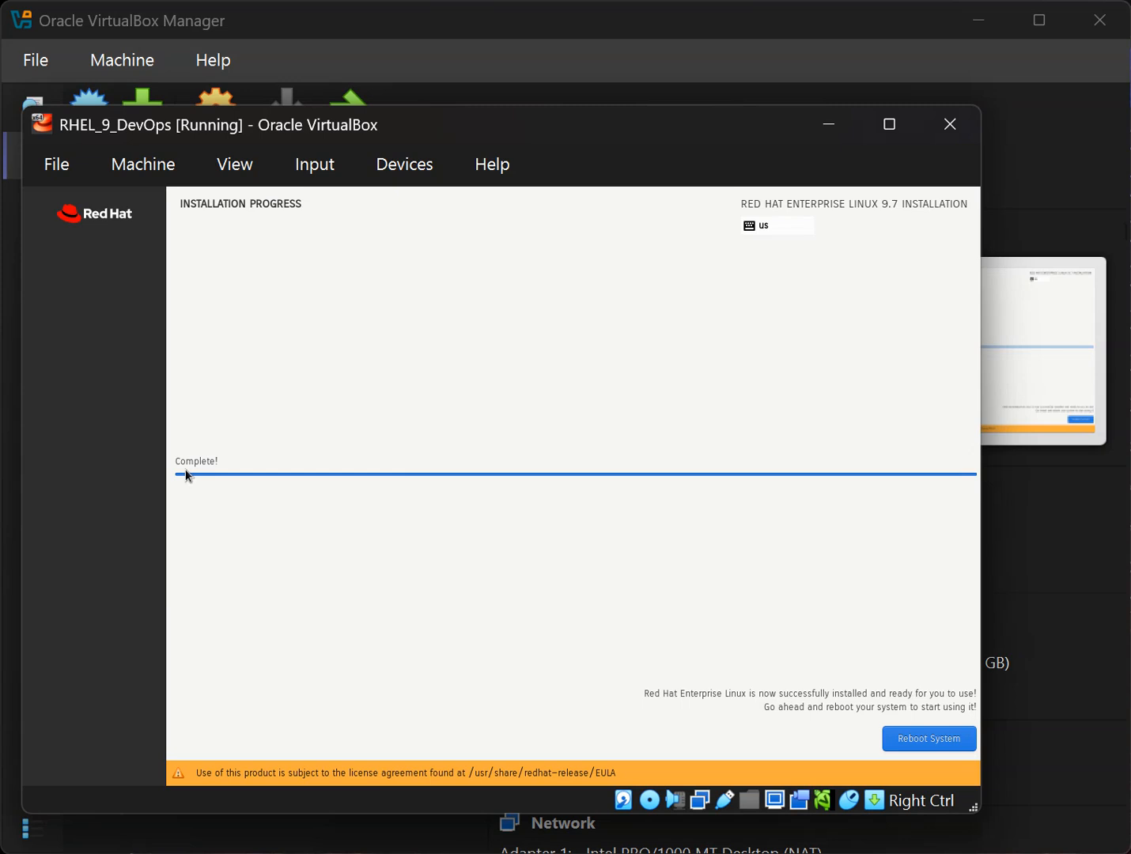
Check the optical drive's disk image, then reboot into the installed RHEL 9.7.
click(912, 746)
click(394, 164)
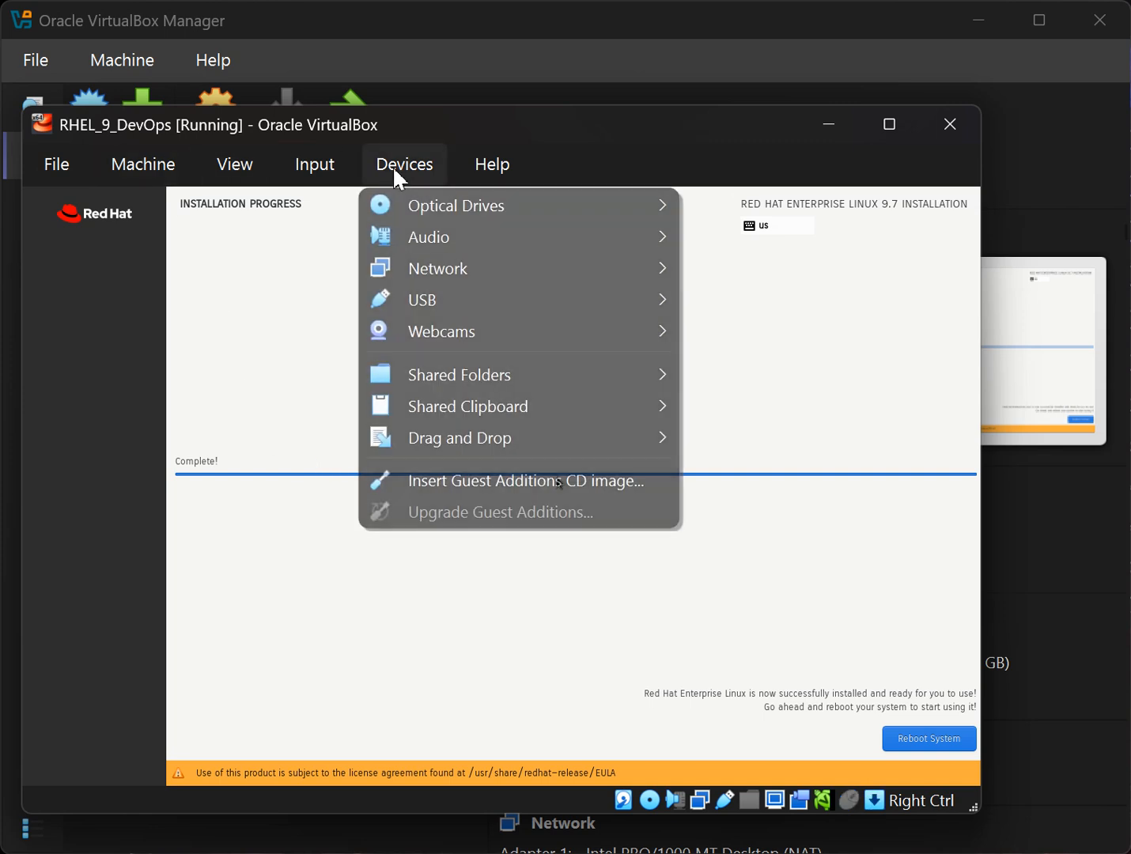
mouse_move(503, 210)
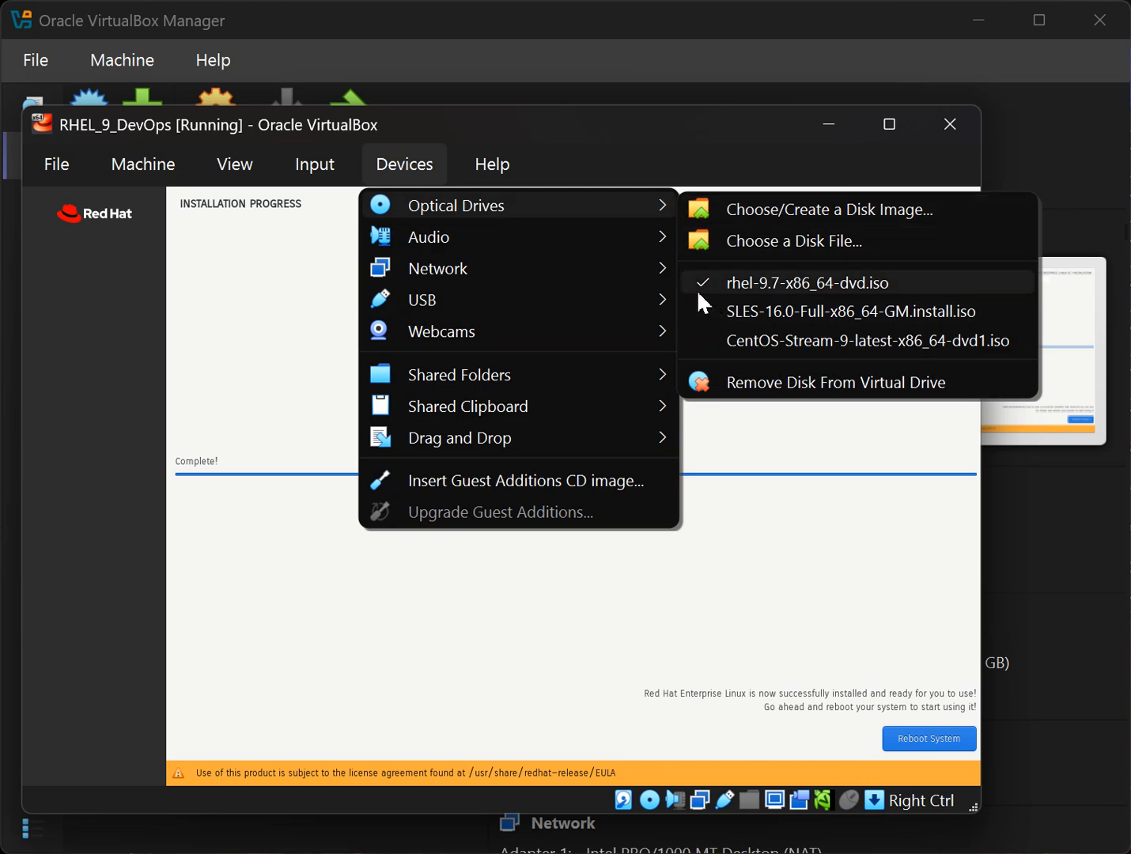
click(268, 309)
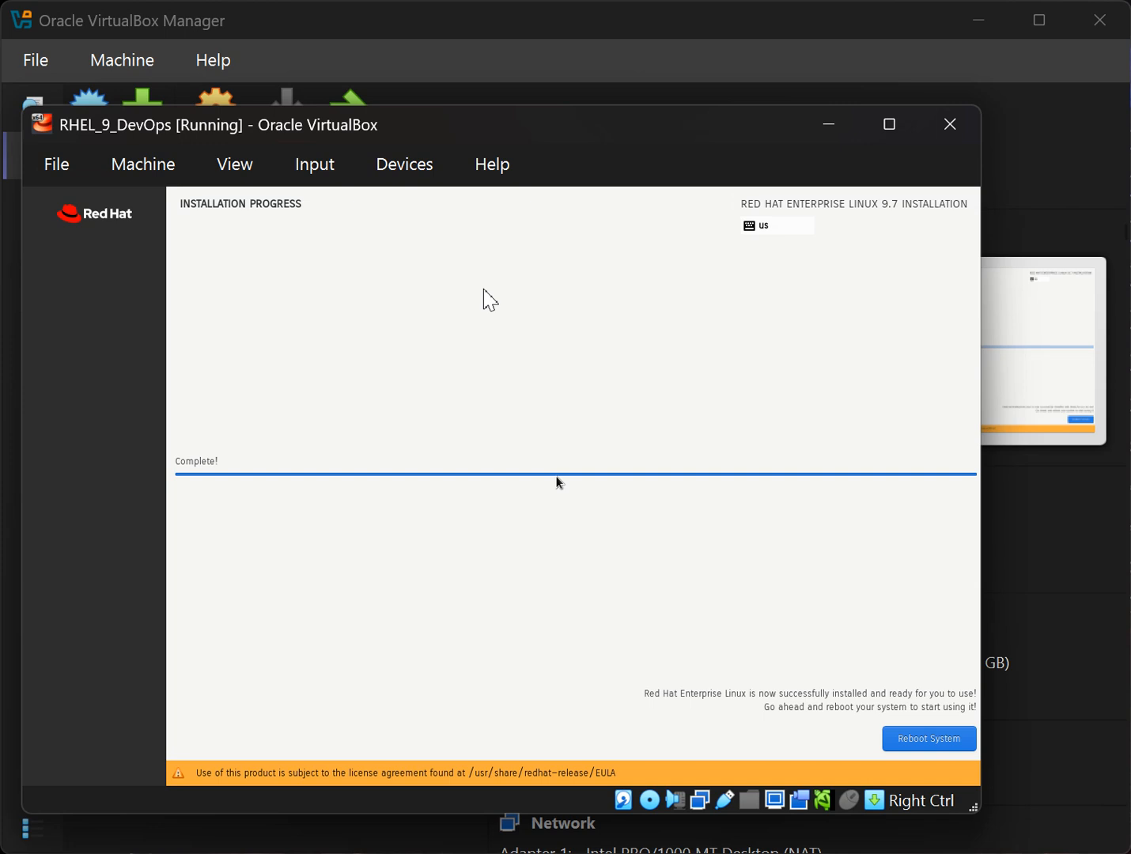
click(935, 746)
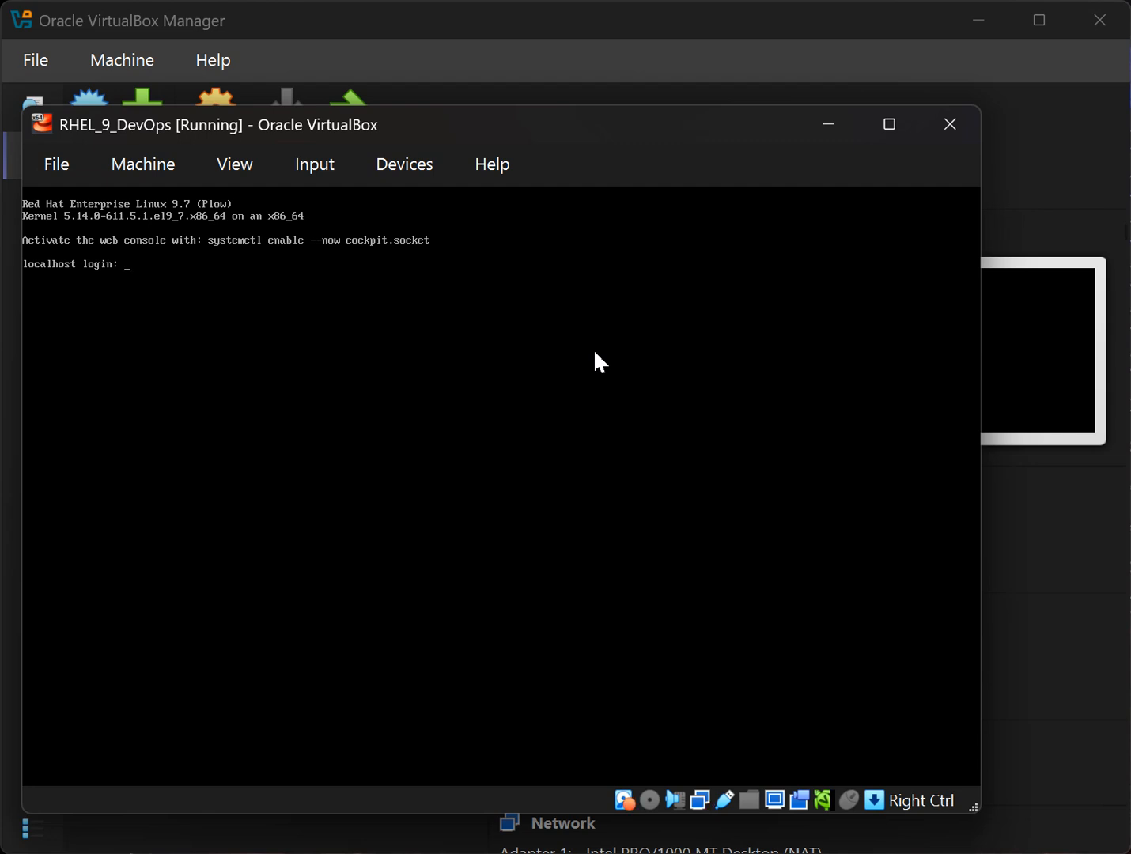
Log in as root and run df -hTP and ip a to check mounts and addresses.
text(root)
key(Return)
key(Return)
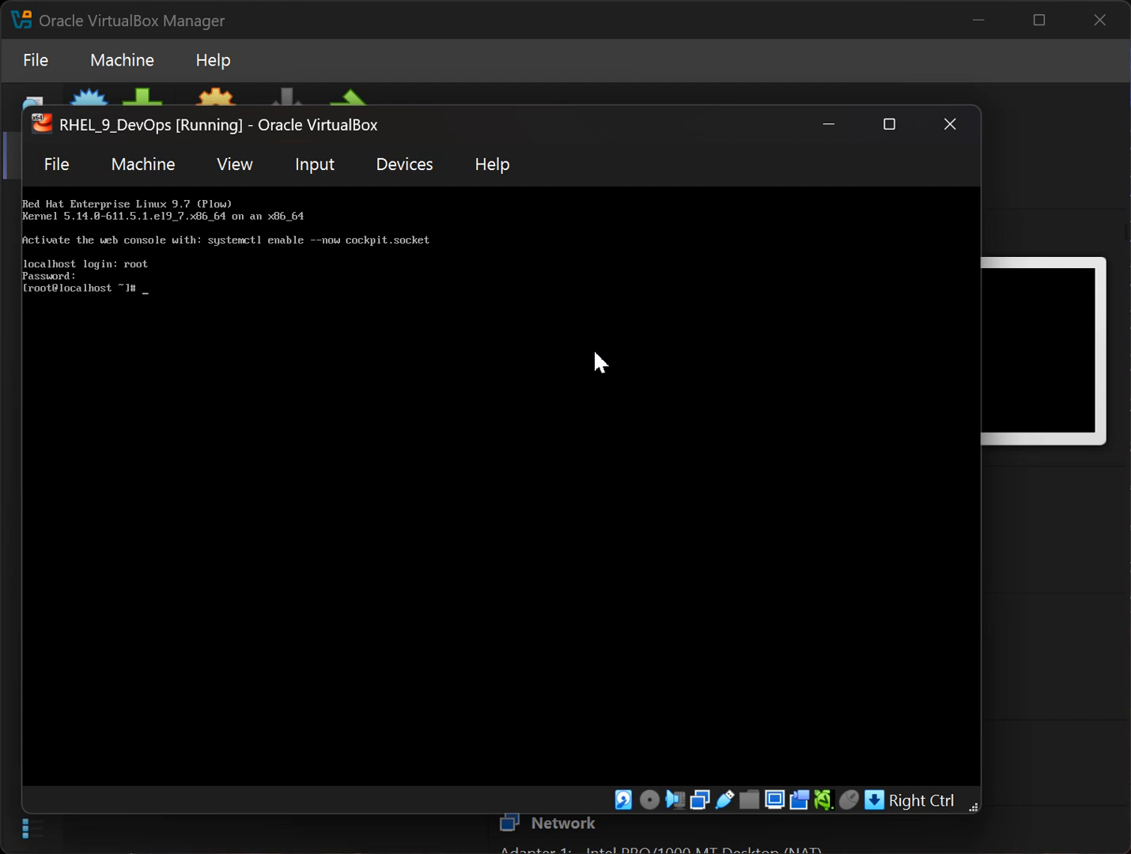
text(df -hTP)
key(Return)
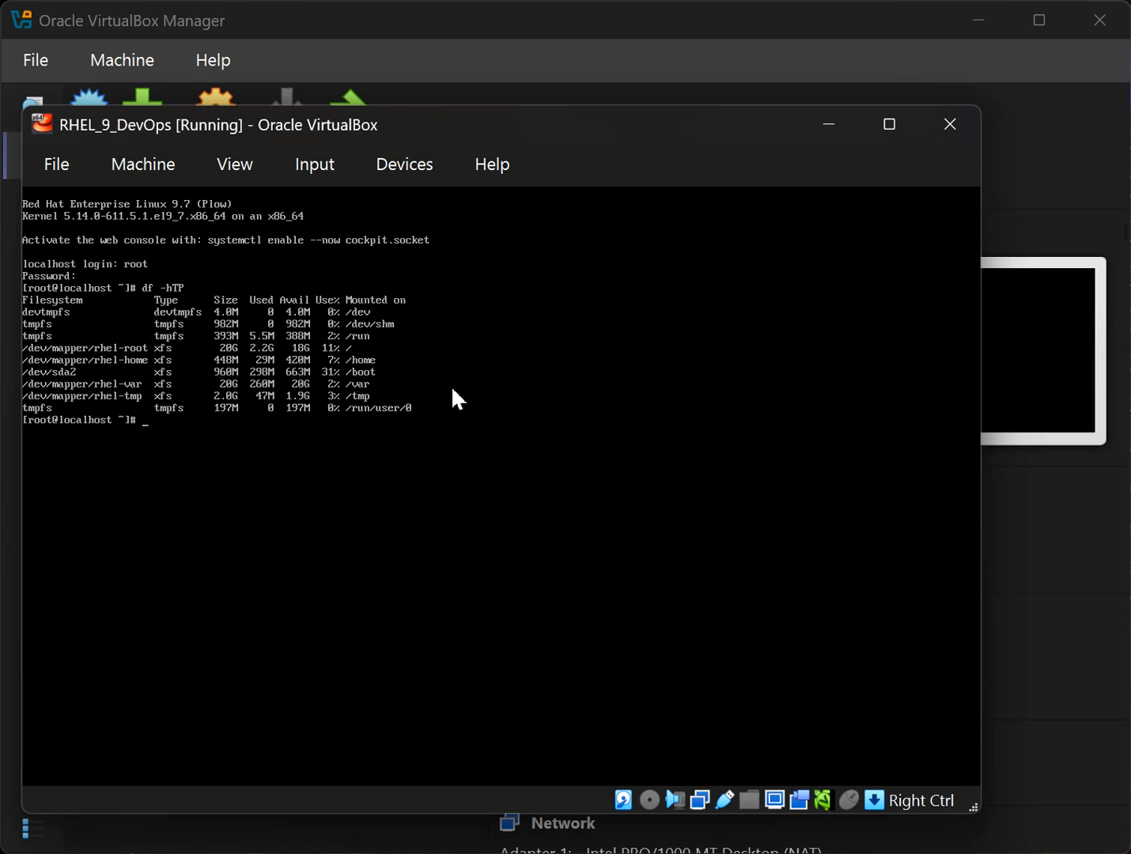
text(ip a)
key(Return)
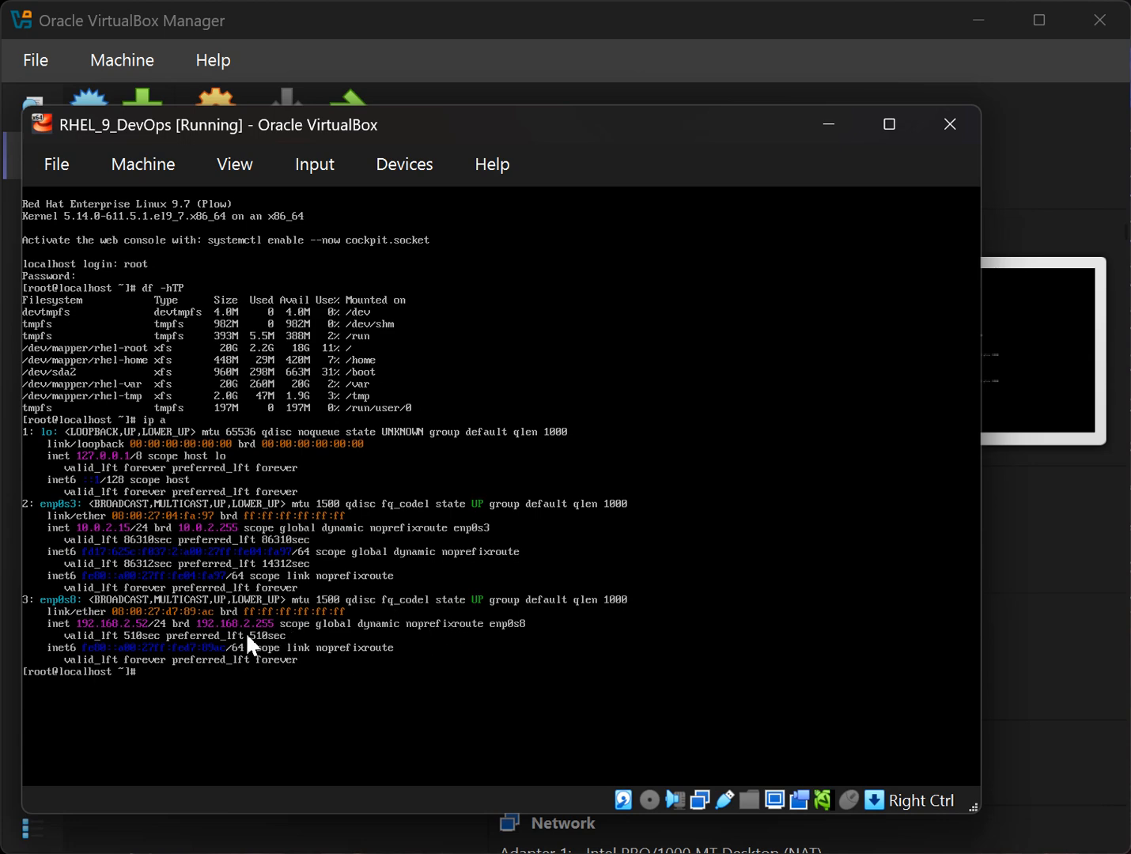
Accept the PuTTY host key for the SSH connection to 192.168.2.52.
click(125, 638)
key(Control_R)
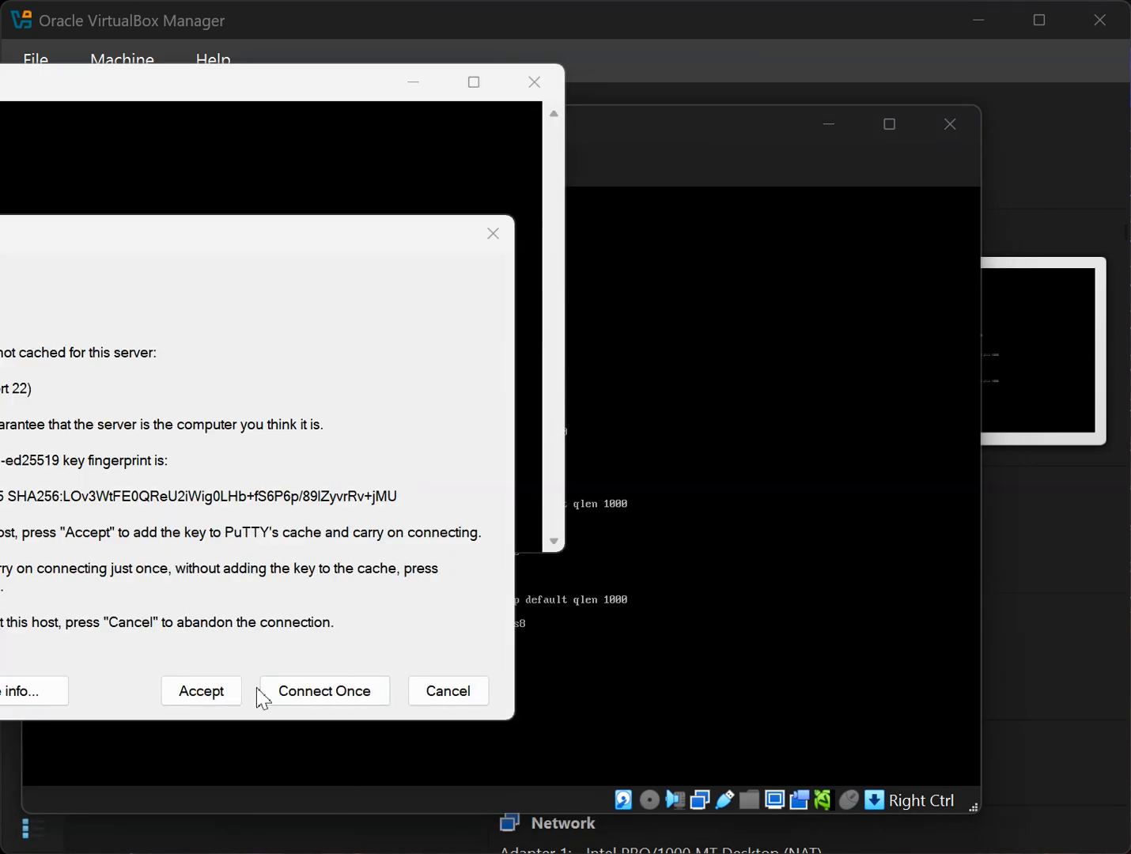
click(207, 696)
Center the PuTTY terminal and log in as demo with the account password.
drag(185, 82, 596, 201)
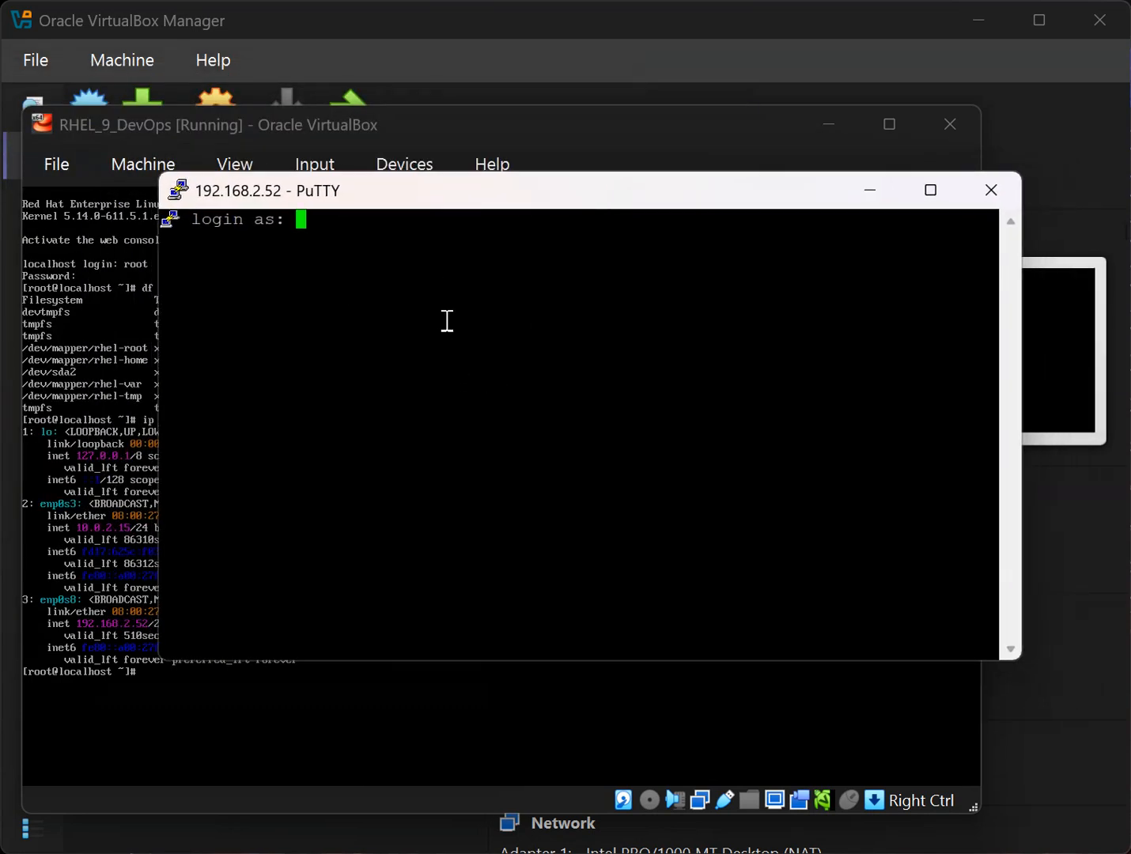
drag(346, 202, 378, 159)
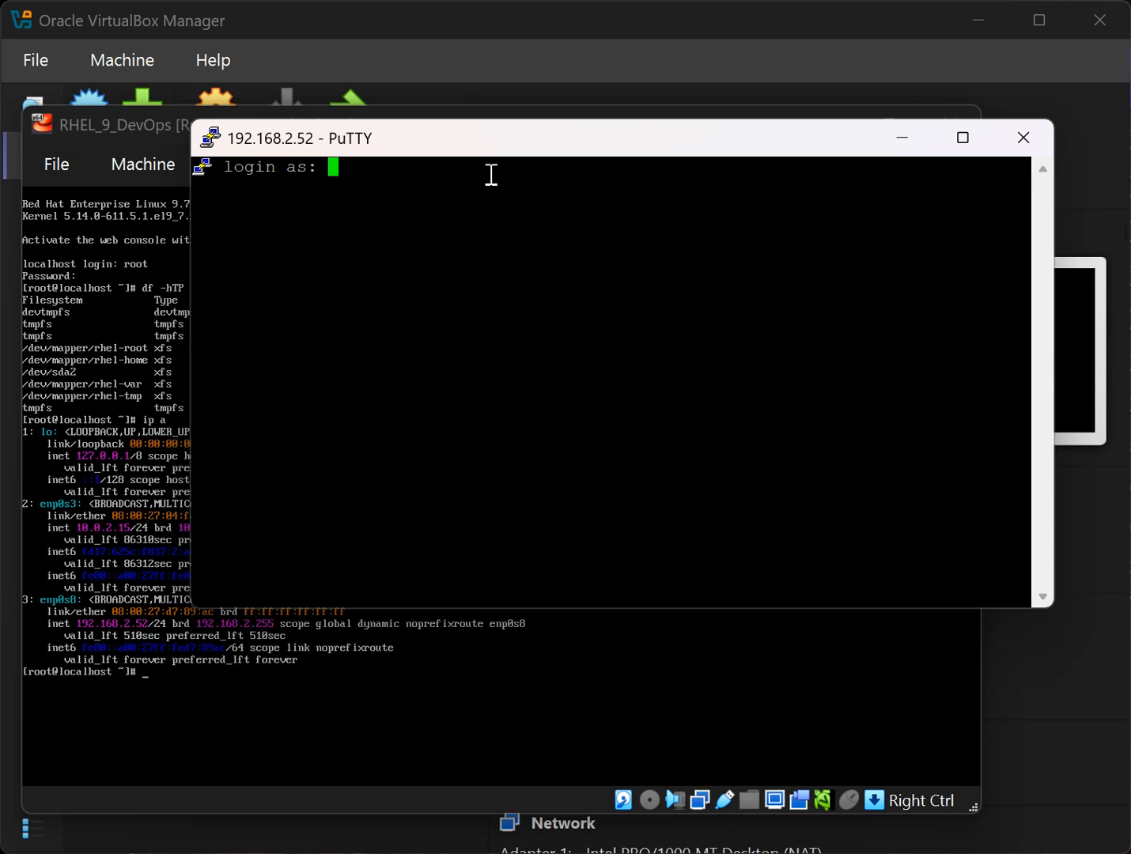
drag(492, 156, 490, 162)
text(demo)
key(Return)
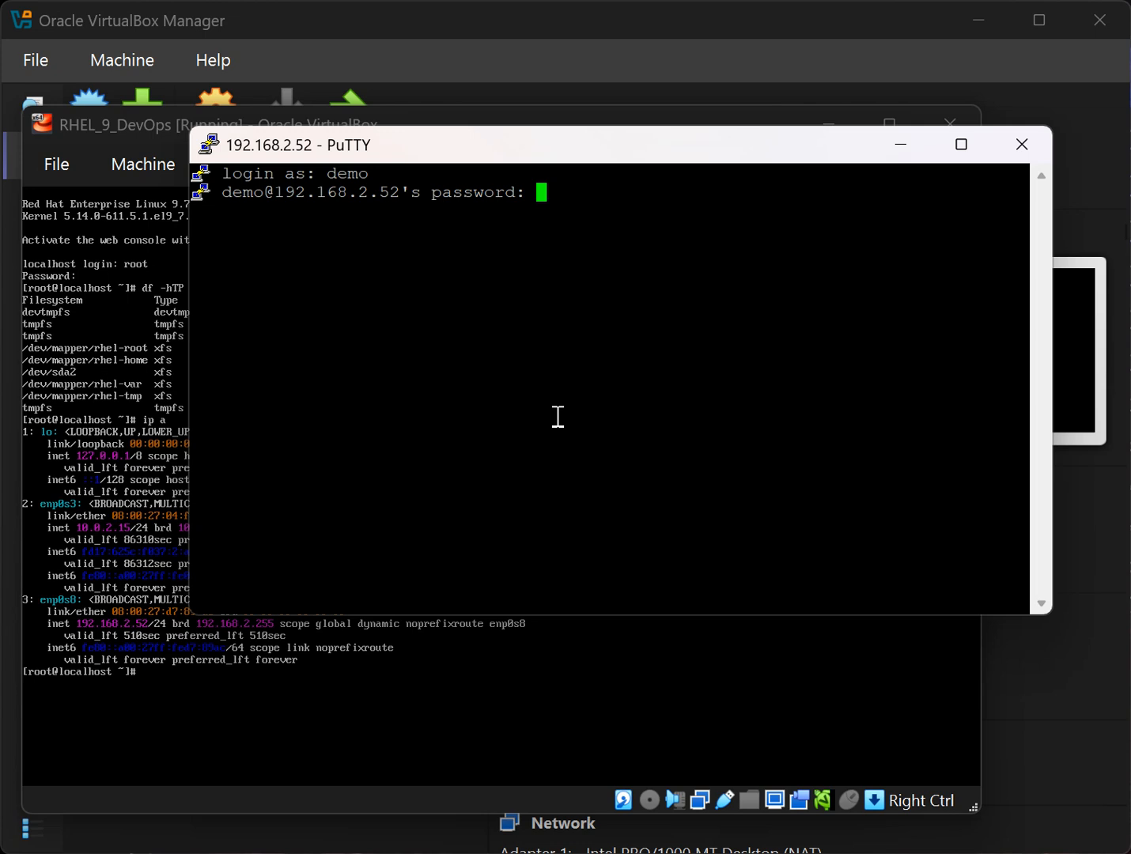
key(Return)
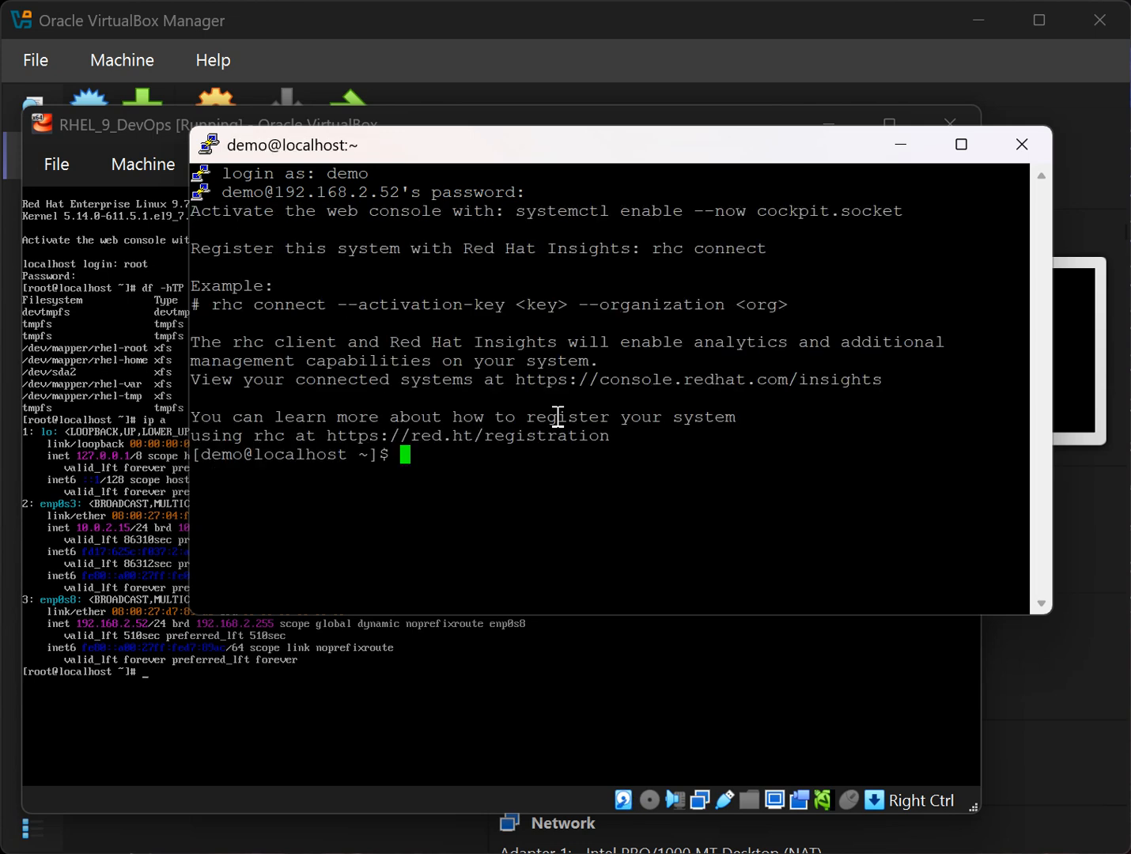
Count installed packages with rpm -qa | wc -l, showing 678.
drag(517, 210, 900, 206)
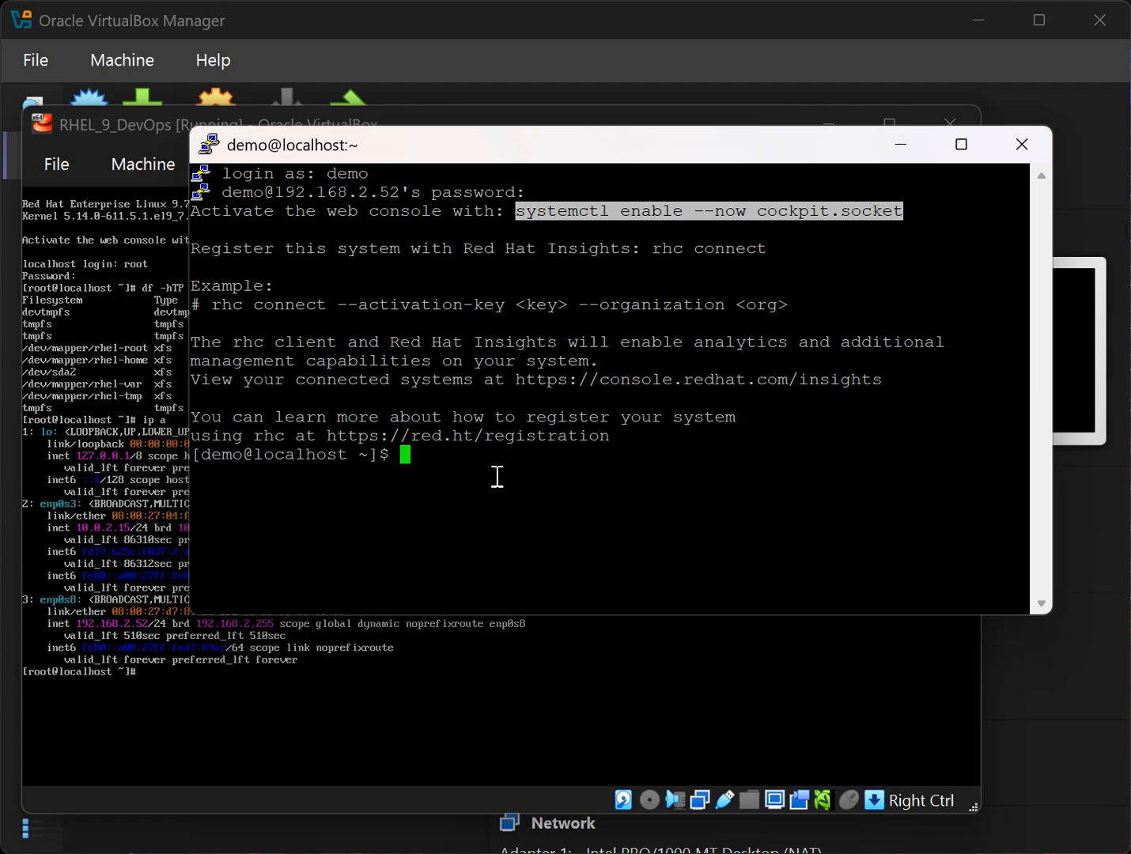
click(743, 488)
text(rpm)
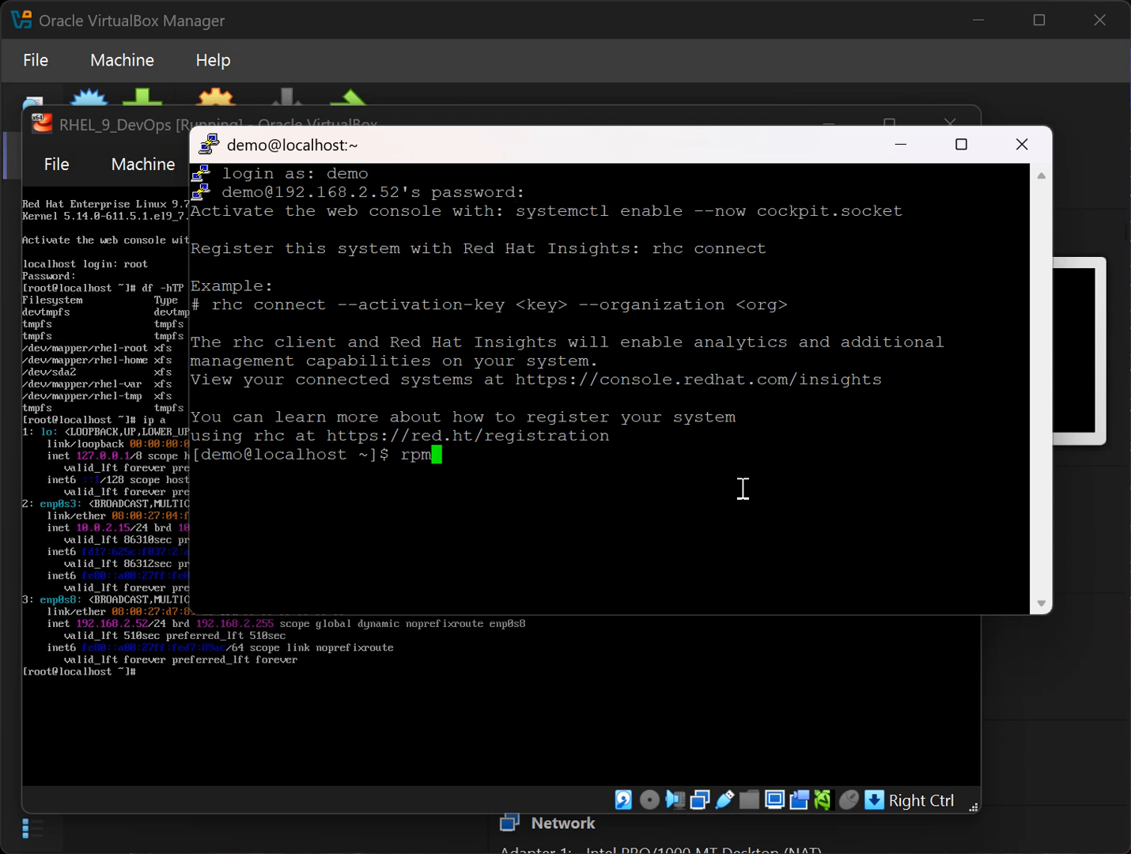
text( -qa | wc -l)
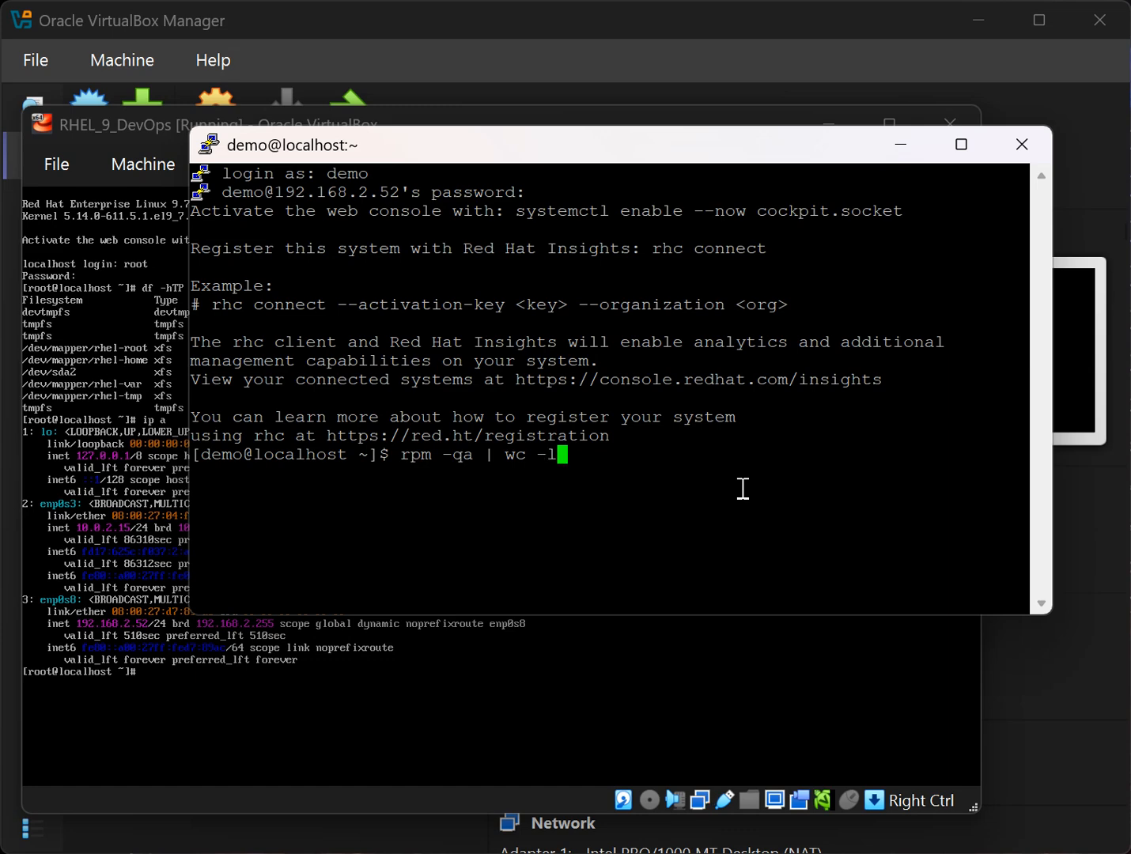
key(Return)
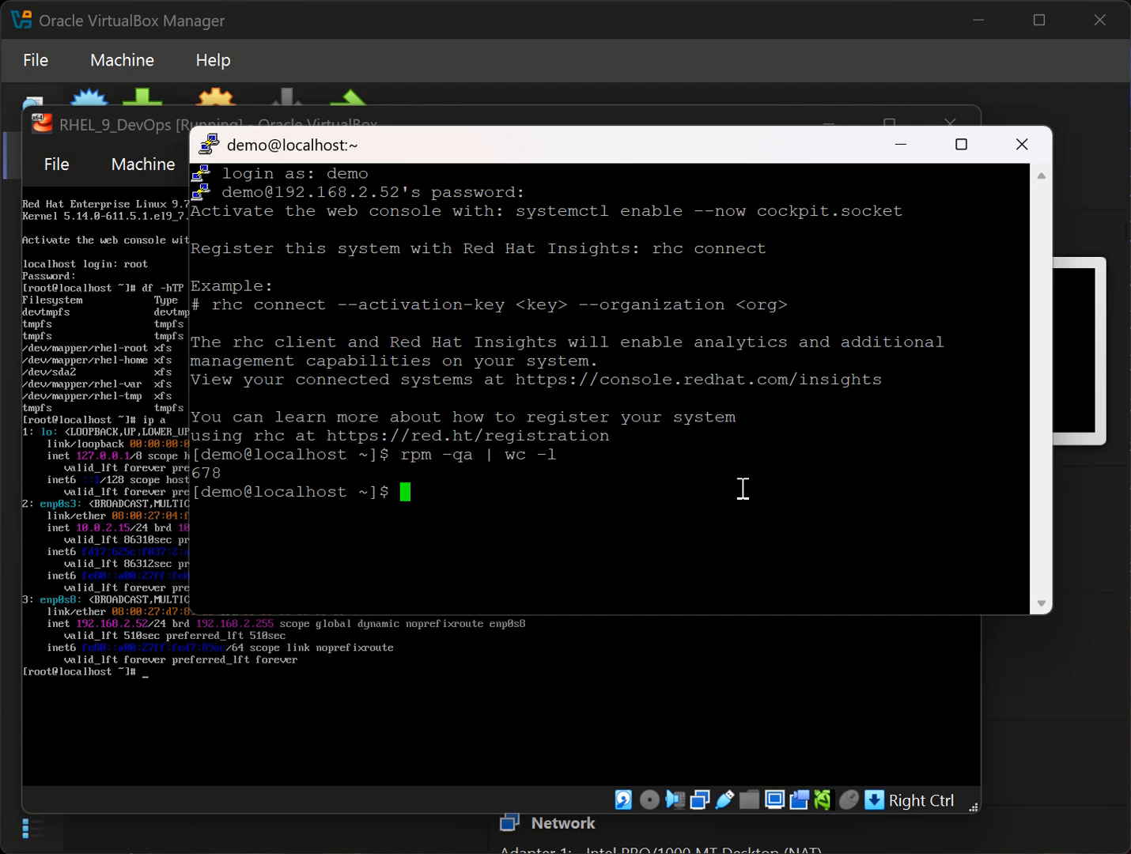
List ns command completions, try nslookup and dig, then highlight nslookup.
text(ns)
key(Tab)
key(Tab)
text(lookup)
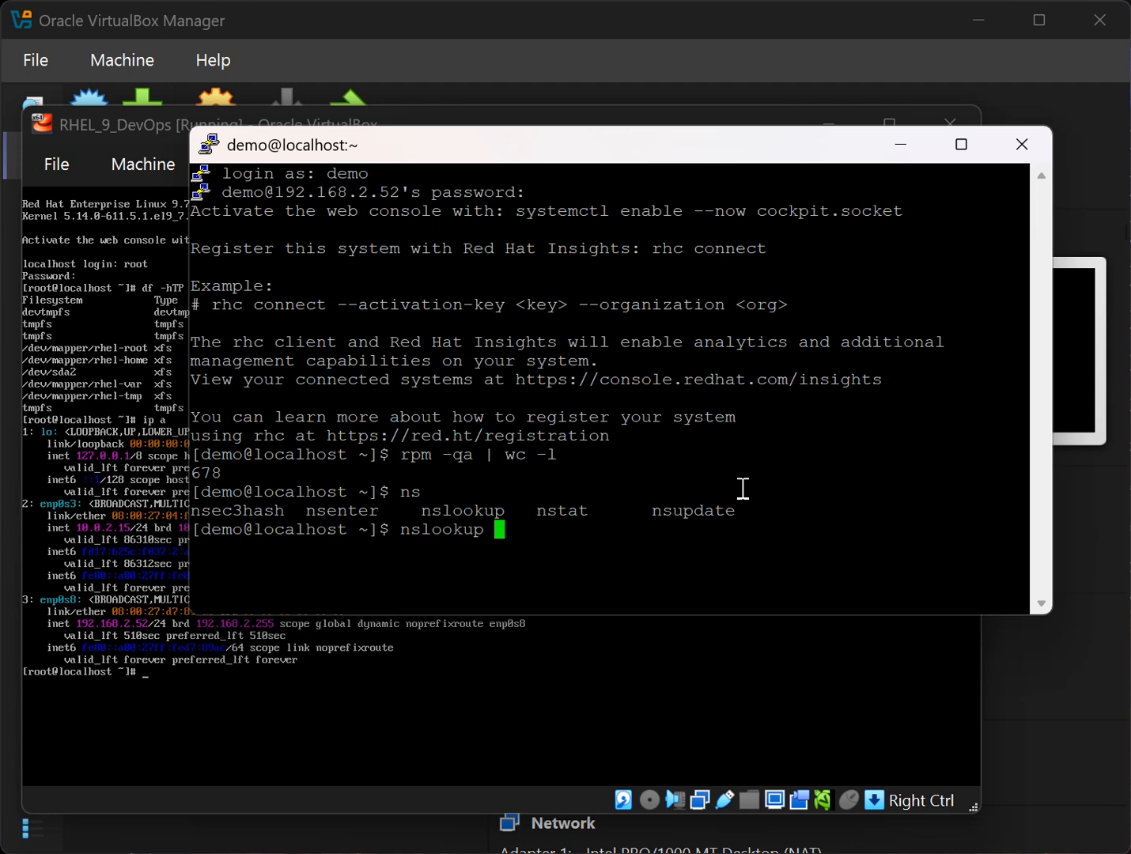
key(BackSpace)
key(BackSpace)
key(BackSpace)
key(BackSpace)
key(BackSpace)
key(BackSpace)
key(BackSpace)
key(BackSpace)
key(BackSpace)
text(dig)
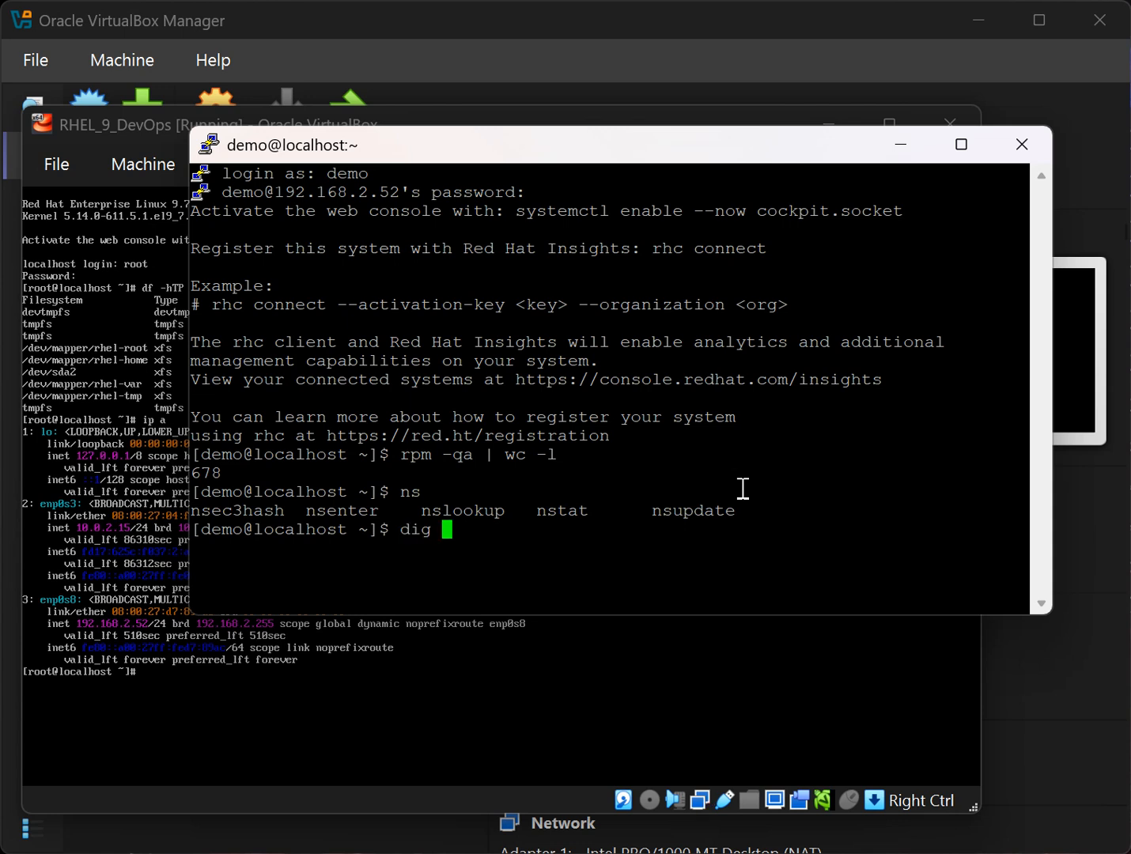
key(BackSpace)
key(BackSpace)
key(BackSpace)
double_click(494, 510)
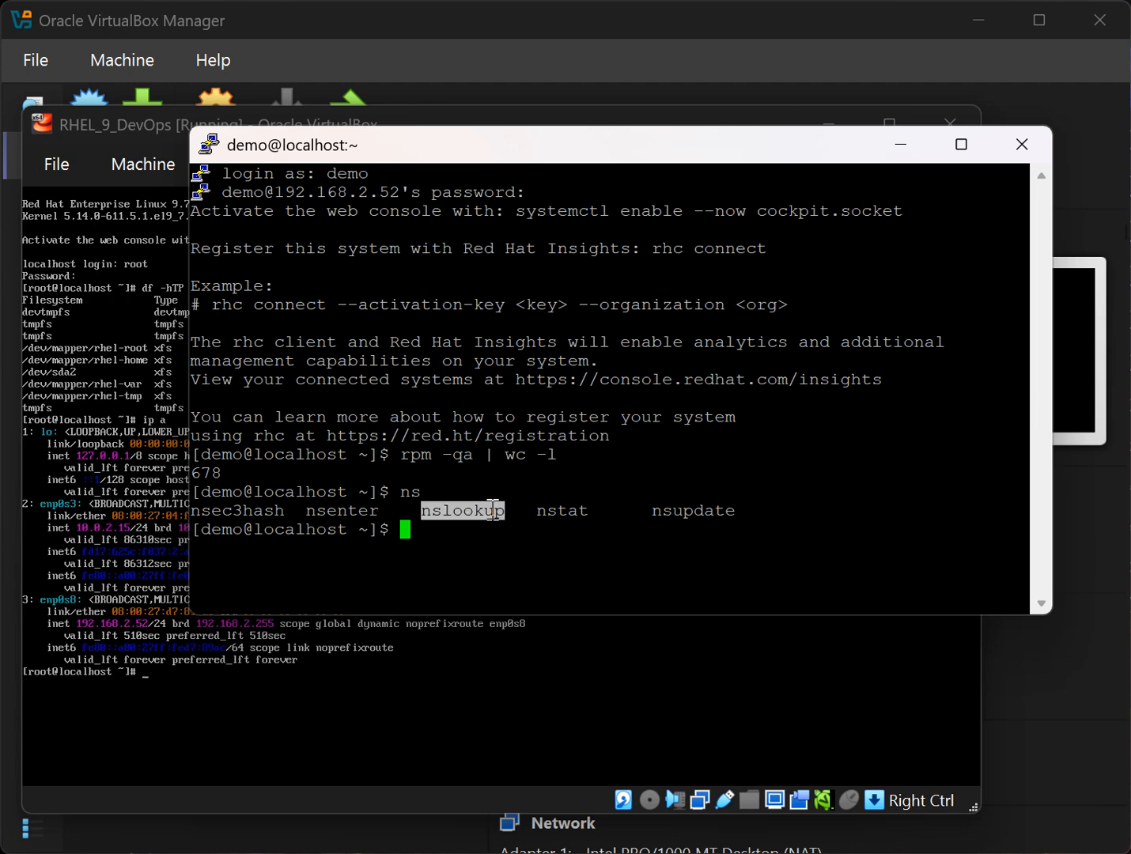